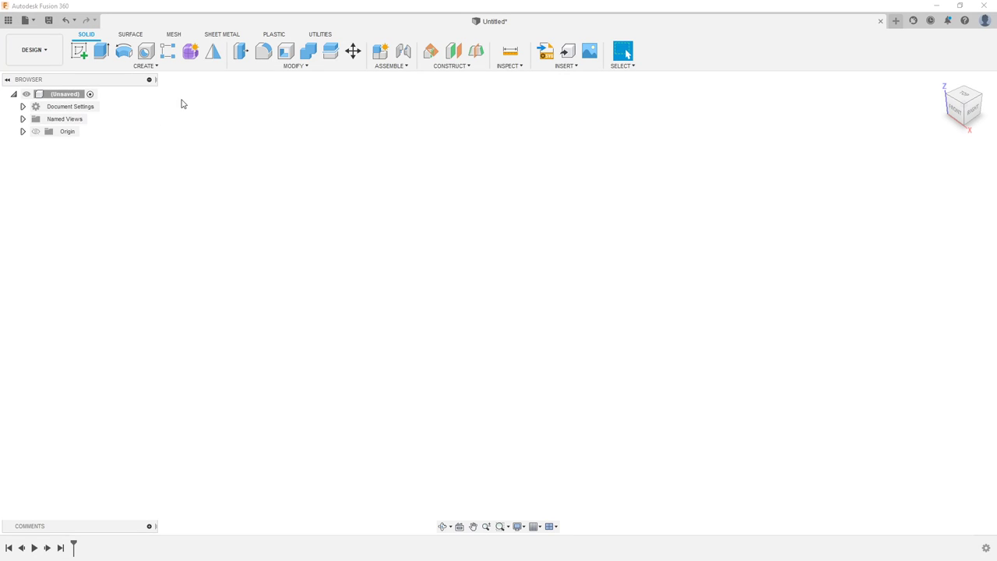
Open the CREATE menu to list the solid shapes available for the empty design
{"action": "left_click", "coordinate": [172, 69]}
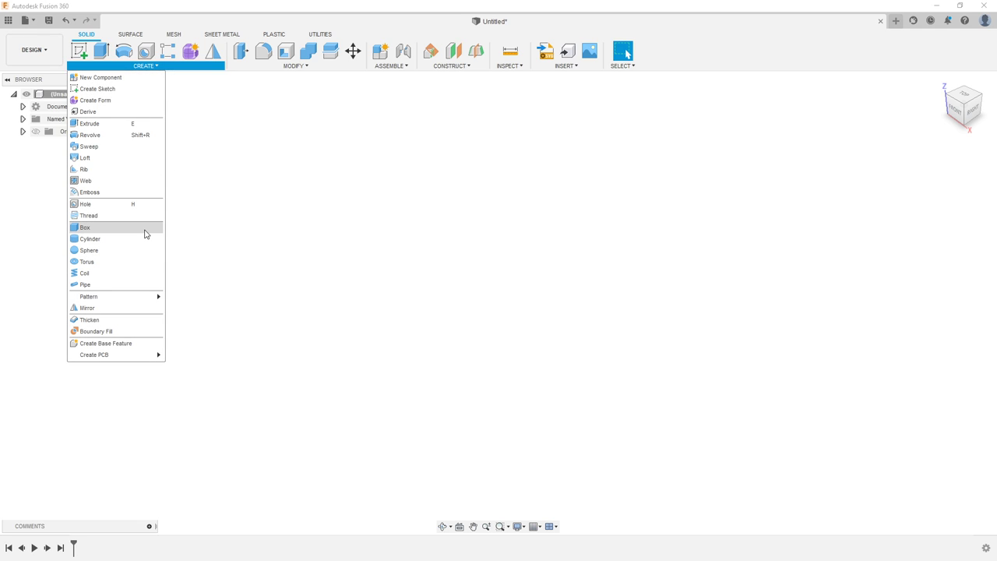
{"action": "mouse_move", "coordinate": [86, 284]}
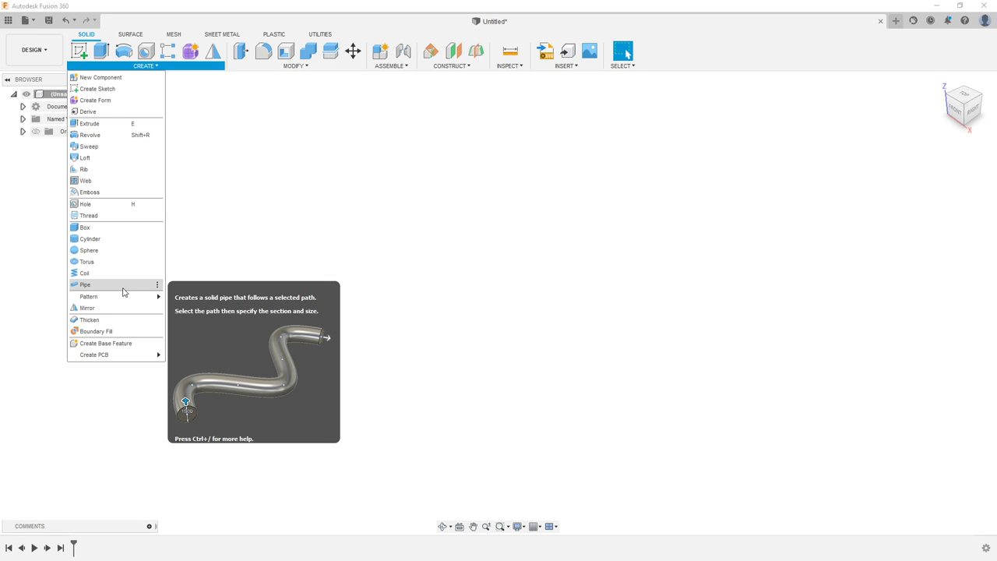
Start a box on the XY ground plane with a 30 × 30 mm base, dragging it taller
{"action": "left_click", "coordinate": [132, 233]}
{"action": "mouse_move", "coordinate": [408, 240]}
{"action": "middle_mouse_down"}
{"action": "mouse_move", "coordinate": [327, 180]}
{"action": "mouse_move", "coordinate": [377, 132]}
{"action": "middle_mouse_up"}
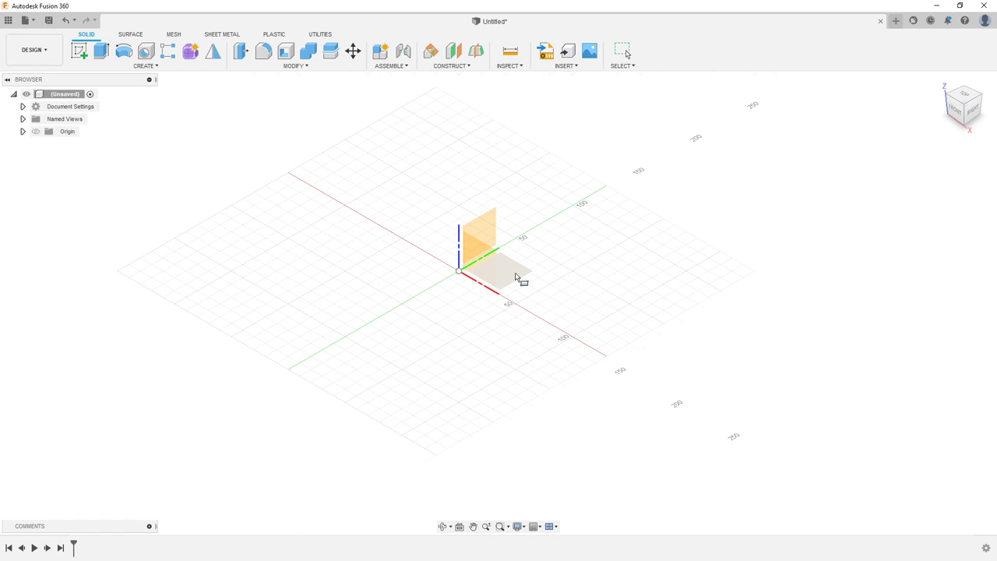
{"action": "left_click", "coordinate": [516, 276]}
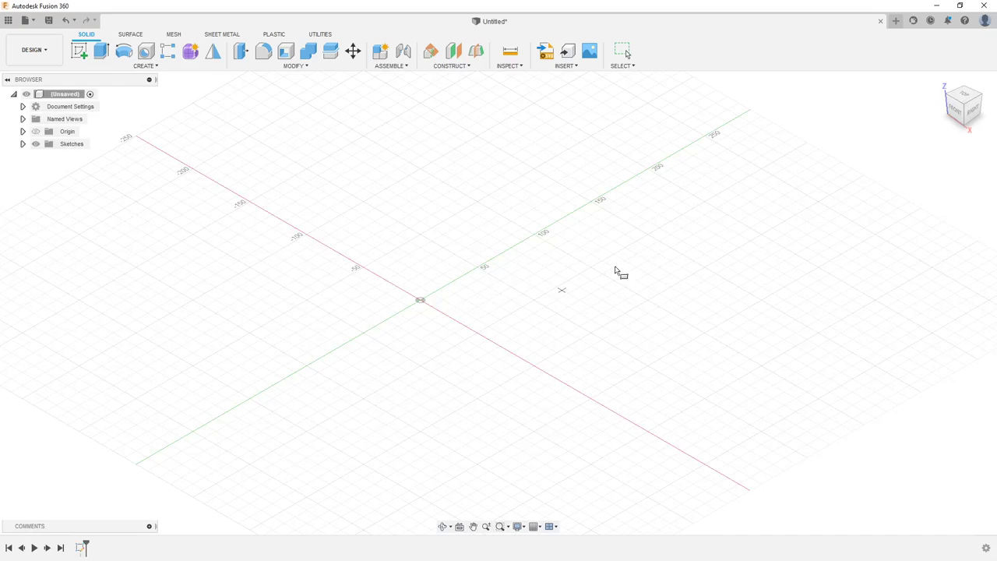
{"action": "left_click", "coordinate": [527, 242]}
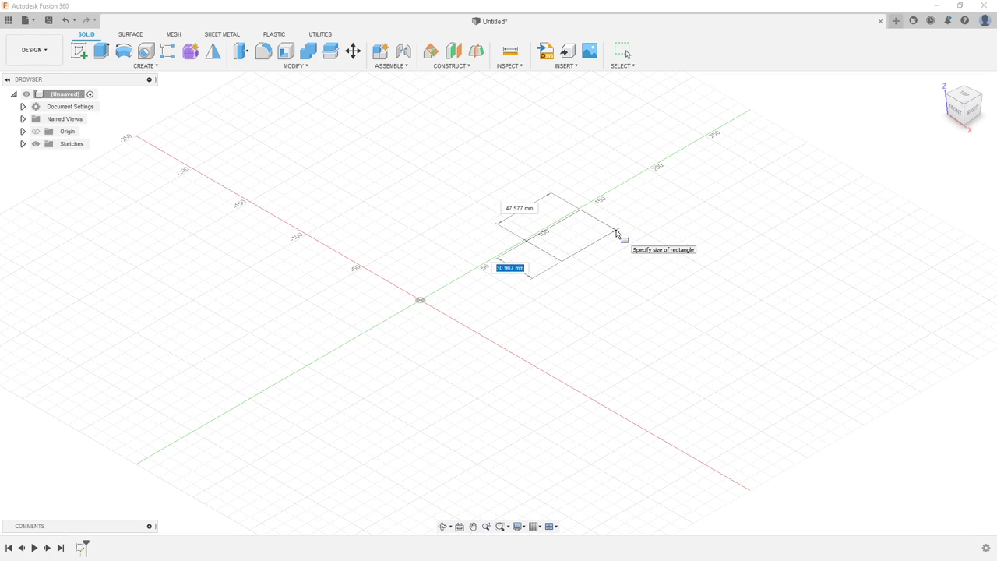
{"action": "type", "text": "30"}
{"action": "key", "text": "Tab"}
{"action": "type", "text": "3"}
{"action": "key", "text": "Return"}
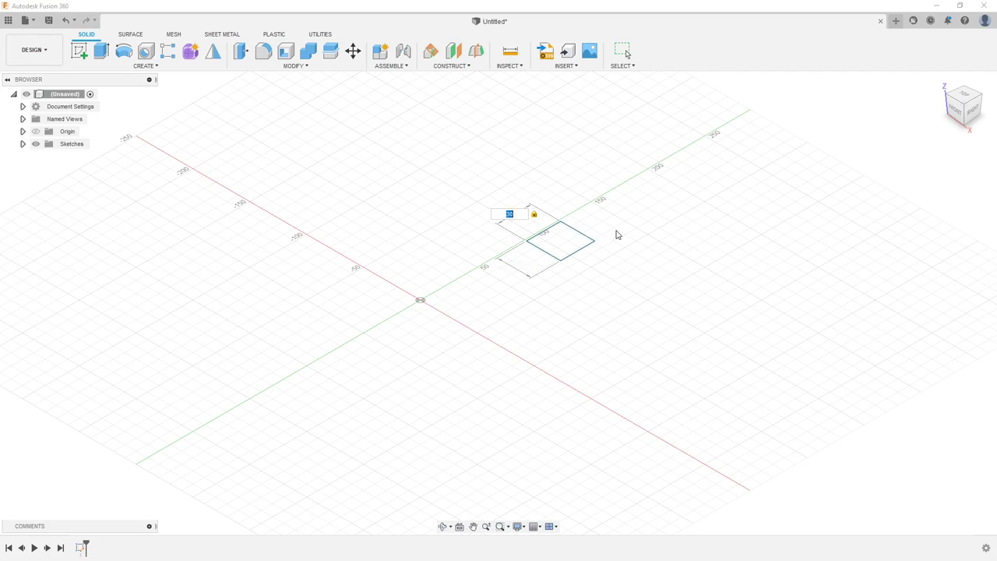
{"action": "mouse_move", "coordinate": [575, 221]}
{"action": "left_mouse_down"}
{"action": "mouse_move", "coordinate": [579, 185]}
{"action": "mouse_move", "coordinate": [579, 197]}
{"action": "left_mouse_up"}
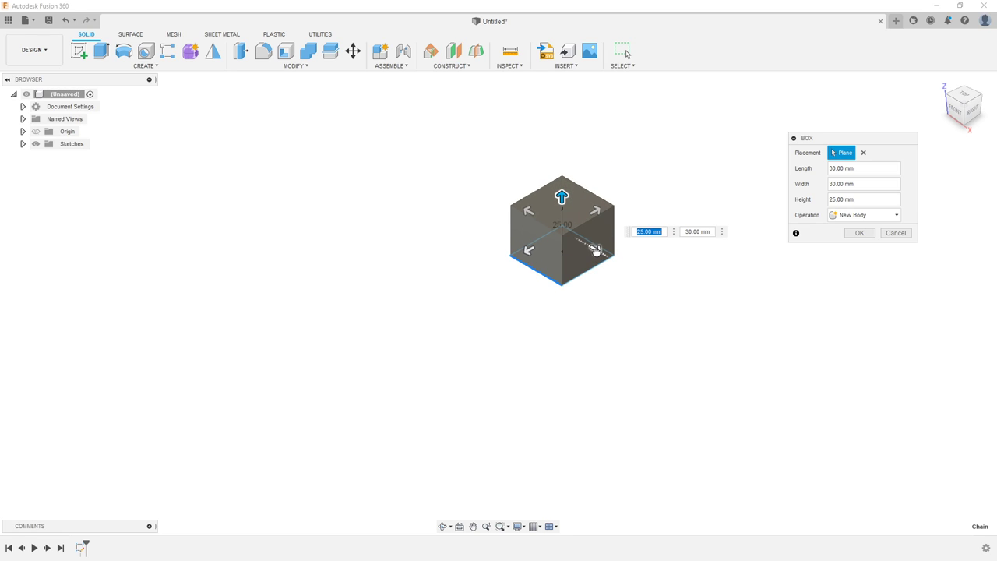
Resize the box to 60 mm long, 45 mm wide and 40 mm high, and confirm it
{"action": "left_click_drag", "start_coordinate": [597, 250], "coordinate": [596, 250]}
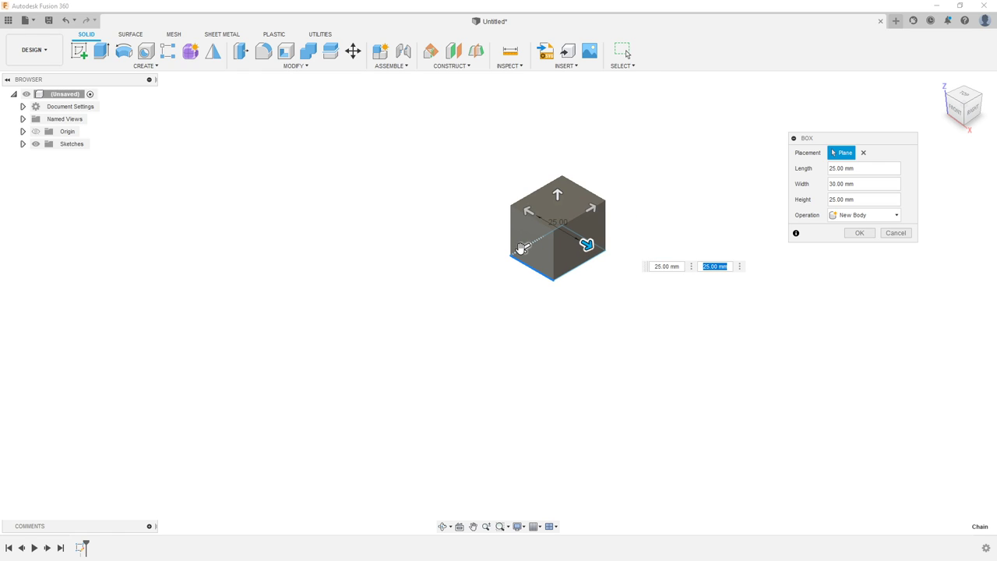
{"action": "mouse_move", "coordinate": [521, 250]}
{"action": "left_mouse_down"}
{"action": "mouse_move", "coordinate": [499, 293]}
{"action": "mouse_move", "coordinate": [506, 287]}
{"action": "left_mouse_up"}
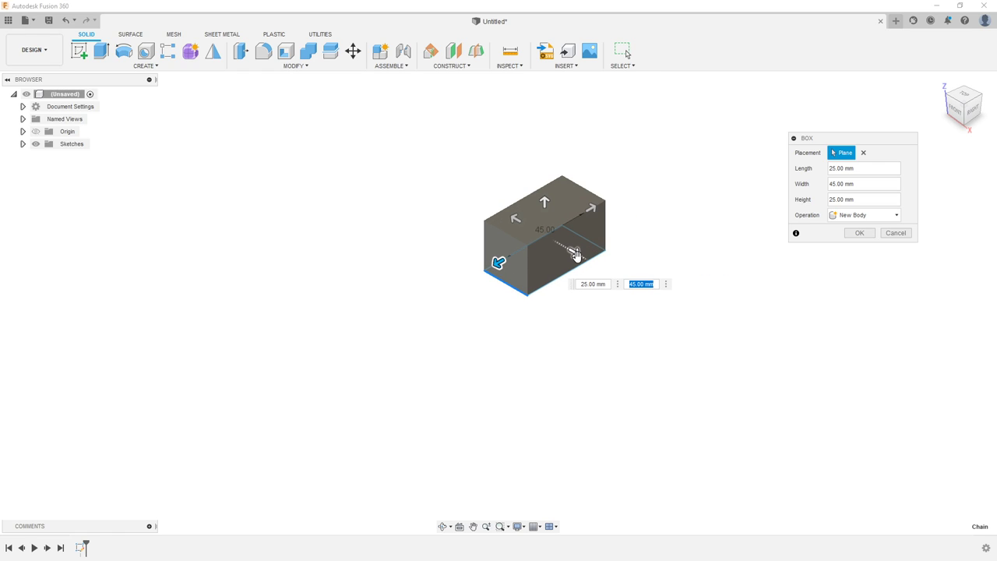
{"action": "left_click_drag", "start_coordinate": [574, 254], "coordinate": [635, 287]}
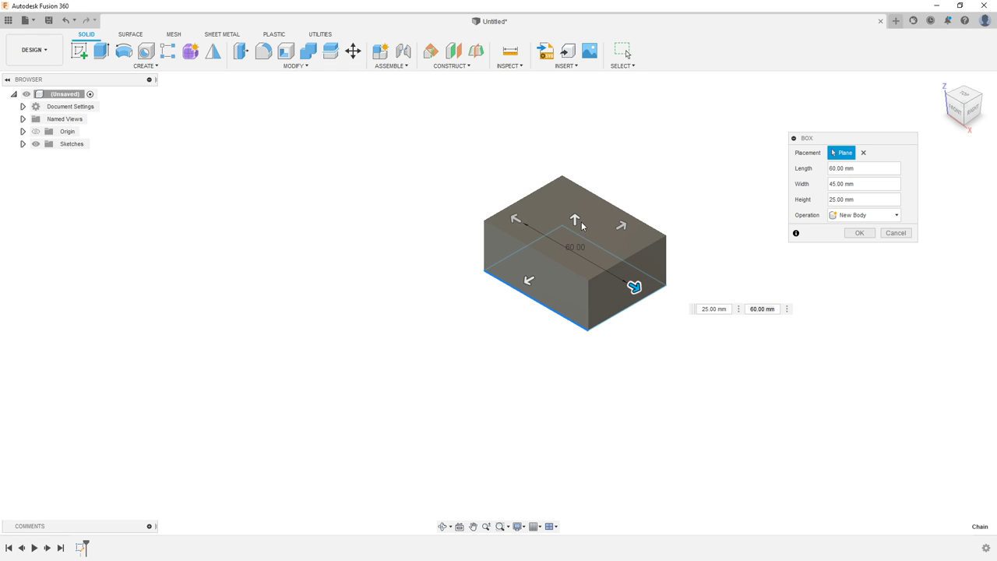
{"action": "left_click_drag", "start_coordinate": [576, 222], "coordinate": [579, 187]}
{"action": "scroll", "coordinate": [599, 181], "scroll_direction": "down", "scroll_amount": 2}
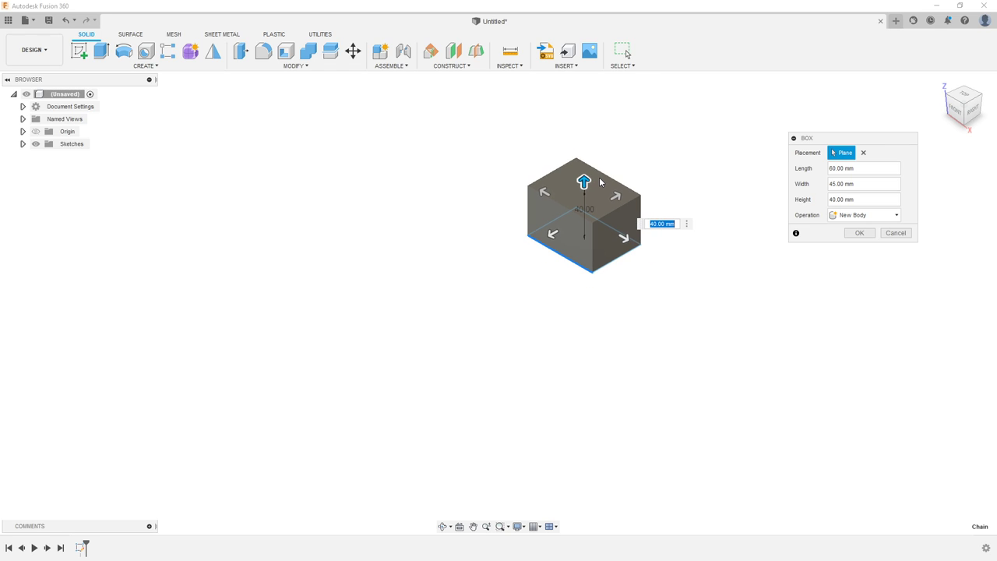
{"action": "mouse_move", "coordinate": [652, 160]}
{"action": "middle_mouse_down", "text": "shift"}
{"action": "mouse_move", "coordinate": [622, 159]}
{"action": "mouse_move", "coordinate": [647, 176]}
{"action": "middle_mouse_up", "text": "shift"}
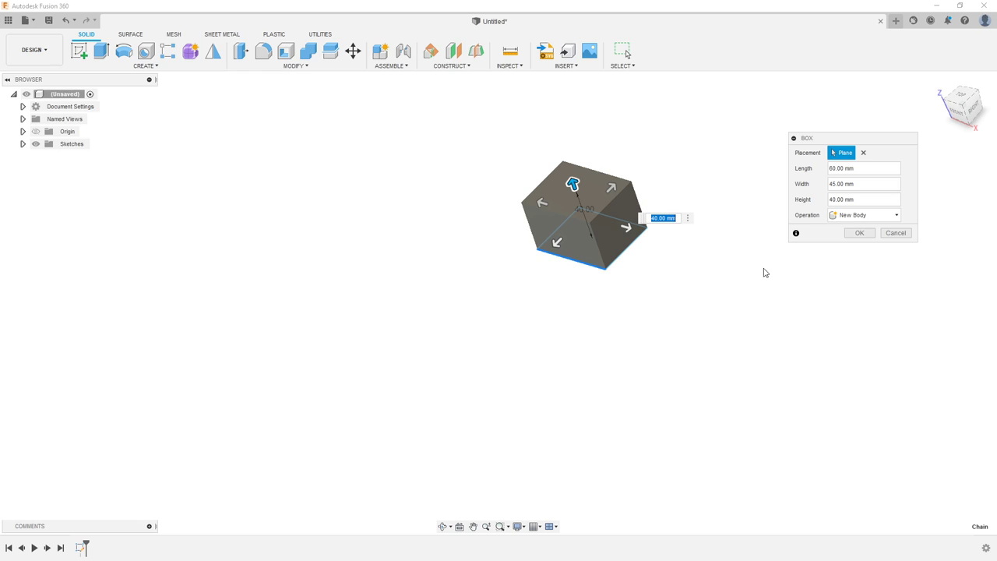
{"action": "left_click", "coordinate": [854, 233]}
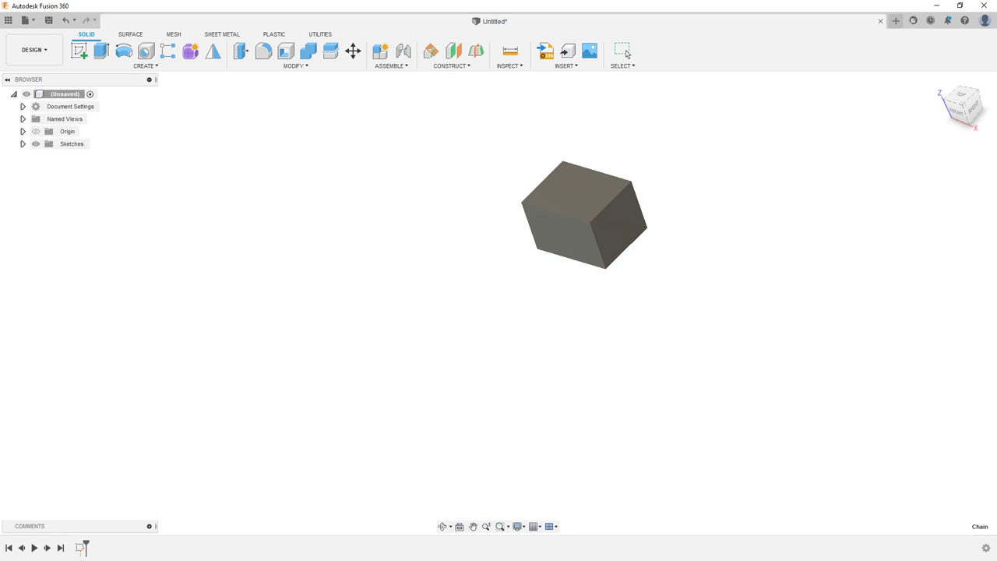
{"action": "left_click", "coordinate": [960, 108]}
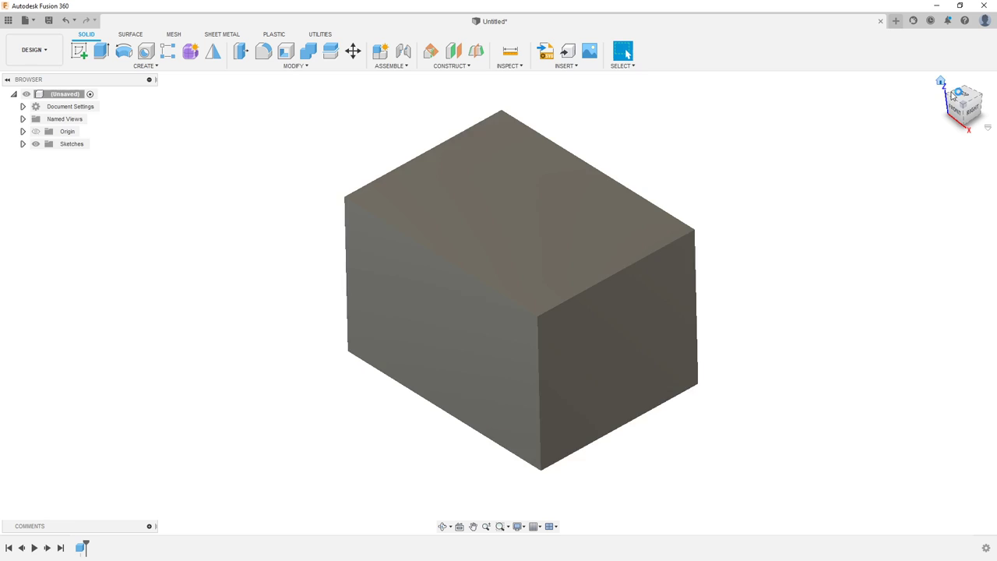
Start a cylinder on the XY plane beside the box with a 40 mm diameter, pulled up to 60 mm
{"action": "left_click", "coordinate": [942, 81]}
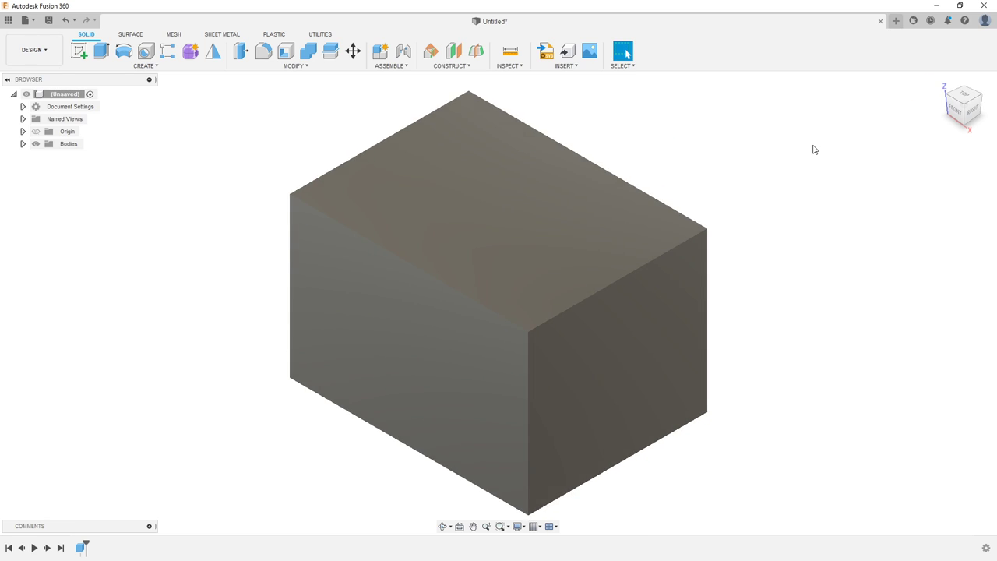
{"action": "left_click", "coordinate": [162, 68]}
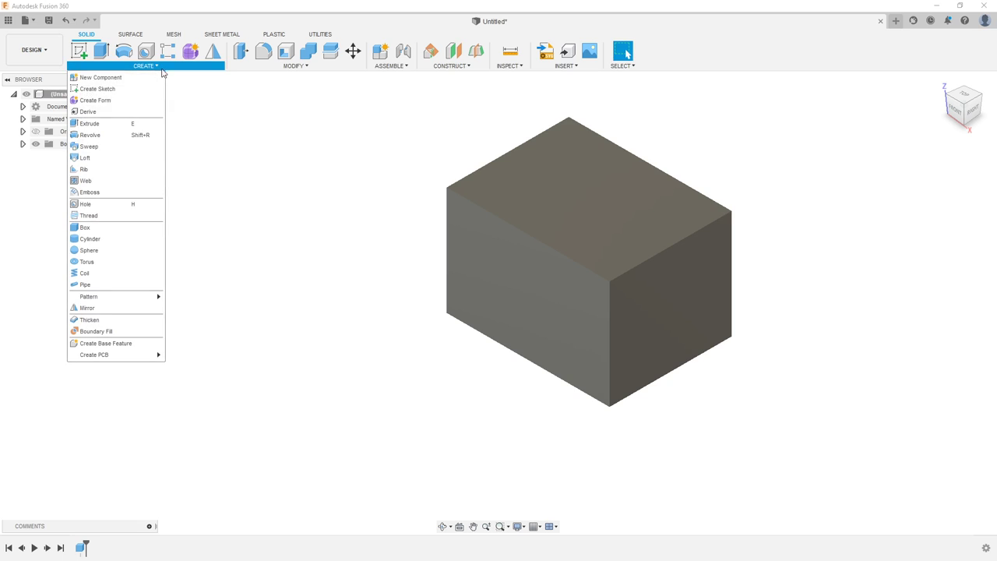
{"action": "left_click", "coordinate": [127, 244]}
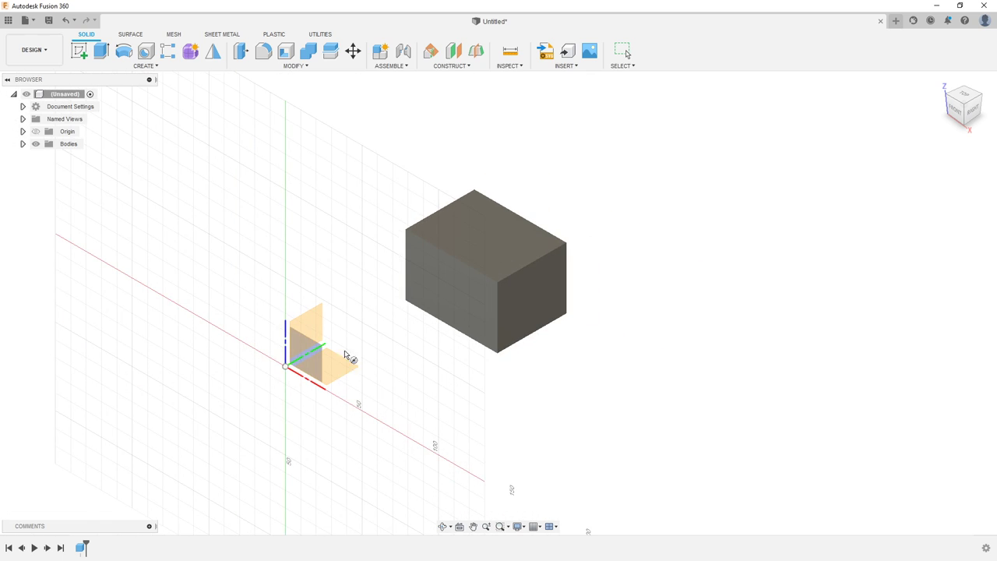
{"action": "left_click", "coordinate": [340, 372]}
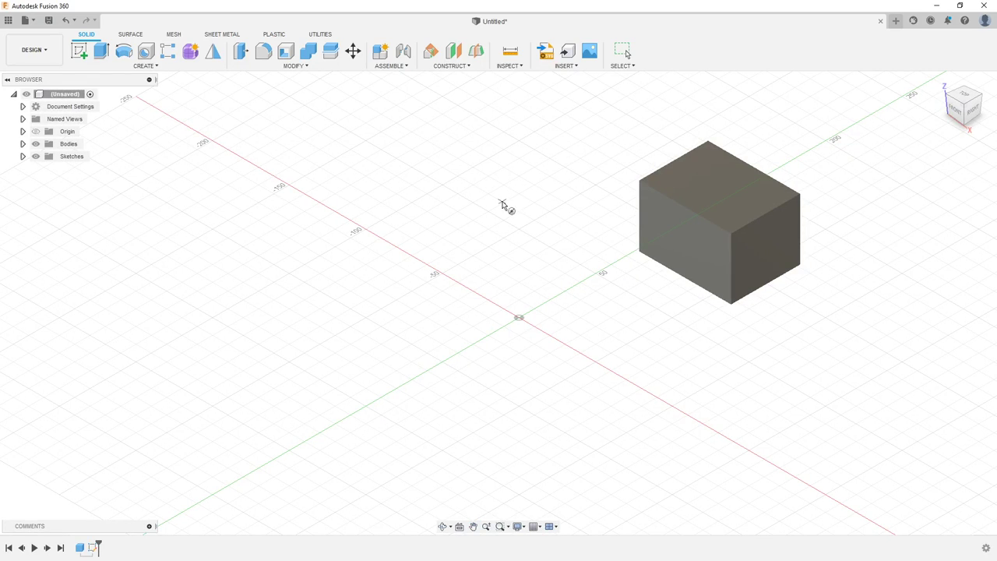
{"action": "left_click", "coordinate": [475, 215]}
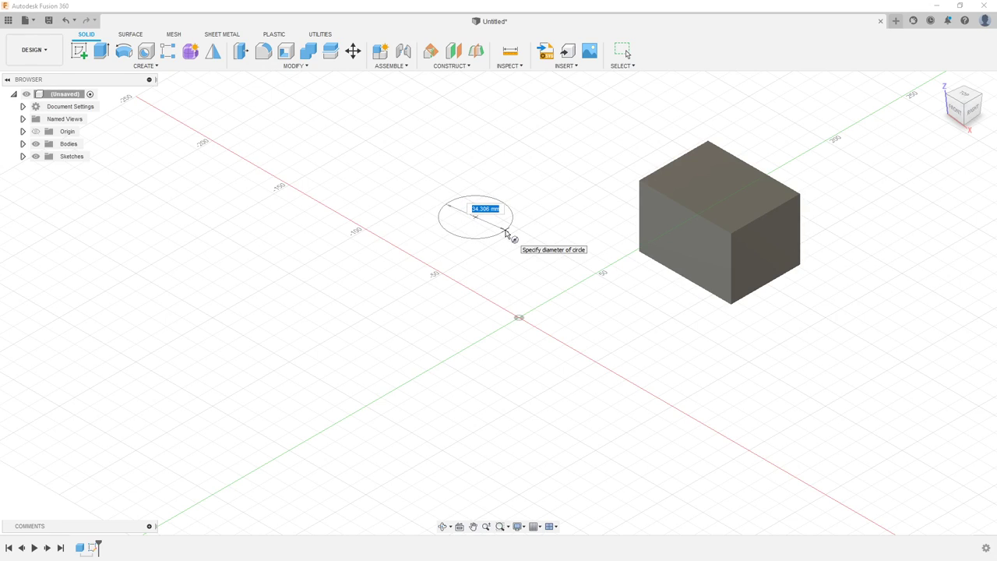
{"action": "type", "text": "40"}
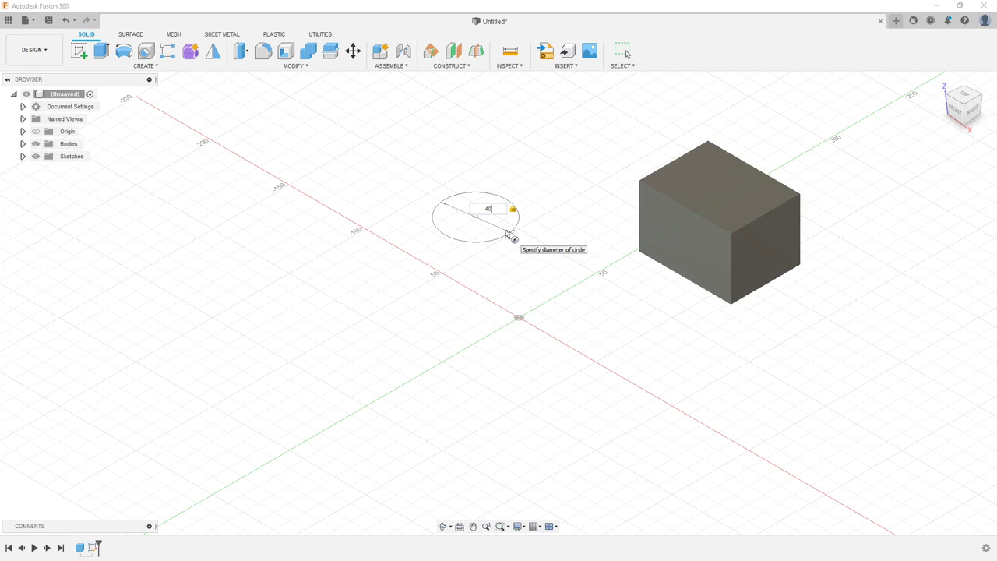
{"action": "key", "text": "Return"}
{"action": "left_click_drag", "start_coordinate": [475, 191], "coordinate": [492, 110]}
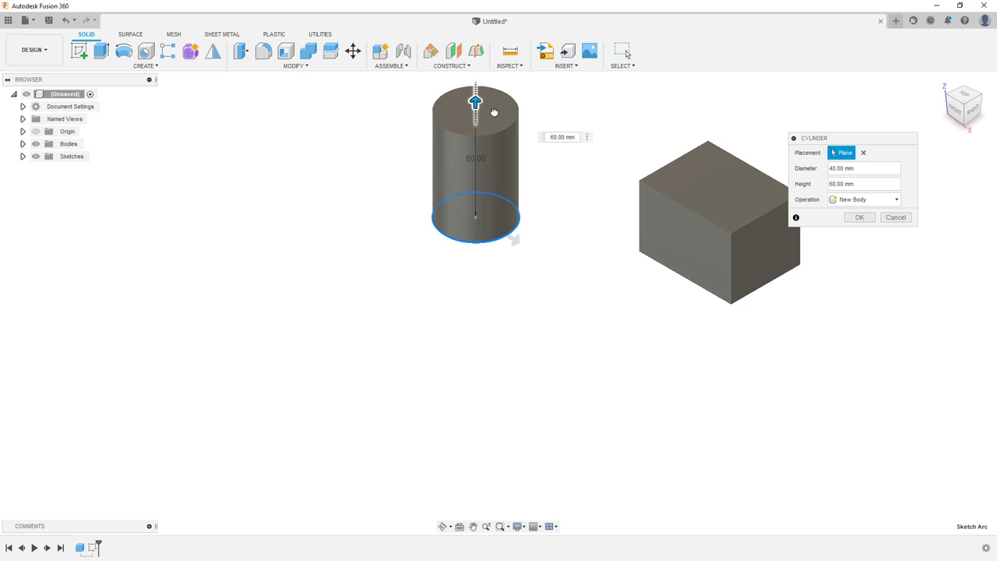
Adjust the cylinder to 50 mm diameter and 40 mm height, then confirm it as a body
{"action": "left_click", "coordinate": [515, 238]}
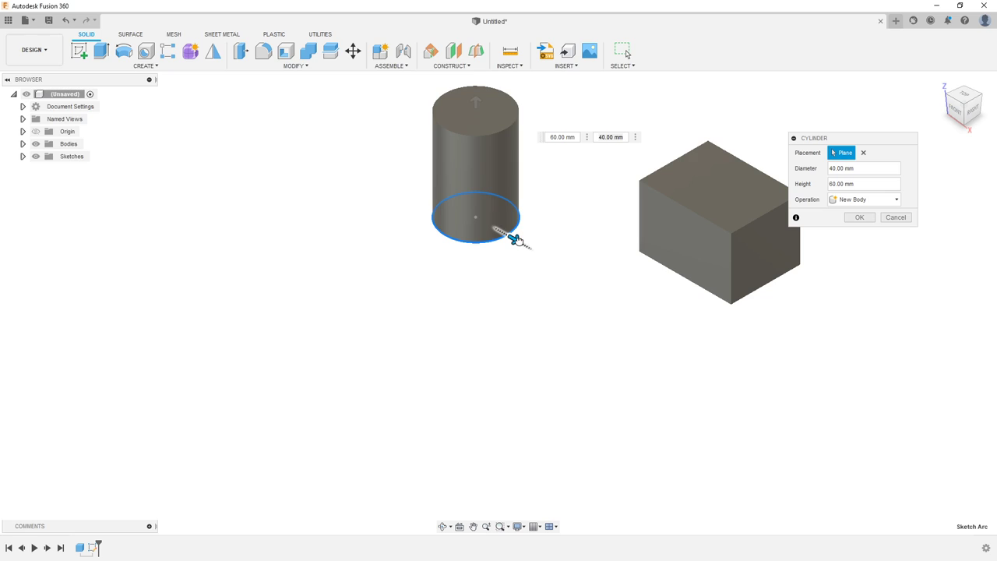
{"action": "left_click_drag", "start_coordinate": [518, 238], "coordinate": [555, 247]}
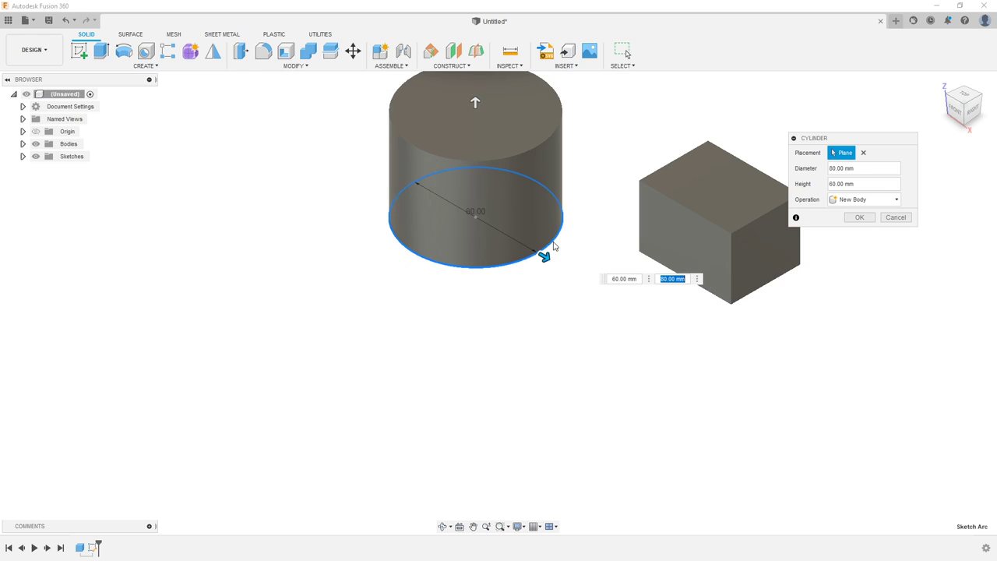
{"action": "middle_click_drag", "start_coordinate": [554, 247], "coordinate": [520, 356]}
{"action": "mouse_move", "coordinate": [511, 365]}
{"action": "left_mouse_down"}
{"action": "mouse_move", "coordinate": [491, 353]}
{"action": "mouse_move", "coordinate": [510, 364]}
{"action": "left_mouse_up"}
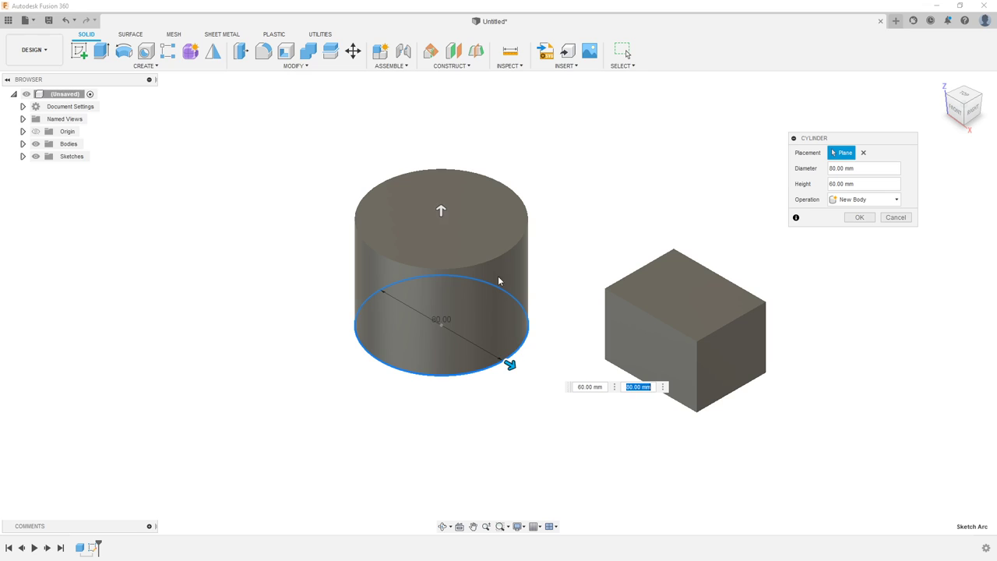
{"action": "left_click_drag", "start_coordinate": [441, 211], "coordinate": [441, 245]}
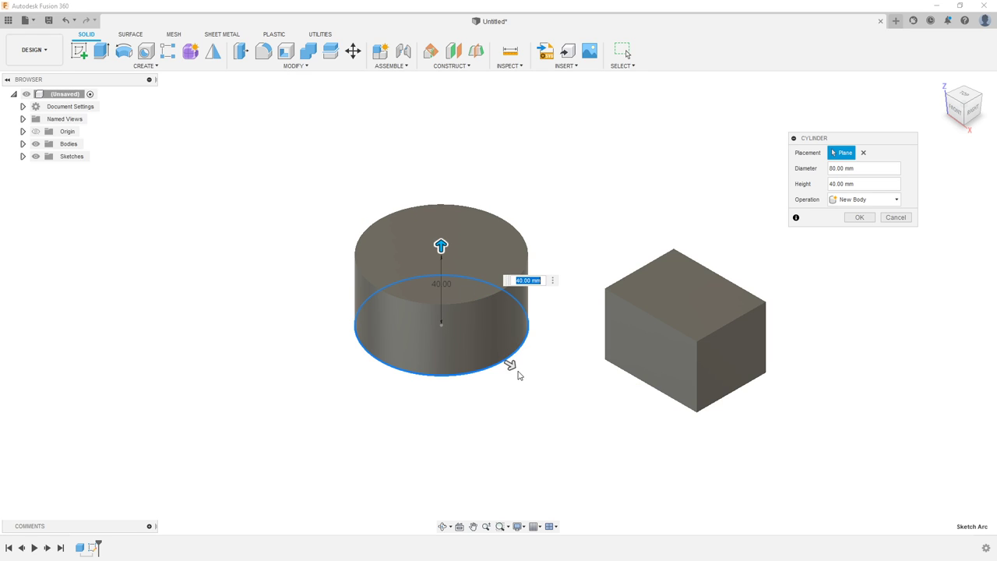
{"action": "left_click_drag", "start_coordinate": [510, 364], "coordinate": [488, 352]}
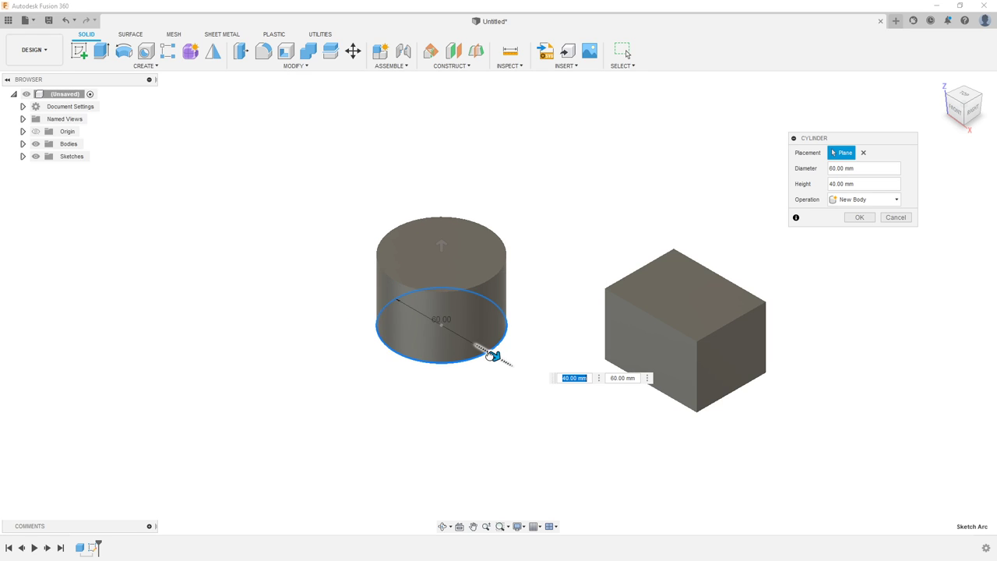
{"action": "left_click", "coordinate": [859, 218]}
{"action": "middle_click_drag", "start_coordinate": [520, 278], "coordinate": [555, 184]}
{"action": "scroll", "coordinate": [532, 233], "scroll_direction": "down", "scroll_amount": 2}
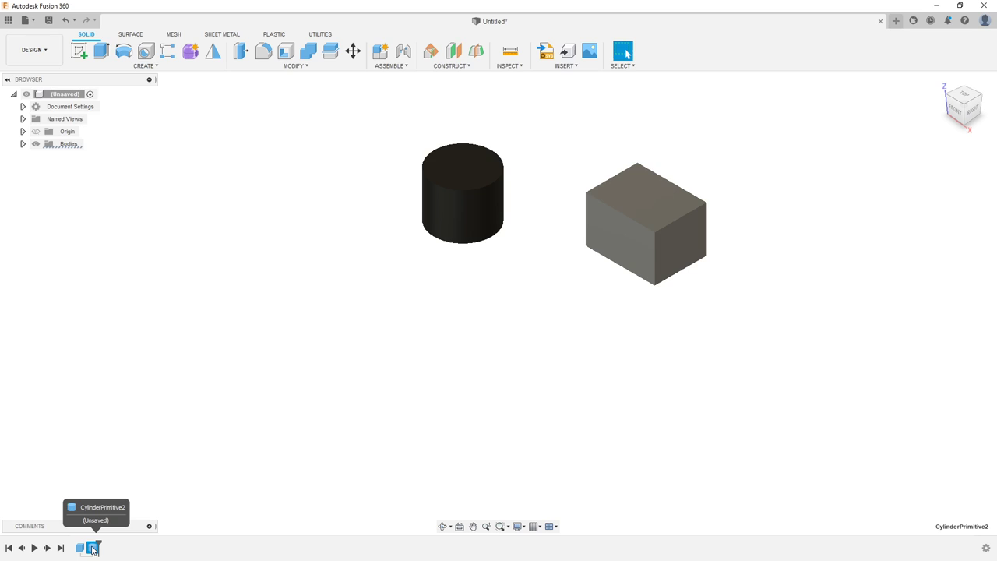
{"action": "right_click", "coordinate": [92, 548]}
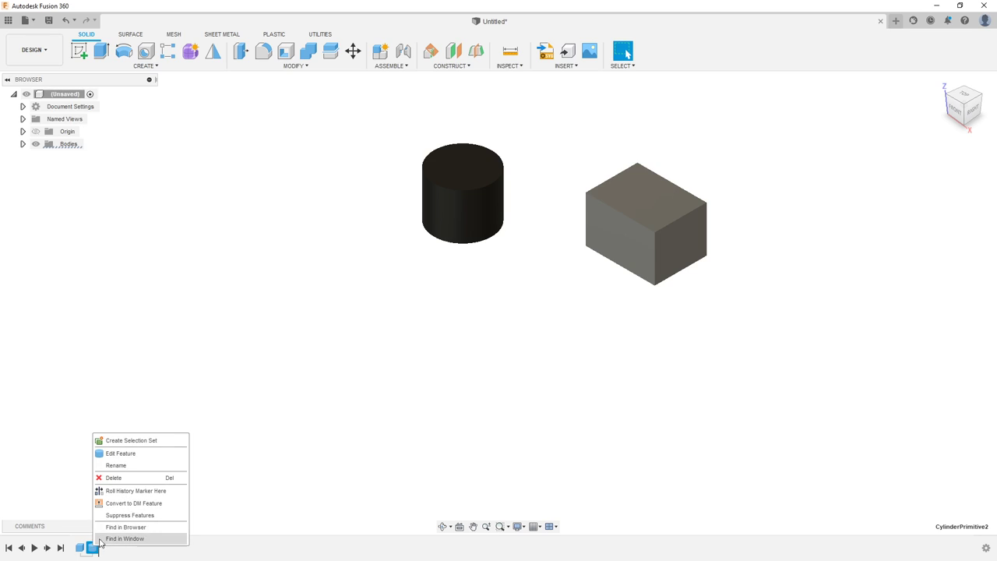
{"action": "left_click", "coordinate": [139, 456]}
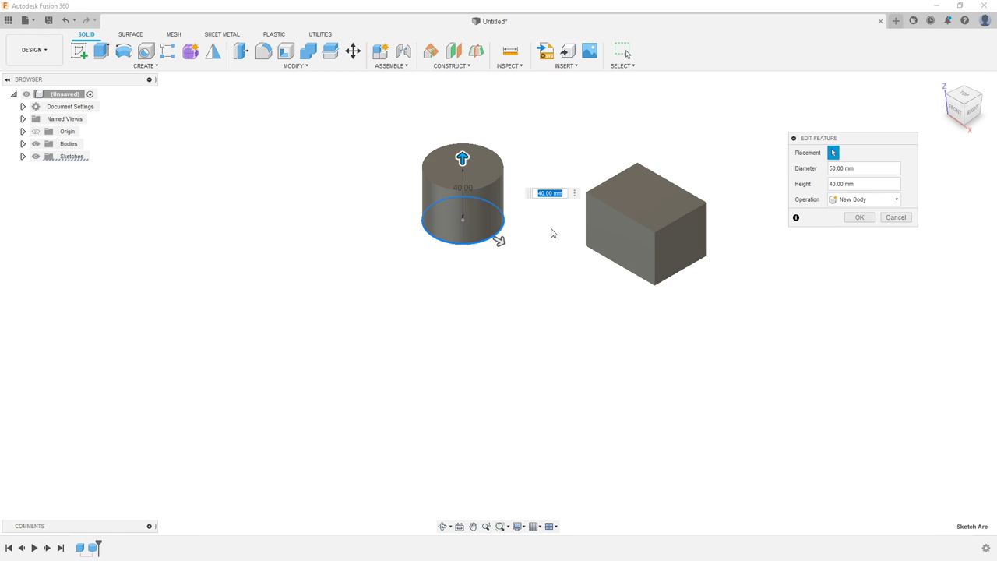
{"action": "mouse_move", "coordinate": [498, 240]}
{"action": "left_mouse_down"}
{"action": "mouse_move", "coordinate": [529, 256]}
{"action": "mouse_move", "coordinate": [490, 236]}
{"action": "left_mouse_up"}
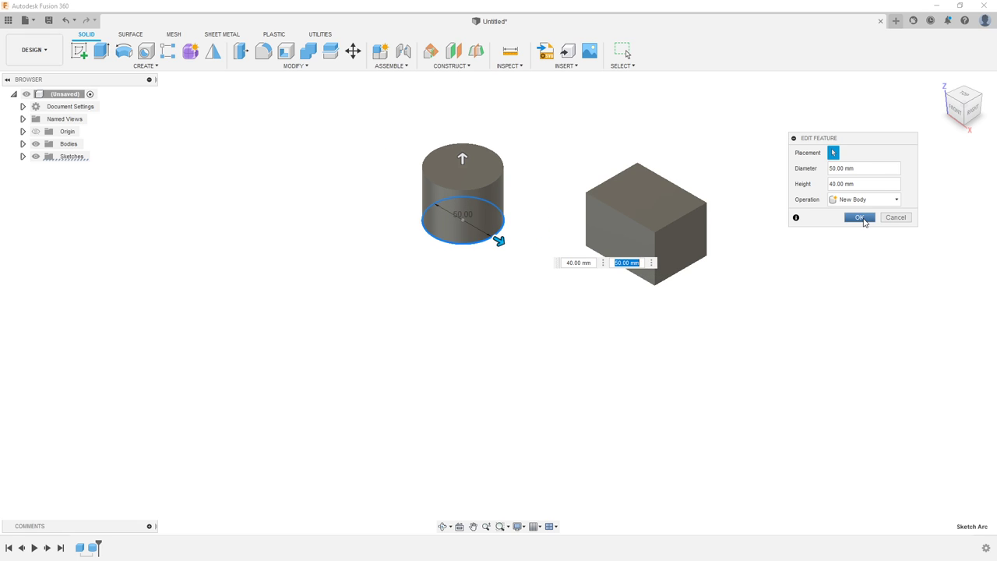
{"action": "left_click", "coordinate": [860, 217]}
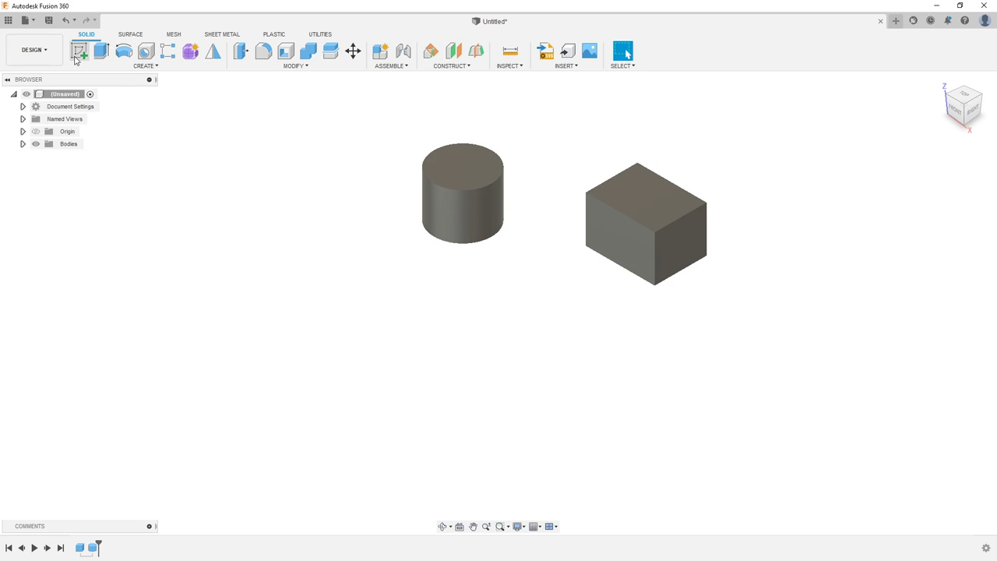
Place a sphere on the ground plane left of the cylinder, enlarged to 200 mm, with Operation choices open
{"action": "left_click", "coordinate": [144, 66]}
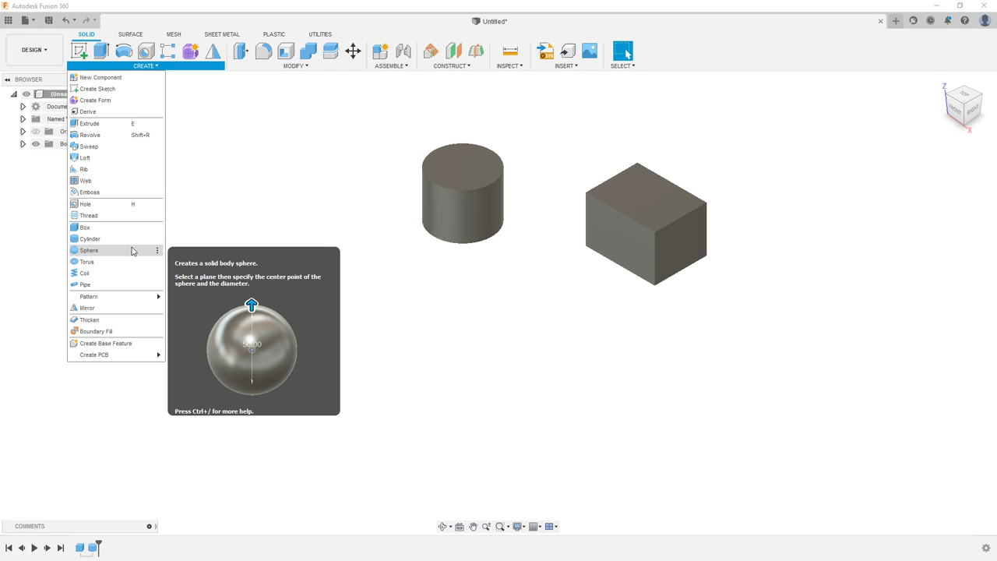
{"action": "left_click", "coordinate": [131, 246]}
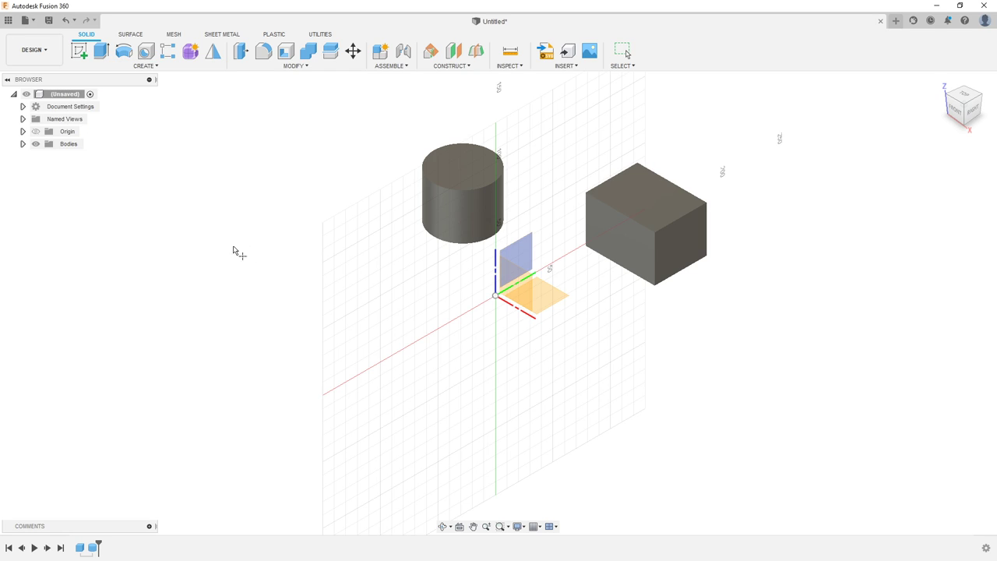
{"action": "left_click", "coordinate": [551, 297]}
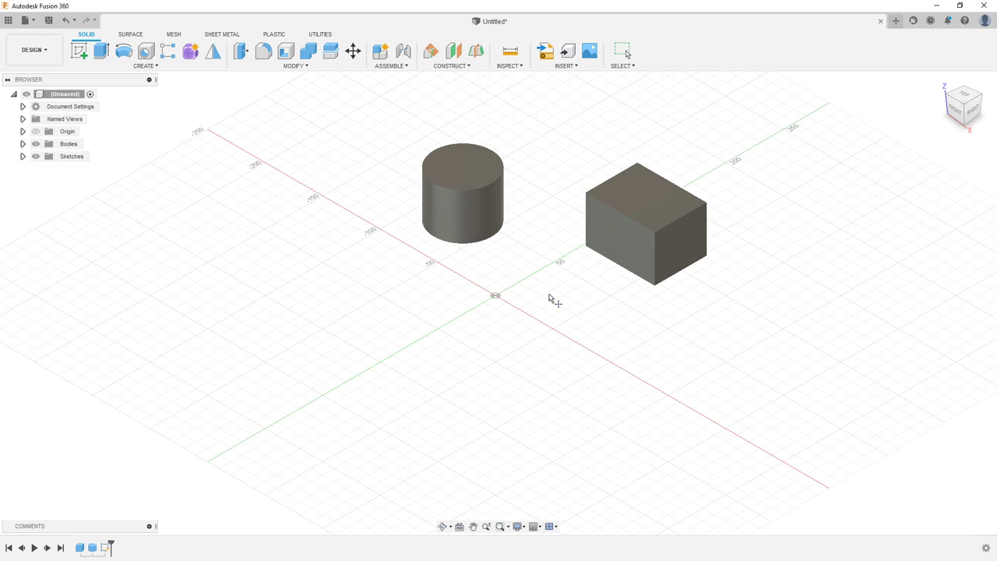
{"action": "left_click", "coordinate": [312, 268]}
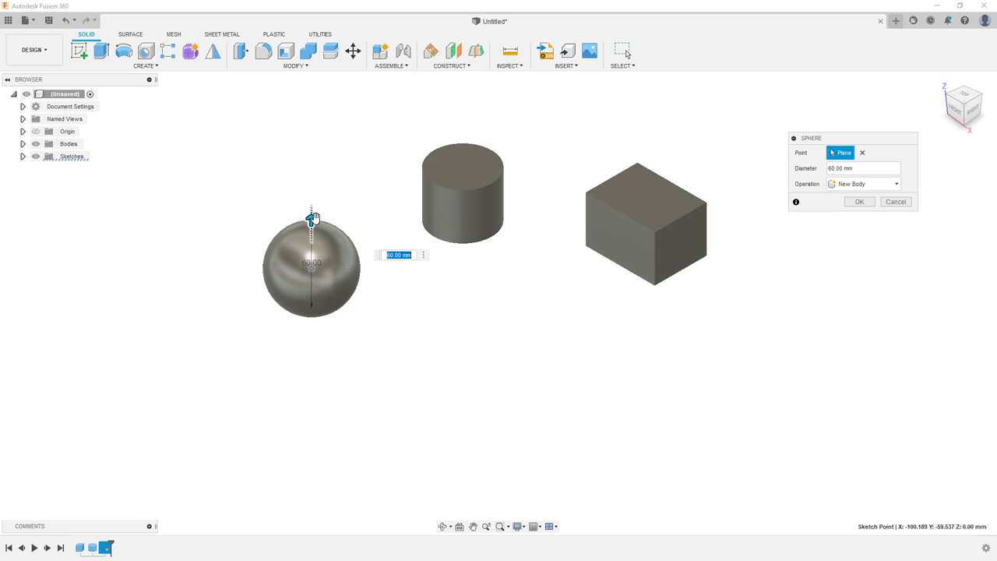
{"action": "mouse_move", "coordinate": [311, 221]}
{"action": "left_mouse_down"}
{"action": "mouse_move", "coordinate": [351, 136]}
{"action": "mouse_move", "coordinate": [359, 158]}
{"action": "mouse_move", "coordinate": [370, 125]}
{"action": "left_mouse_up"}
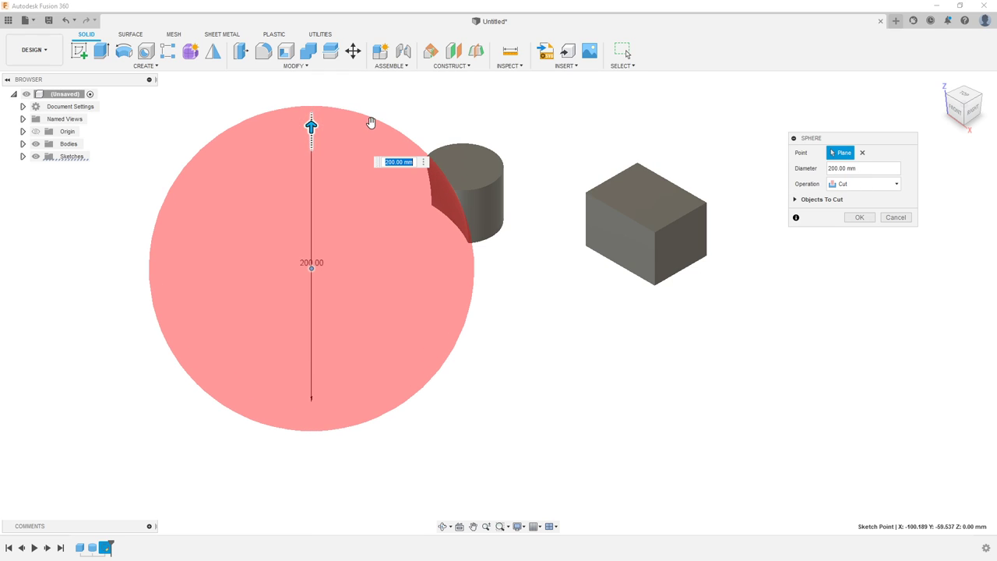
{"action": "left_click", "coordinate": [857, 187]}
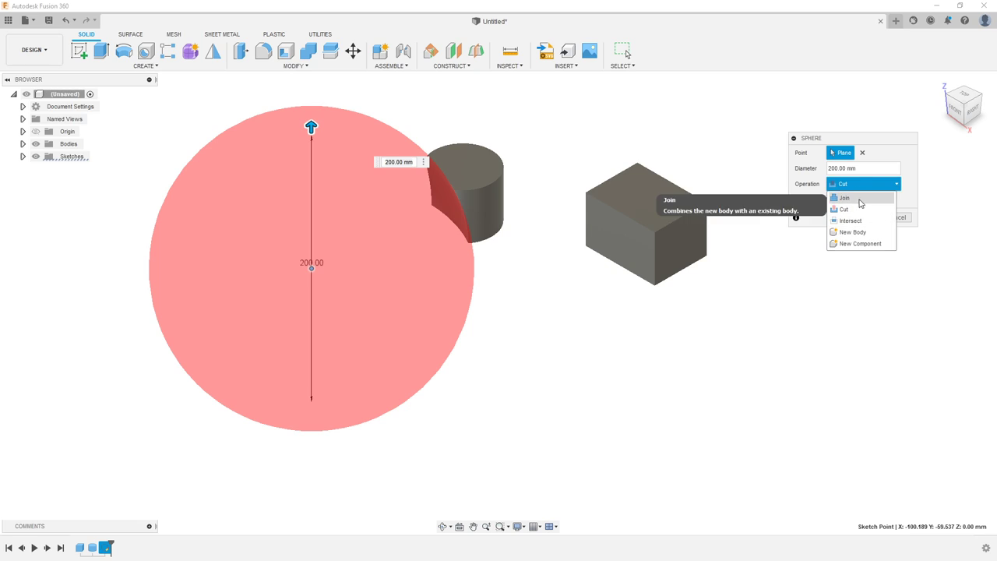
Switch the sphere from Intersect to Join, shrink it to 60 mm diameter, and confirm
{"action": "left_click", "coordinate": [851, 221]}
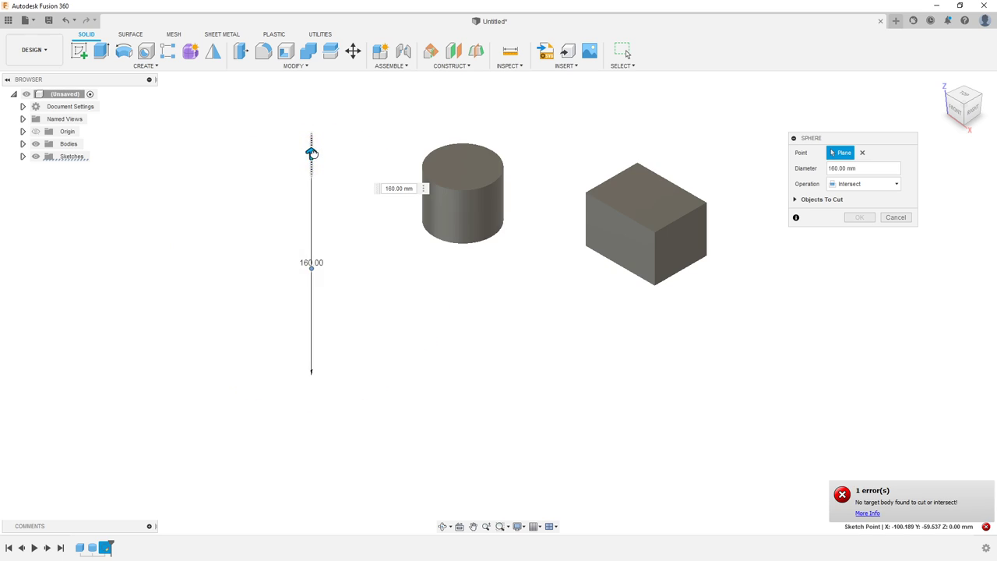
{"action": "mouse_move", "coordinate": [312, 152]}
{"action": "left_mouse_down"}
{"action": "mouse_move", "coordinate": [334, 92]}
{"action": "mouse_move", "coordinate": [478, 142]}
{"action": "left_mouse_up"}
{"action": "left_click", "coordinate": [840, 186]}
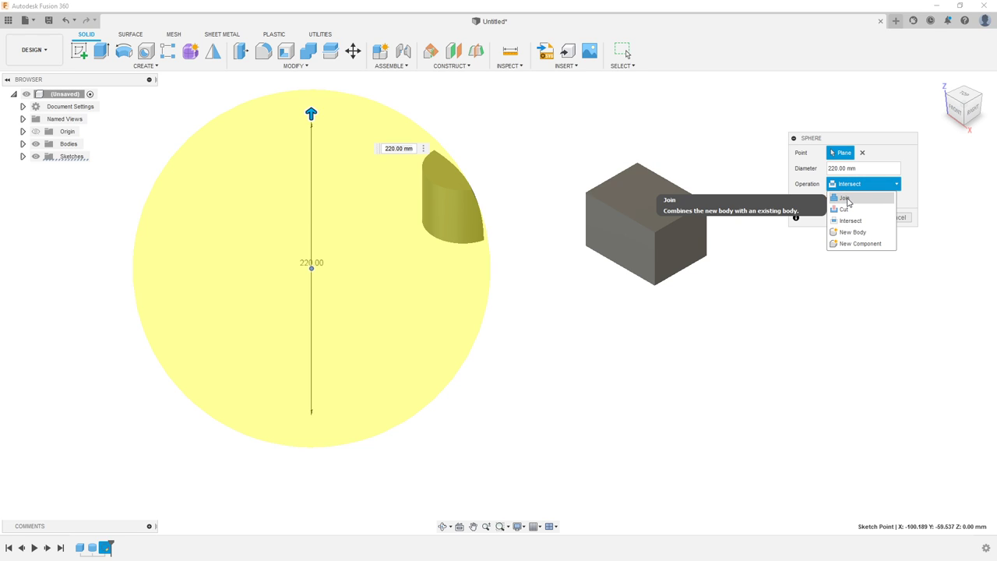
{"action": "left_click", "coordinate": [846, 200]}
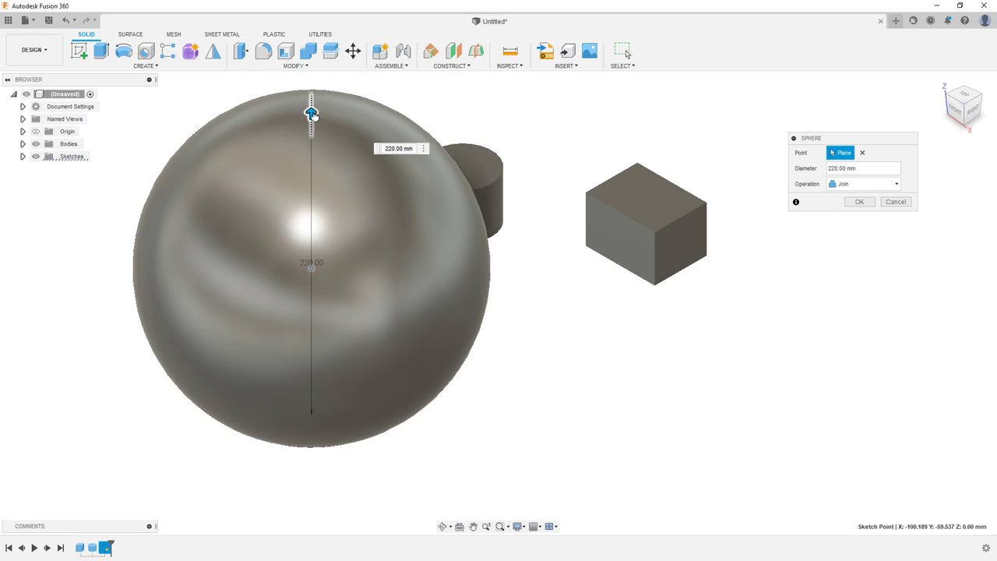
{"action": "left_click_drag", "start_coordinate": [312, 113], "coordinate": [312, 220]}
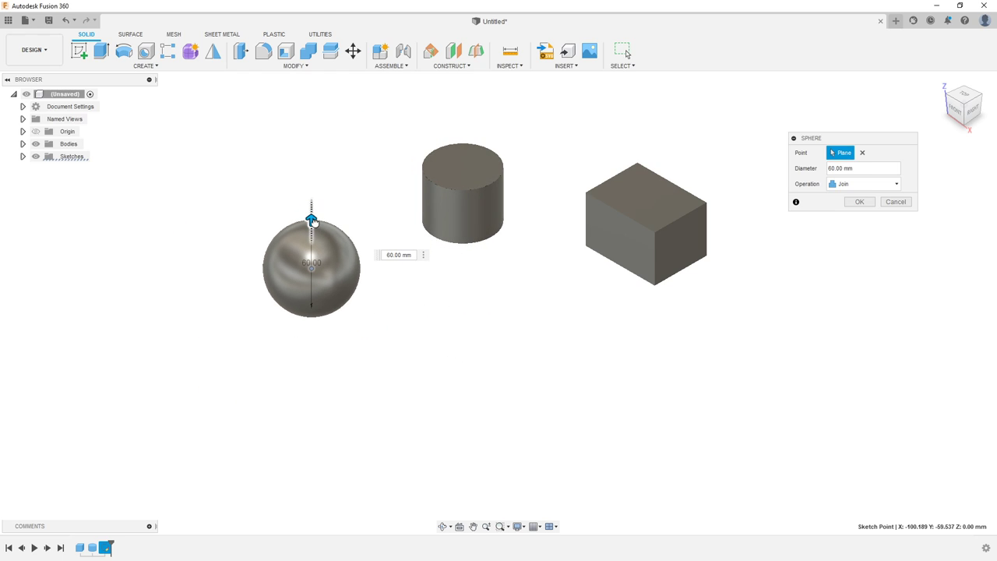
{"action": "left_click", "coordinate": [849, 204]}
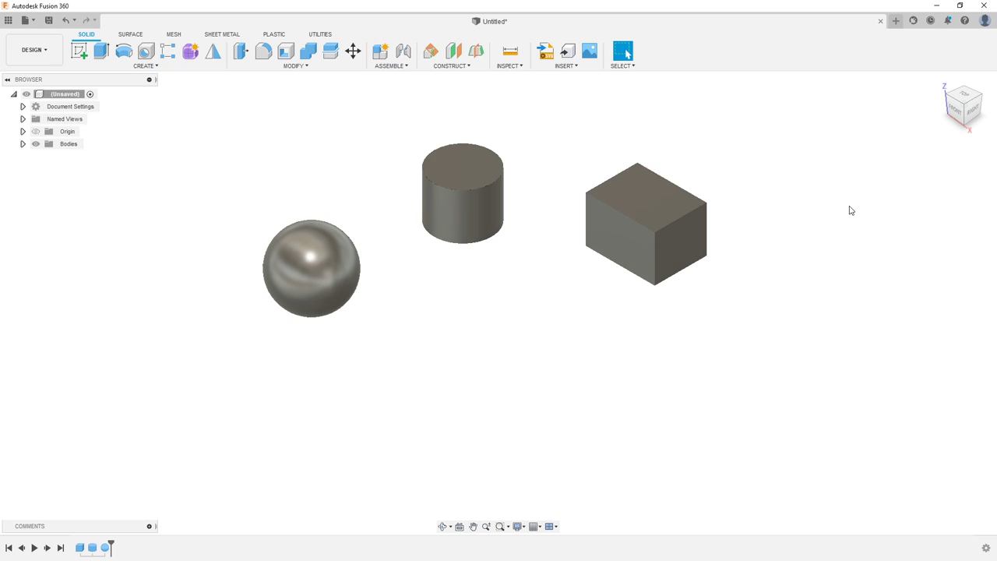
Start a torus on the ground plane and sketch its centre circle
{"action": "left_click", "coordinate": [145, 65]}
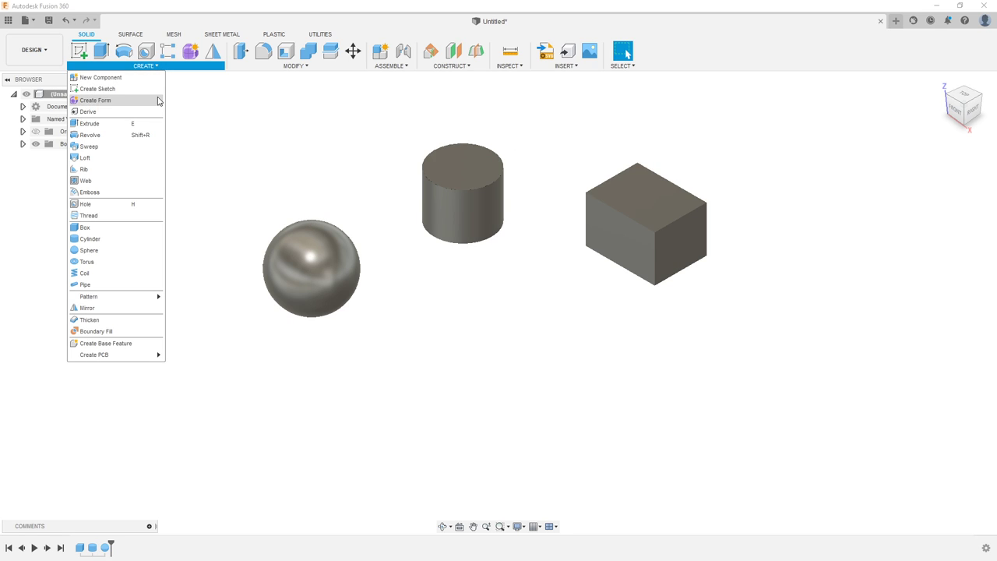
{"action": "left_click", "coordinate": [121, 263]}
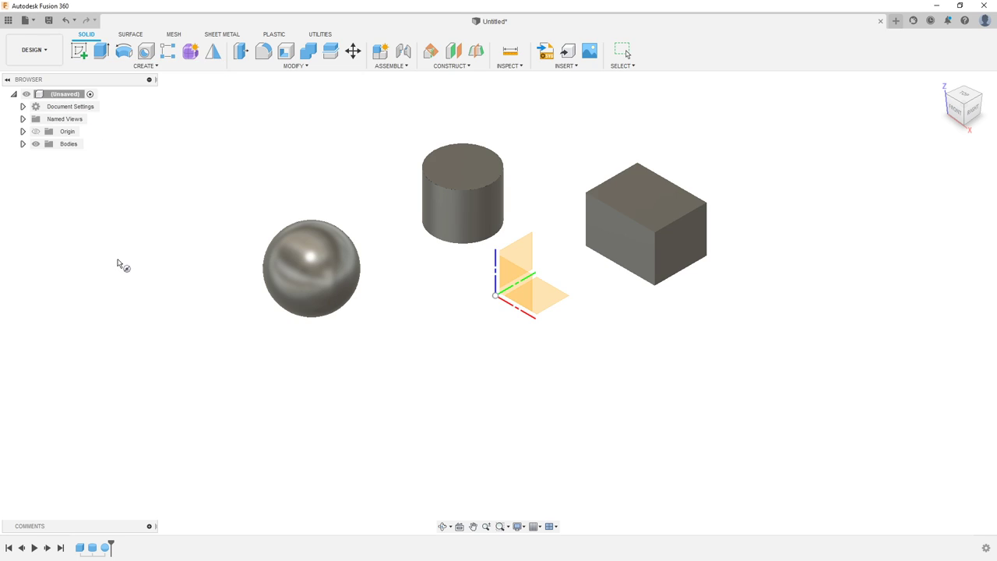
{"action": "left_click", "coordinate": [559, 299]}
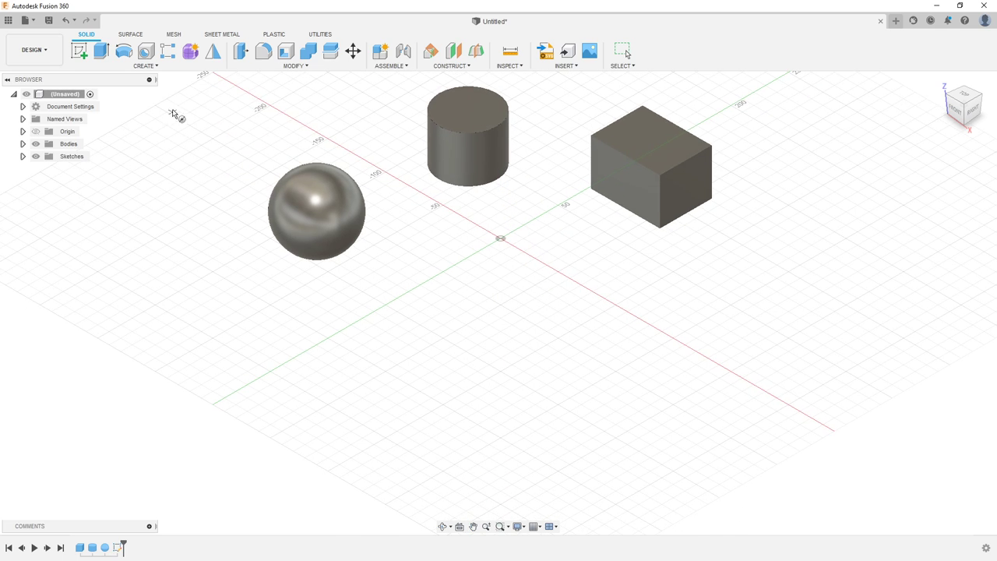
{"action": "left_click", "coordinate": [418, 296]}
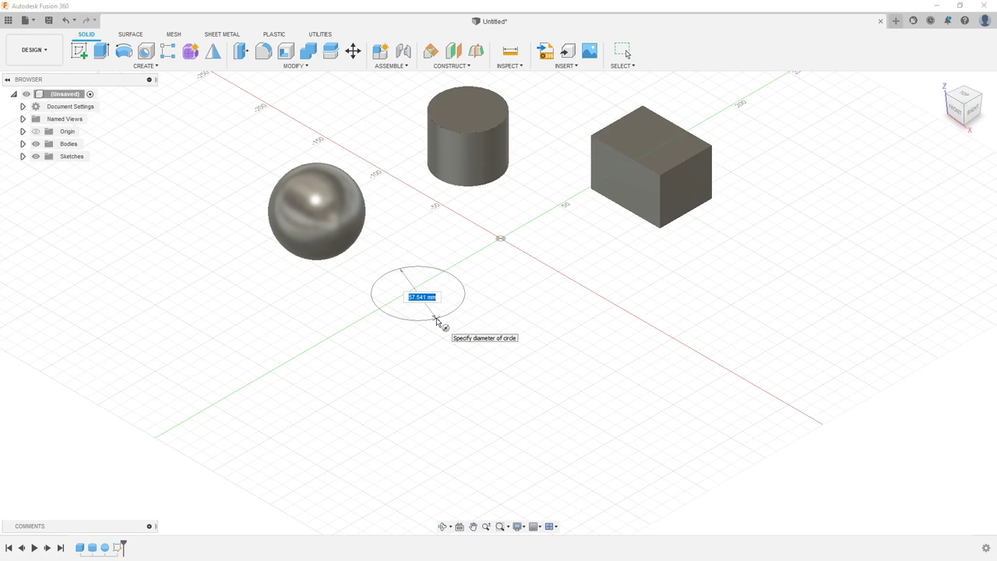
{"action": "type", "text": "5"}
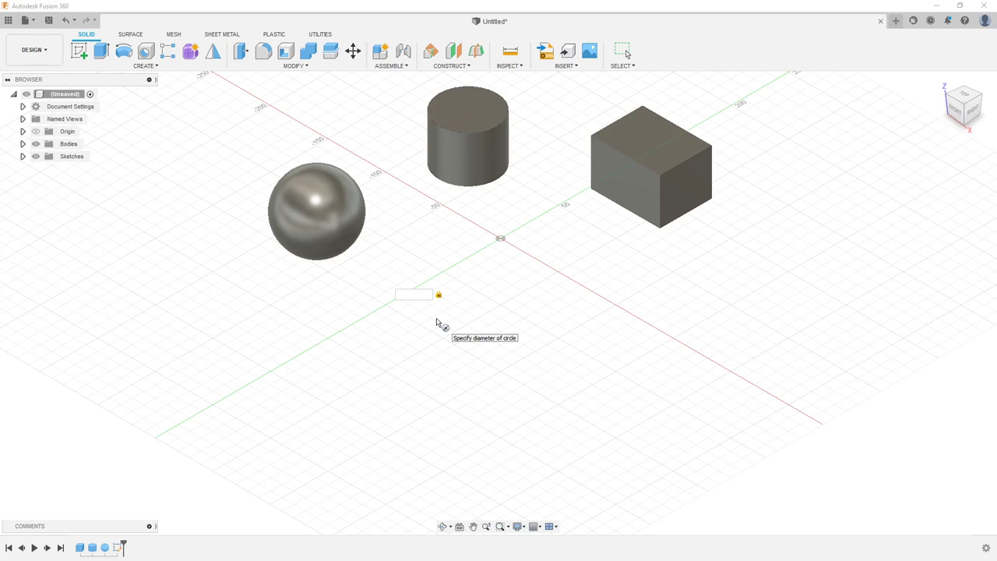
{"action": "key", "text": "Return"}
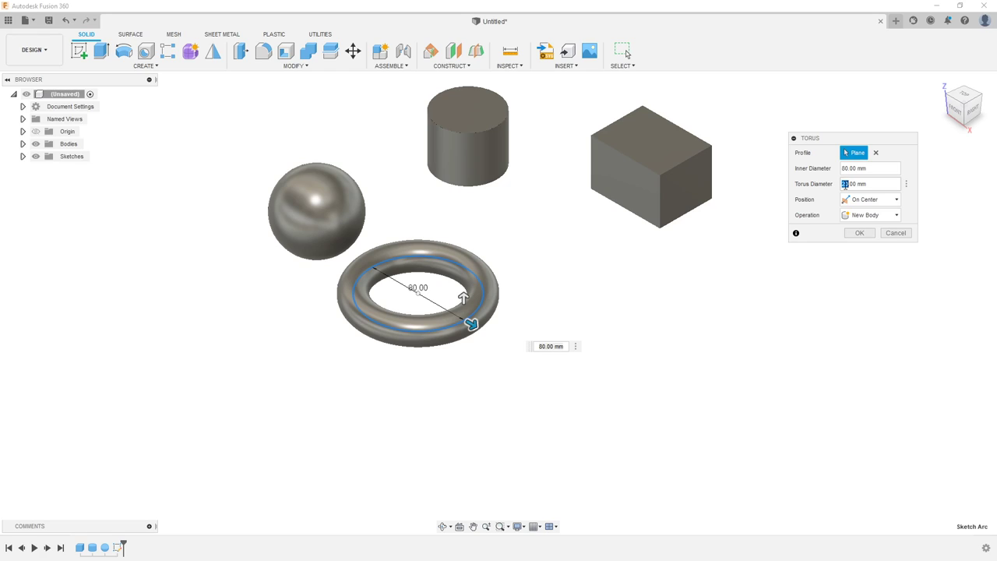
Give the torus a 40 mm tube, Position On Center, and widen its ring to 360 mm
{"action": "mouse_move", "coordinate": [852, 138]}
{"action": "left_mouse_down"}
{"action": "mouse_move", "coordinate": [628, 202]}
{"action": "mouse_move", "coordinate": [555, 252]}
{"action": "mouse_move", "coordinate": [734, 233]}
{"action": "left_mouse_up"}
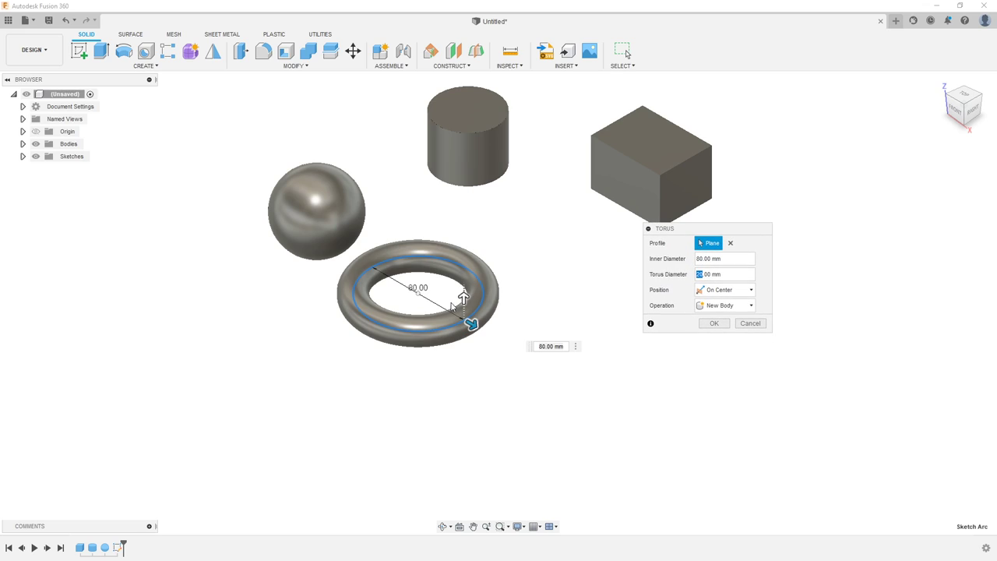
{"action": "left_click_drag", "start_coordinate": [463, 299], "coordinate": [463, 285]}
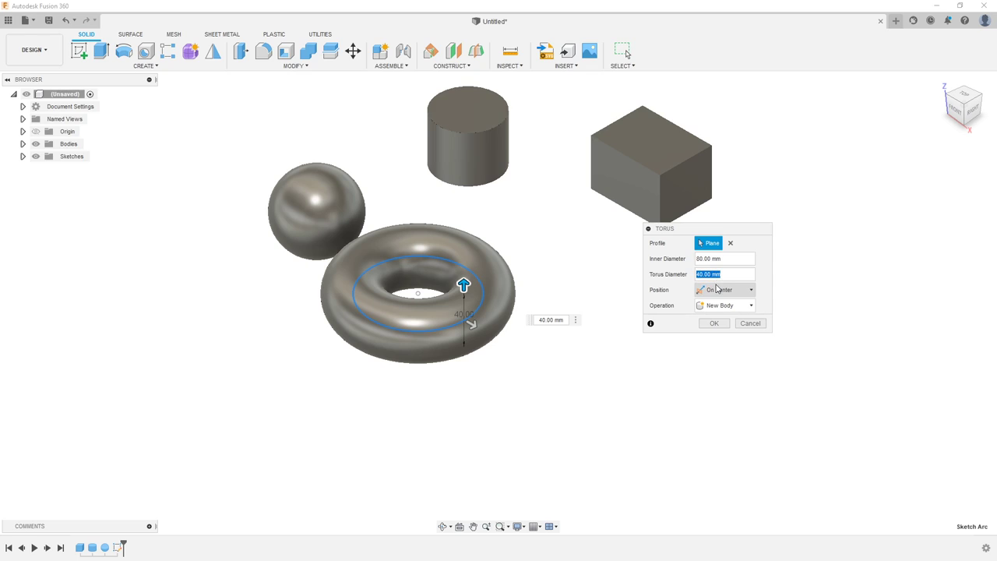
{"action": "left_click", "coordinate": [738, 289]}
{"action": "left_click", "coordinate": [644, 287]}
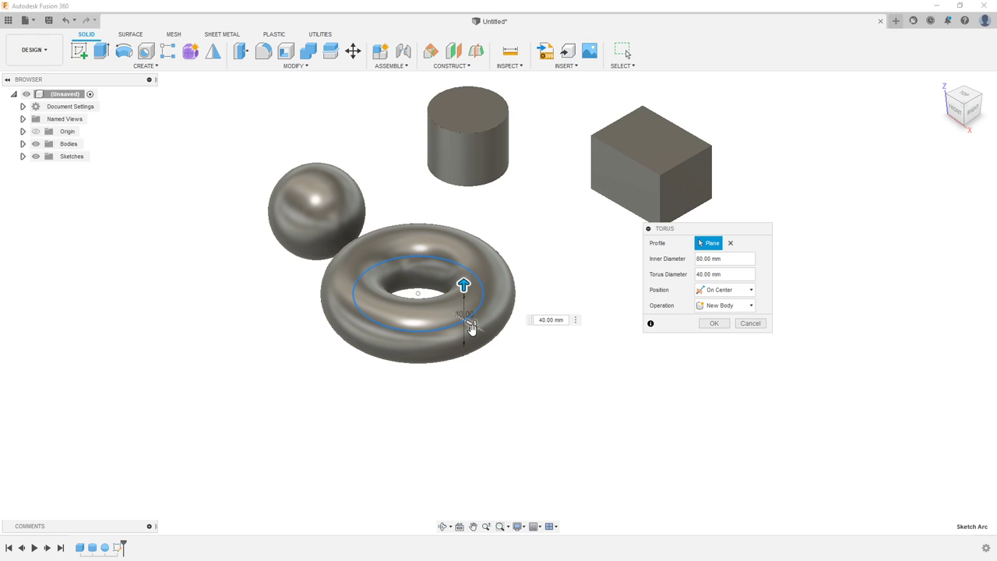
{"action": "mouse_move", "coordinate": [470, 327]}
{"action": "left_mouse_down"}
{"action": "mouse_move", "coordinate": [558, 387]}
{"action": "mouse_move", "coordinate": [602, 514]}
{"action": "mouse_move", "coordinate": [592, 449]}
{"action": "left_mouse_up"}
Try the torus ring at 330 and 210 mm with a 10 mm tube, zooming toward the sphere
{"action": "left_click", "coordinate": [711, 276]}
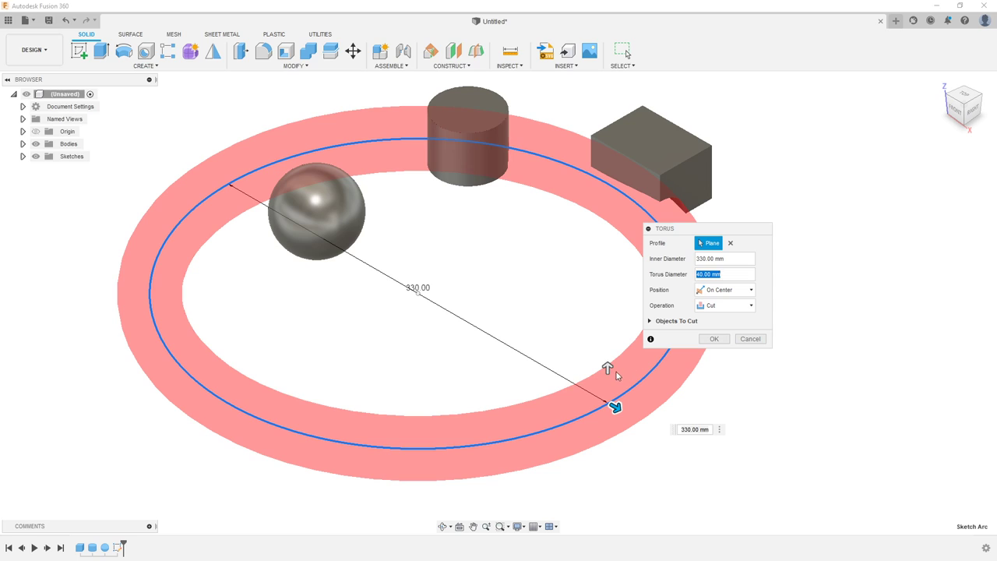
{"action": "mouse_move", "coordinate": [607, 368]}
{"action": "left_mouse_down"}
{"action": "mouse_move", "coordinate": [613, 405]}
{"action": "mouse_move", "coordinate": [569, 378]}
{"action": "mouse_move", "coordinate": [586, 390]}
{"action": "left_mouse_up"}
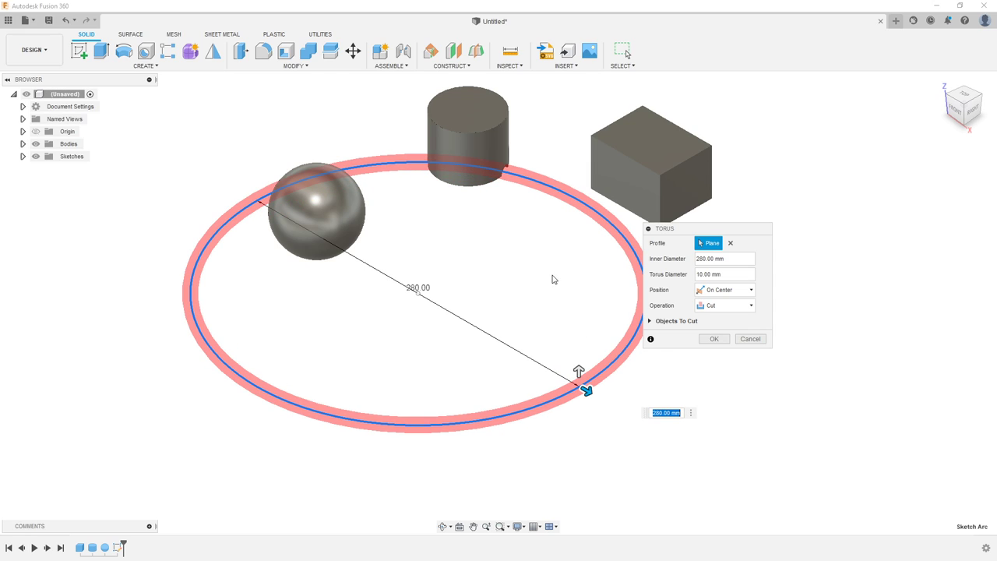
{"action": "left_click_drag", "start_coordinate": [586, 391], "coordinate": [545, 367]}
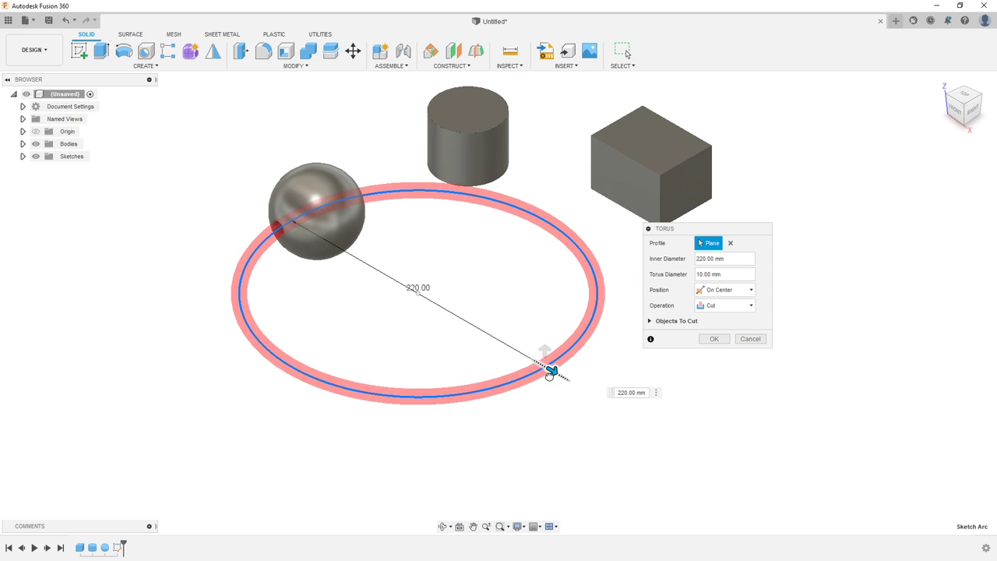
{"action": "mouse_move", "coordinate": [545, 368]}
{"action": "middle_mouse_down", "text": "shift"}
{"action": "mouse_move", "coordinate": [336, 295]}
{"action": "mouse_move", "coordinate": [306, 324]}
{"action": "middle_mouse_up", "text": "shift"}
{"action": "scroll", "coordinate": [336, 295], "scroll_direction": "up", "scroll_amount": 5}
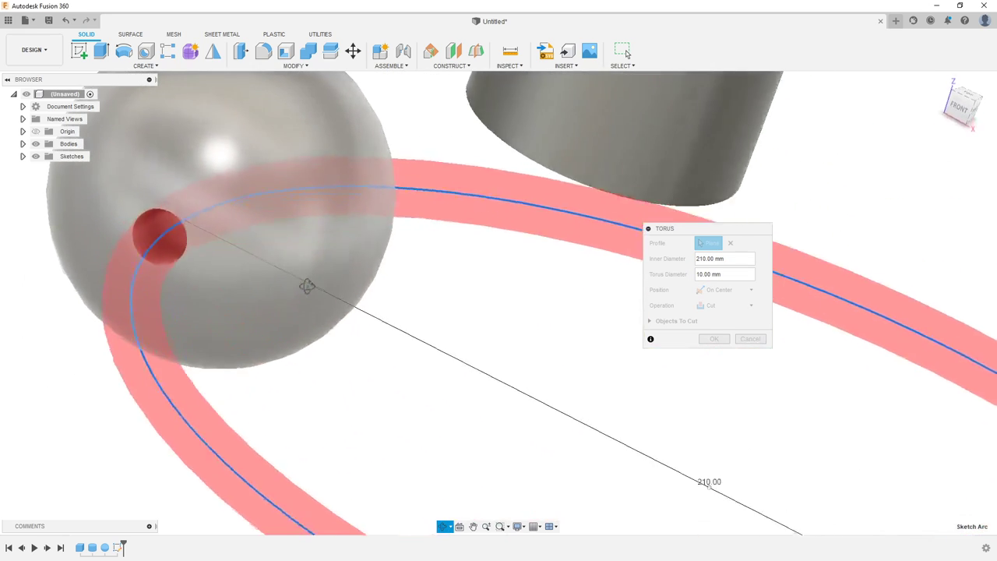
{"action": "scroll", "coordinate": [307, 323], "scroll_direction": "down", "scroll_amount": 5}
Orbit around the model and shrink the torus to a 100 mm inner diameter with 40 mm tube
{"action": "mouse_move", "coordinate": [307, 299]}
{"action": "middle_mouse_down", "text": "shift"}
{"action": "mouse_move", "coordinate": [459, 322]}
{"action": "mouse_move", "coordinate": [472, 288]}
{"action": "mouse_move", "coordinate": [475, 297]}
{"action": "middle_mouse_up", "text": "shift"}
{"action": "scroll", "coordinate": [459, 322], "scroll_direction": "up", "scroll_amount": 3}
{"action": "scroll", "coordinate": [472, 288], "scroll_direction": "down", "scroll_amount": 2}
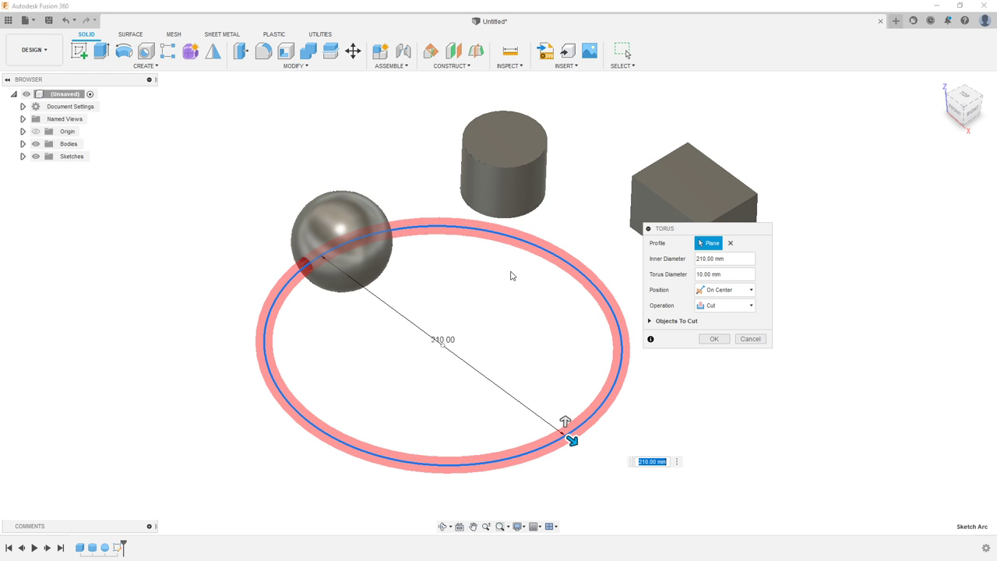
{"action": "mouse_move", "coordinate": [480, 265]}
{"action": "middle_mouse_down", "text": "shift"}
{"action": "mouse_move", "coordinate": [506, 254]}
{"action": "mouse_move", "coordinate": [614, 314]}
{"action": "mouse_move", "coordinate": [580, 417]}
{"action": "middle_mouse_up", "text": "shift"}
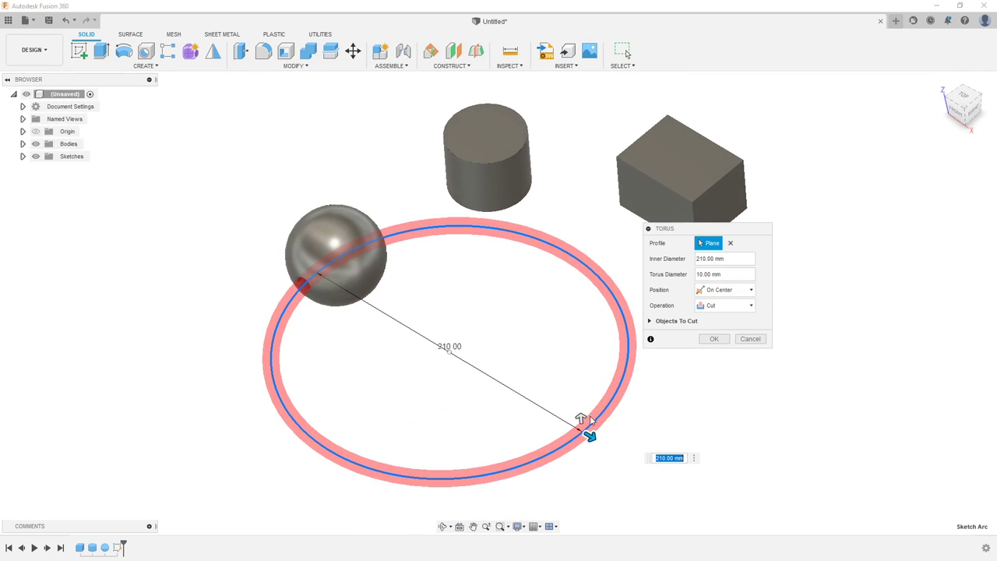
{"action": "mouse_move", "coordinate": [589, 434]}
{"action": "left_mouse_down"}
{"action": "mouse_move", "coordinate": [508, 384]}
{"action": "mouse_move", "coordinate": [522, 394]}
{"action": "mouse_move", "coordinate": [526, 360]}
{"action": "left_mouse_up"}
{"action": "middle_click_drag", "start_coordinate": [526, 361], "coordinate": [592, 342], "text": "shift"}
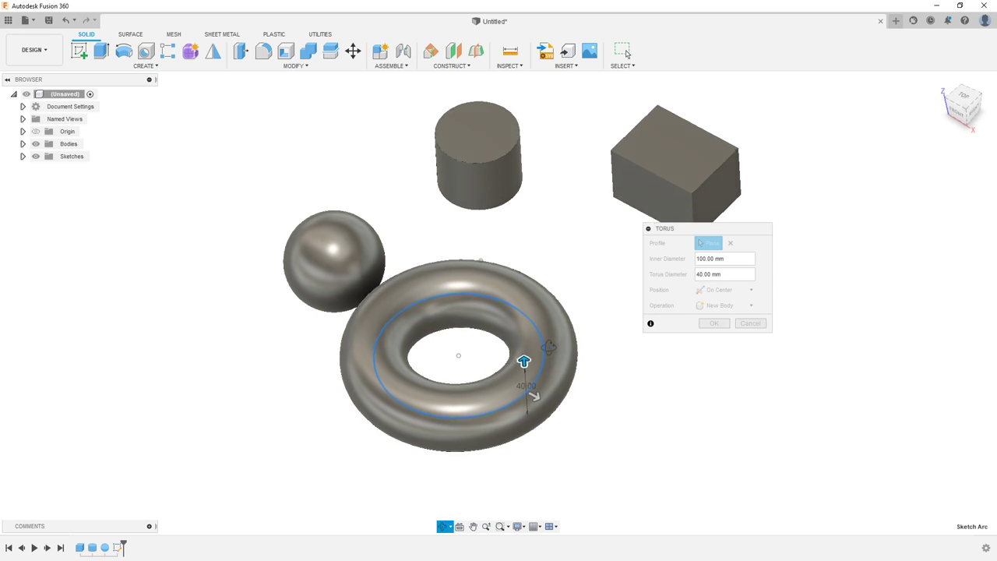
Confirm the torus as a body and start a coil on the ground plane
{"action": "left_click", "coordinate": [726, 325]}
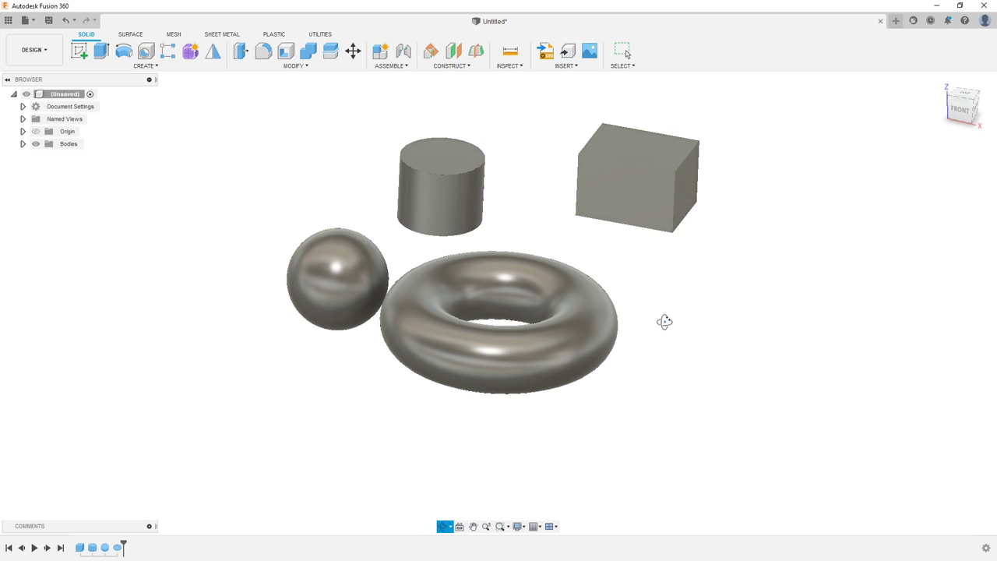
{"action": "left_click", "coordinate": [164, 68]}
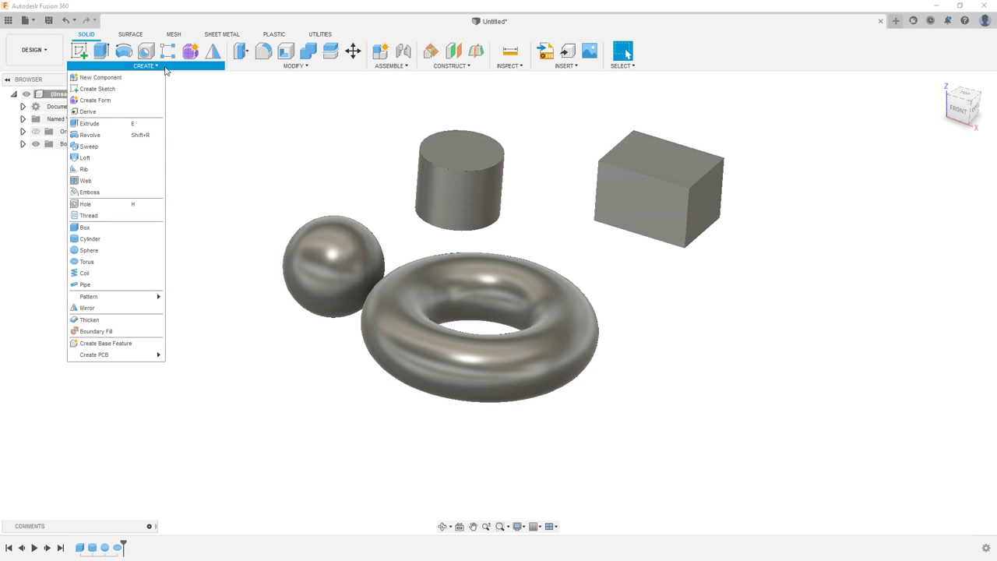
{"action": "left_click", "coordinate": [126, 276]}
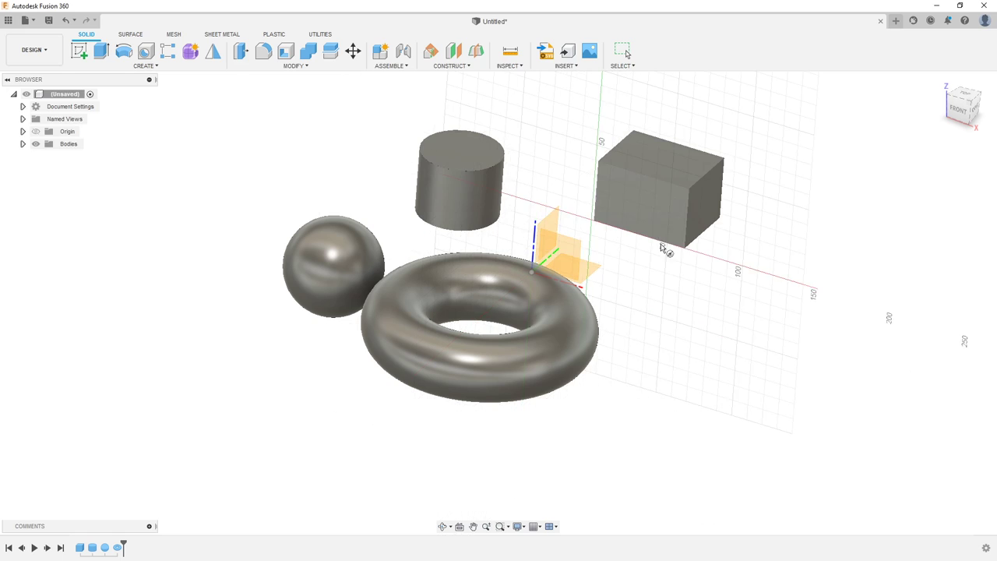
{"action": "left_click", "coordinate": [537, 230]}
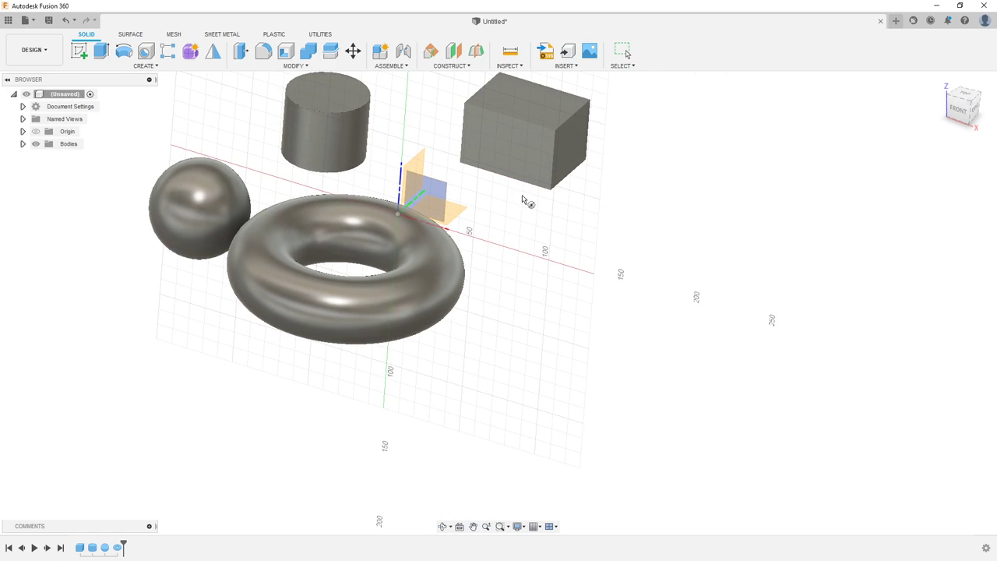
{"action": "left_click", "coordinate": [453, 215]}
Place the coil's base circle right of the torus with a 60 mm diameter
{"action": "mouse_move", "coordinate": [653, 251]}
{"action": "middle_mouse_down"}
{"action": "mouse_move", "coordinate": [490, 193]}
{"action": "mouse_move", "coordinate": [565, 287]}
{"action": "mouse_move", "coordinate": [584, 295]}
{"action": "middle_mouse_up"}
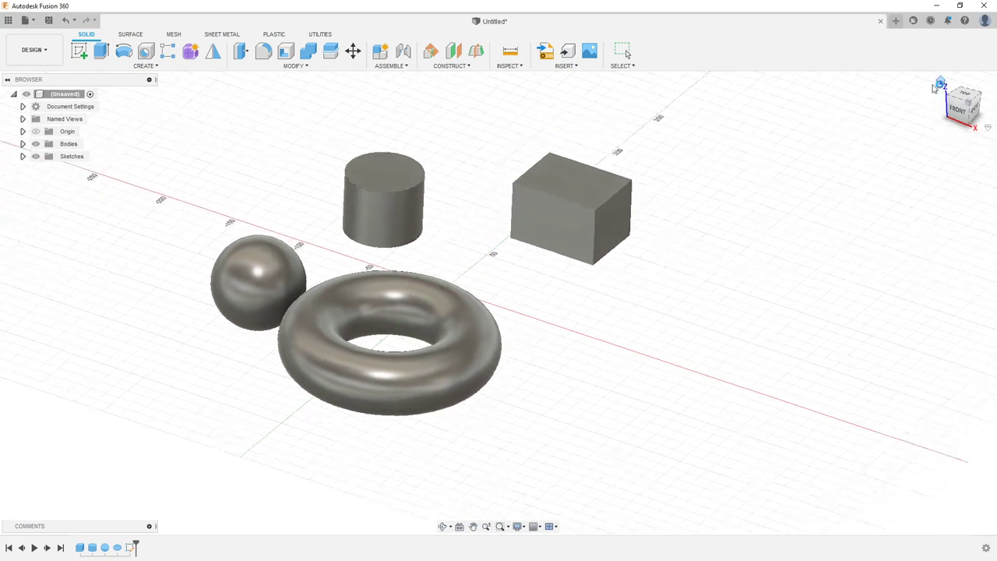
{"action": "middle_click_drag", "start_coordinate": [828, 282], "coordinate": [682, 273], "text": "shift"}
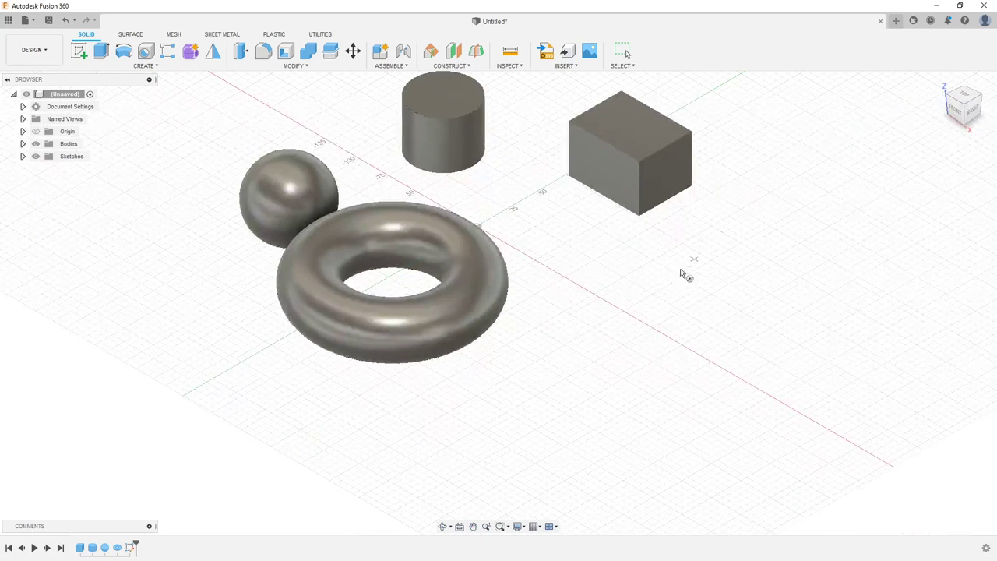
{"action": "left_click", "coordinate": [636, 319]}
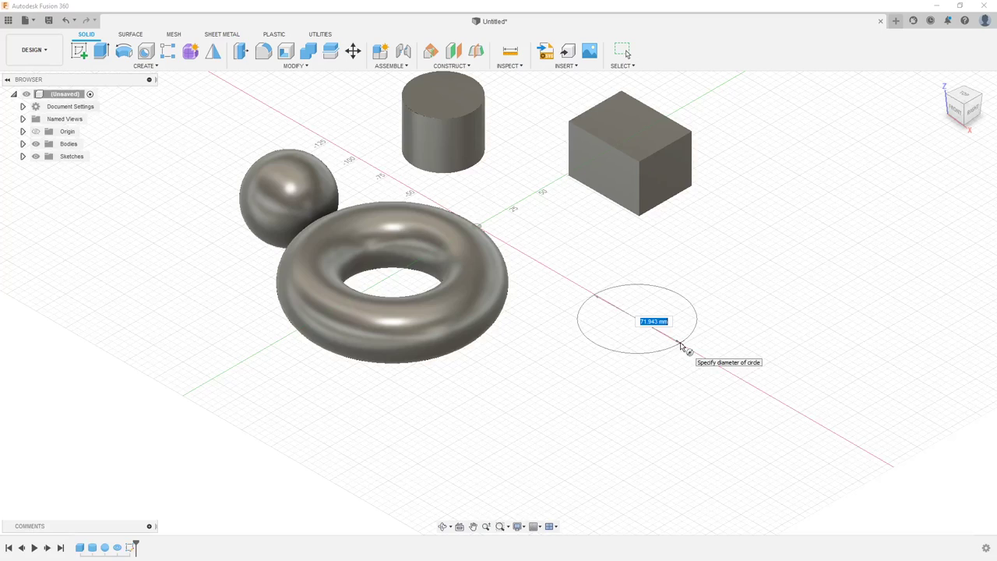
{"action": "type", "text": "60"}
{"action": "key", "text": "Tab"}
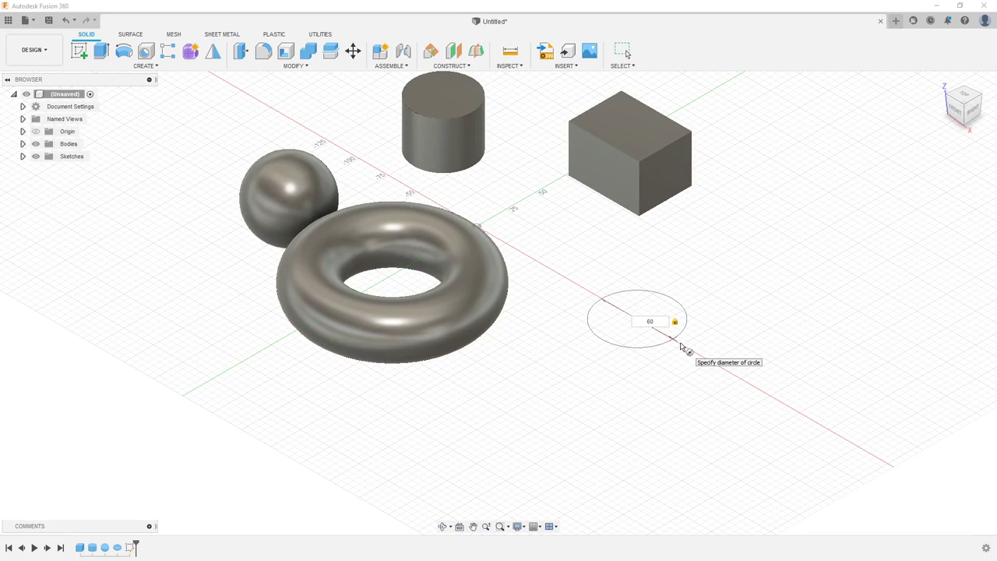
{"action": "left_click", "coordinate": [680, 348]}
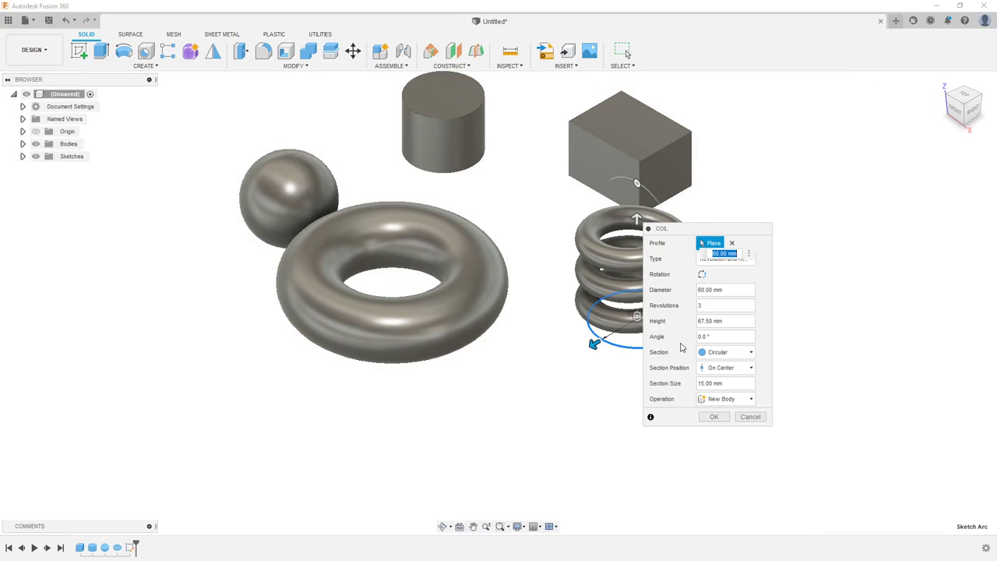
Drag the coil's height and diameter arrows, trying 140 mm then 120 mm tall and 90 mm wide
{"action": "middle_click_drag", "start_coordinate": [797, 234], "coordinate": [599, 245]}
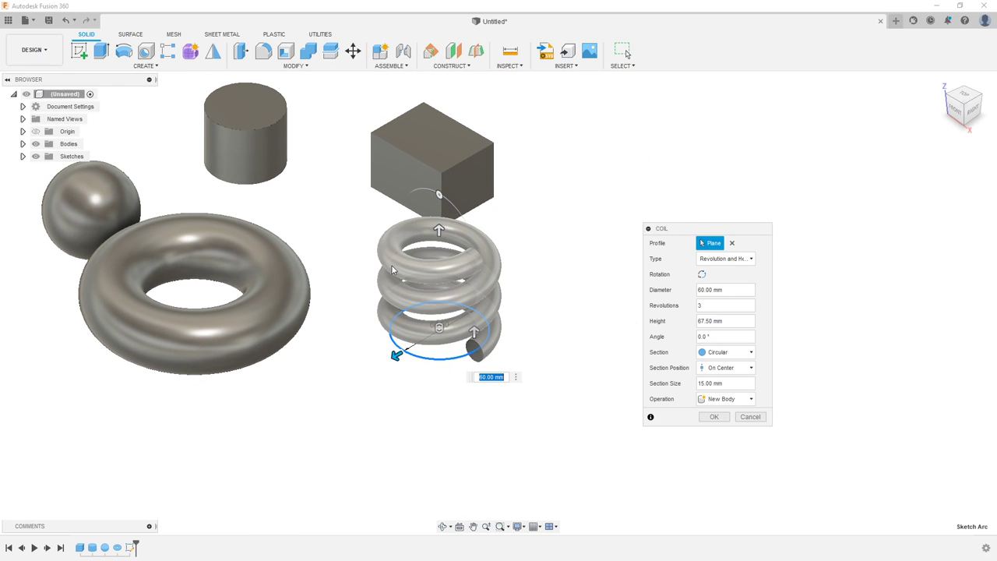
{"action": "left_click_drag", "start_coordinate": [440, 229], "coordinate": [474, 134]}
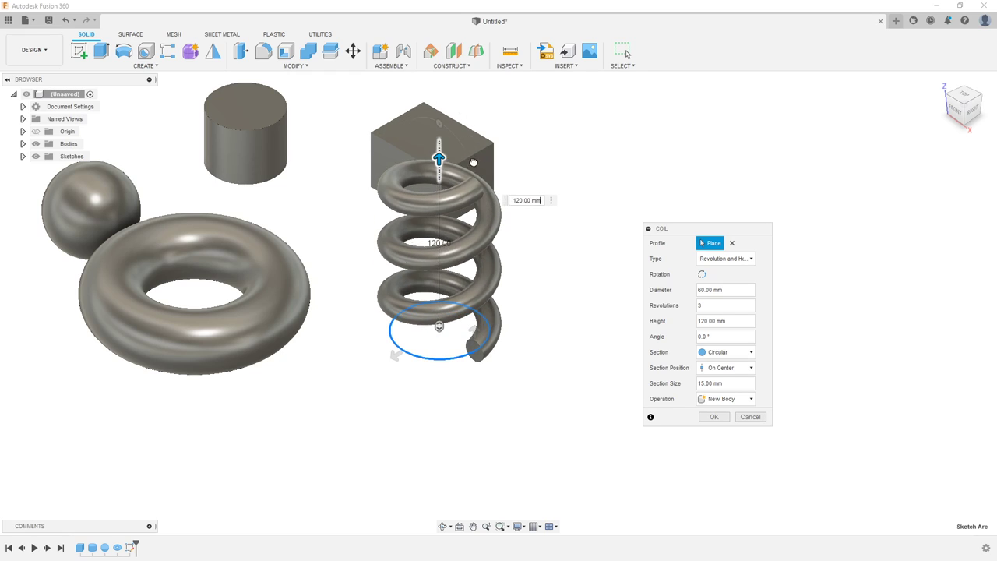
{"action": "left_click_drag", "start_coordinate": [474, 134], "coordinate": [475, 158]}
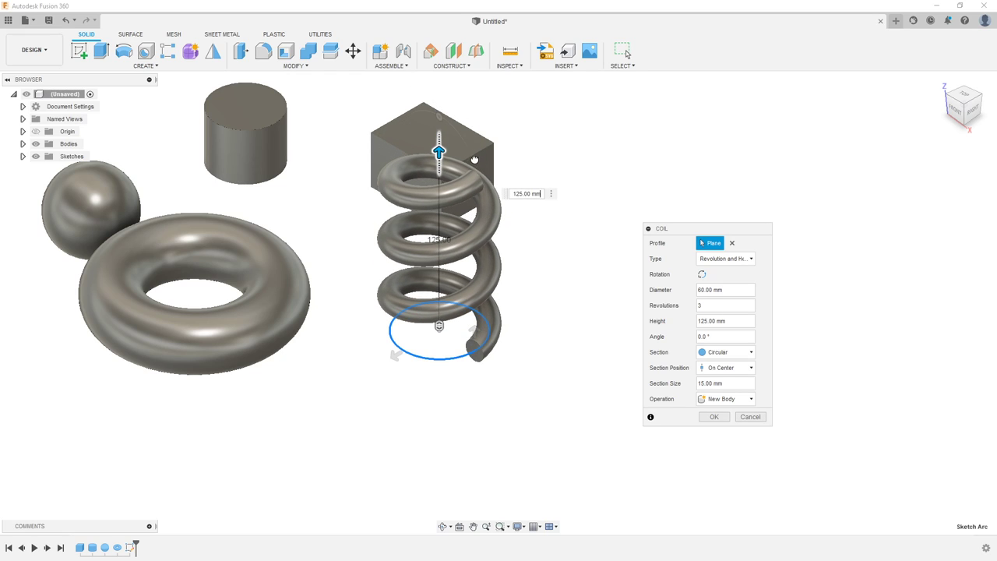
{"action": "left_click", "coordinate": [701, 321]}
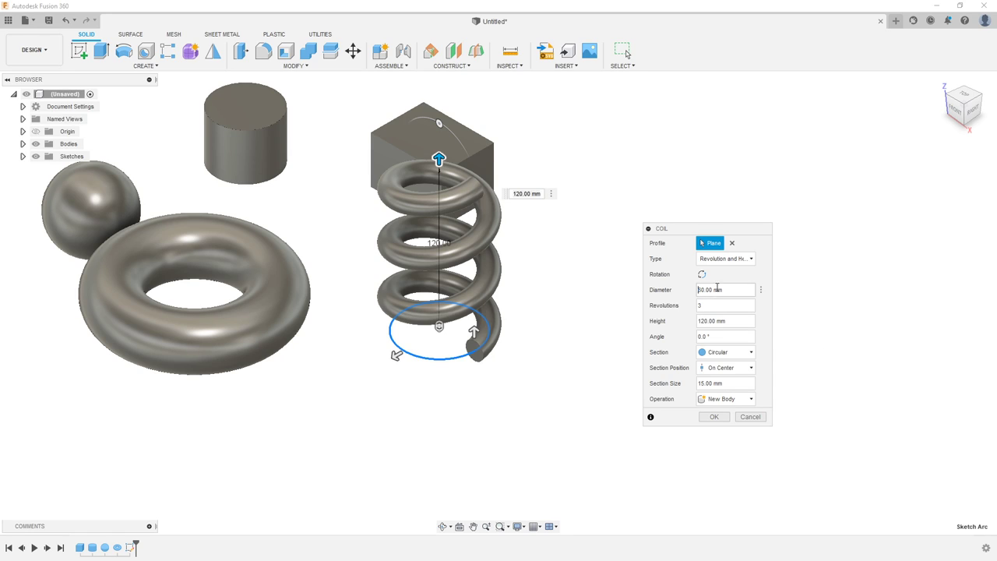
{"action": "left_click_drag", "start_coordinate": [396, 355], "coordinate": [380, 364]}
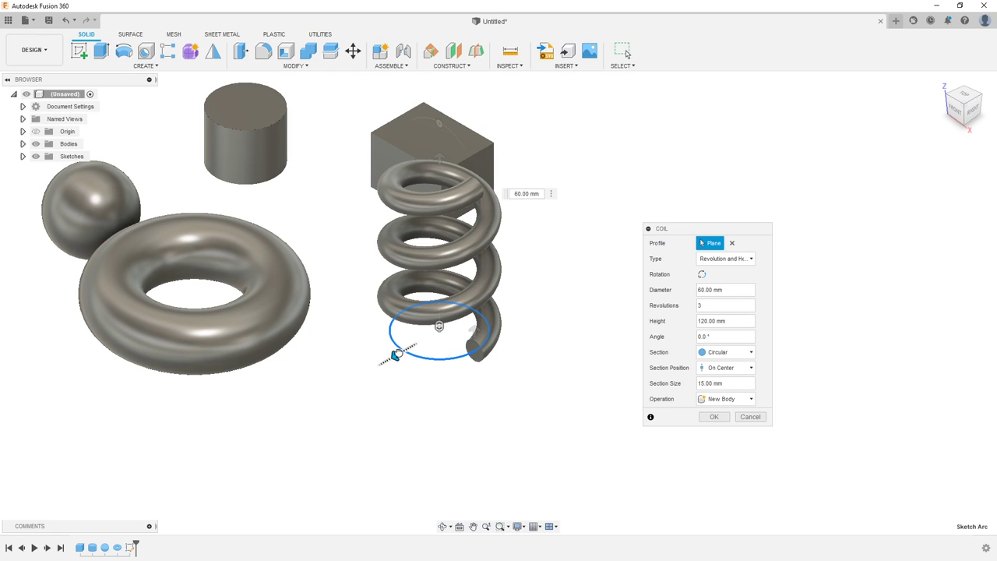
{"action": "mouse_move", "coordinate": [724, 305]}
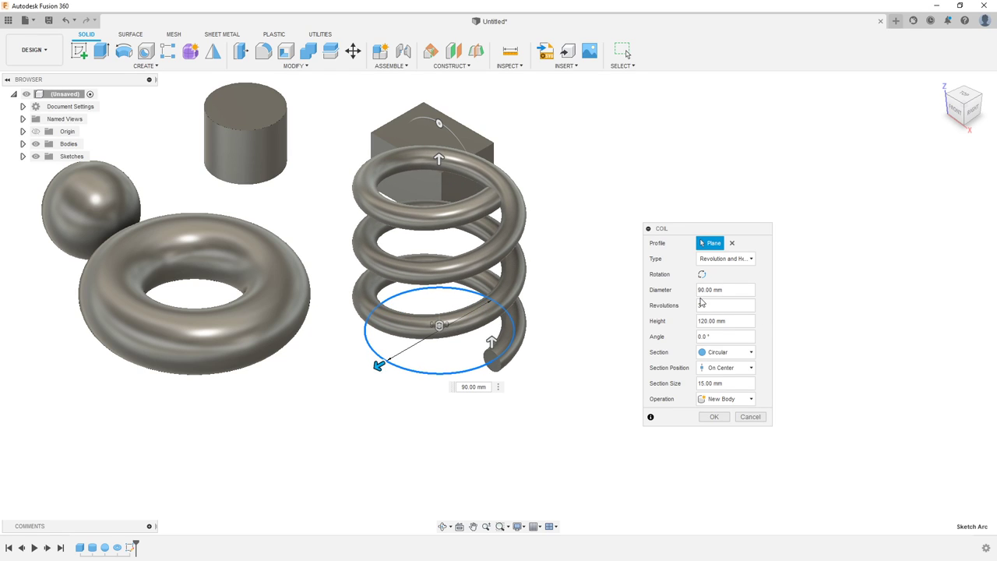
{"action": "left_click", "coordinate": [701, 290]}
{"action": "type", "text": "40"}
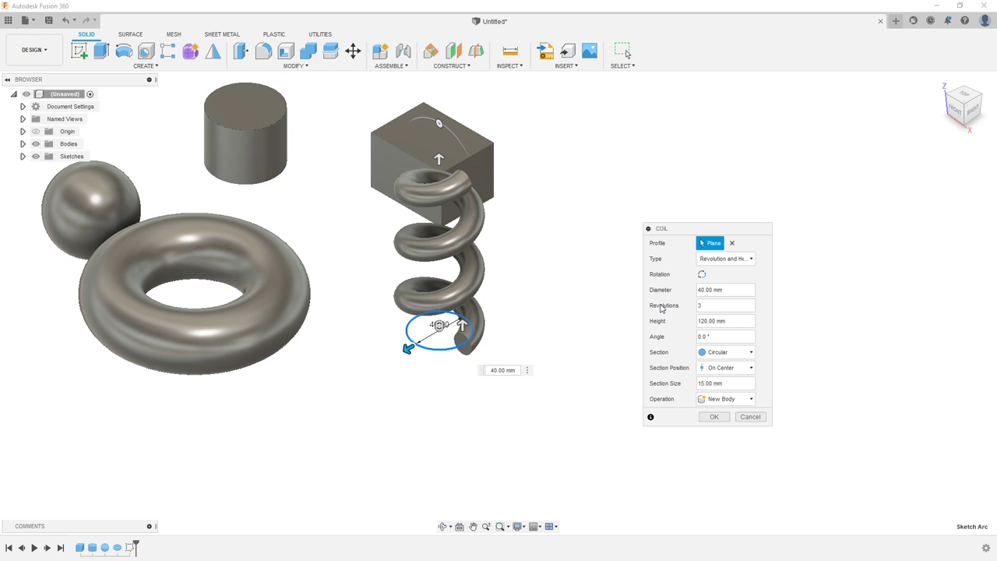
From the front view, shorten the coil to 90 mm tall and narrow it to 80 mm diameter
{"action": "left_click", "coordinate": [958, 111]}
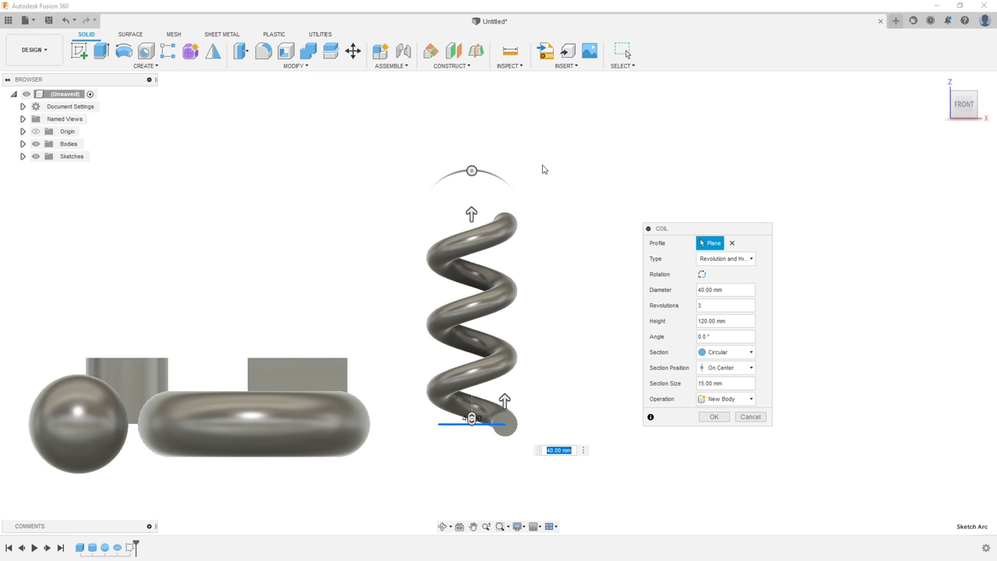
{"action": "left_click", "coordinate": [718, 308]}
{"action": "left_click_drag", "start_coordinate": [471, 213], "coordinate": [471, 263]}
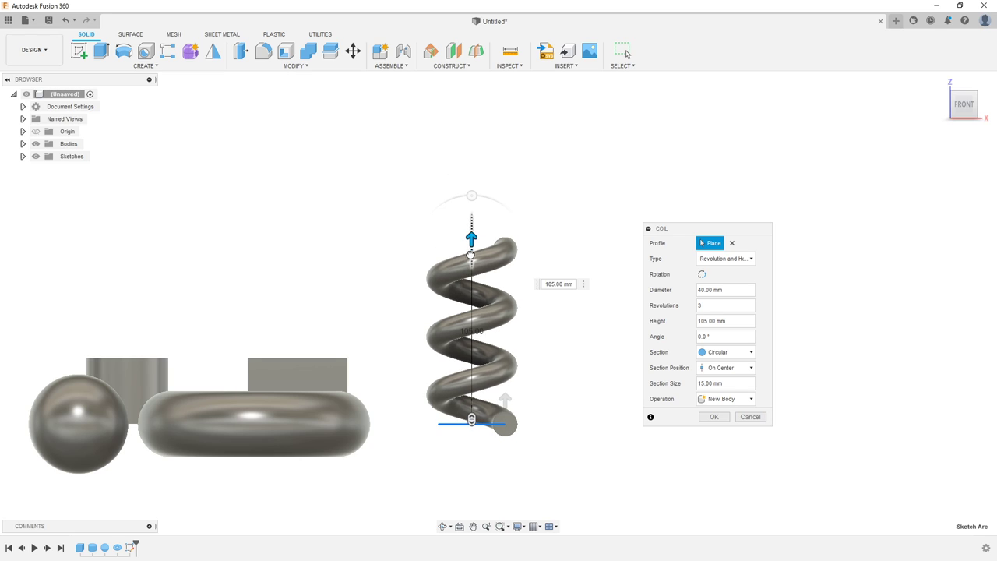
{"action": "middle_click_drag", "start_coordinate": [903, 312], "coordinate": [890, 327], "text": "shift"}
{"action": "double_click", "coordinate": [700, 289]}
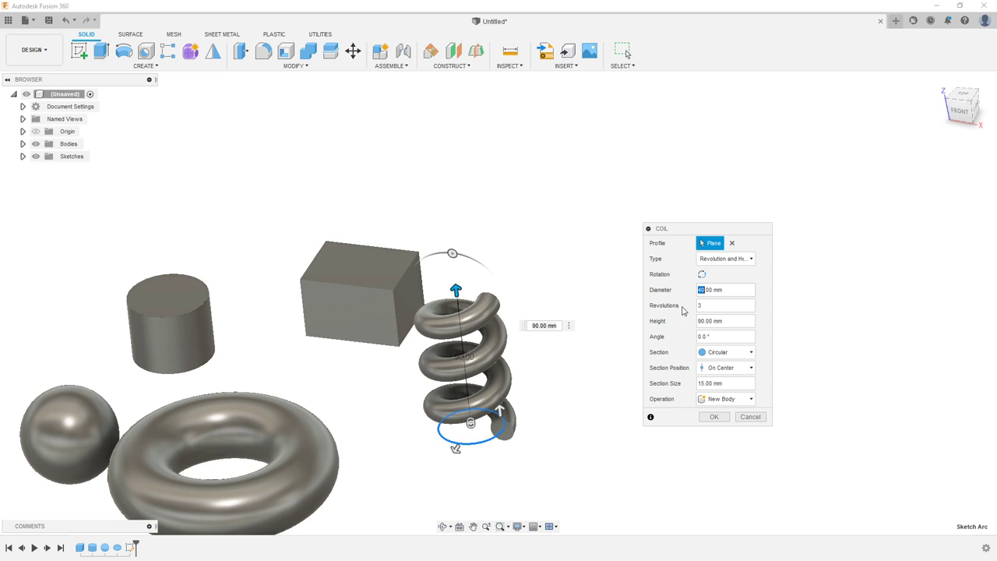
{"action": "left_click_drag", "start_coordinate": [452, 450], "coordinate": [444, 464]}
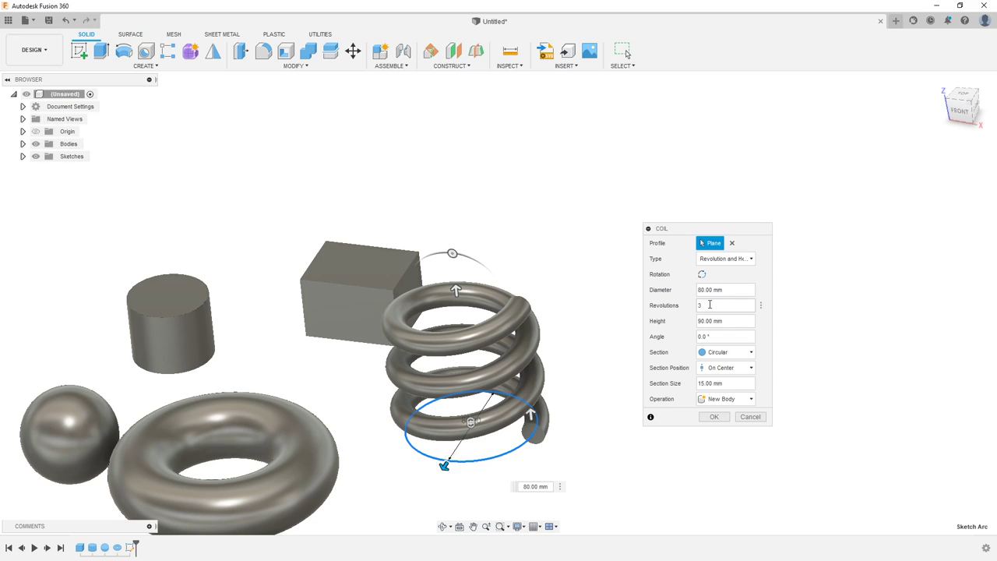
{"action": "double_click", "coordinate": [709, 304]}
{"action": "type", "text": "10"}
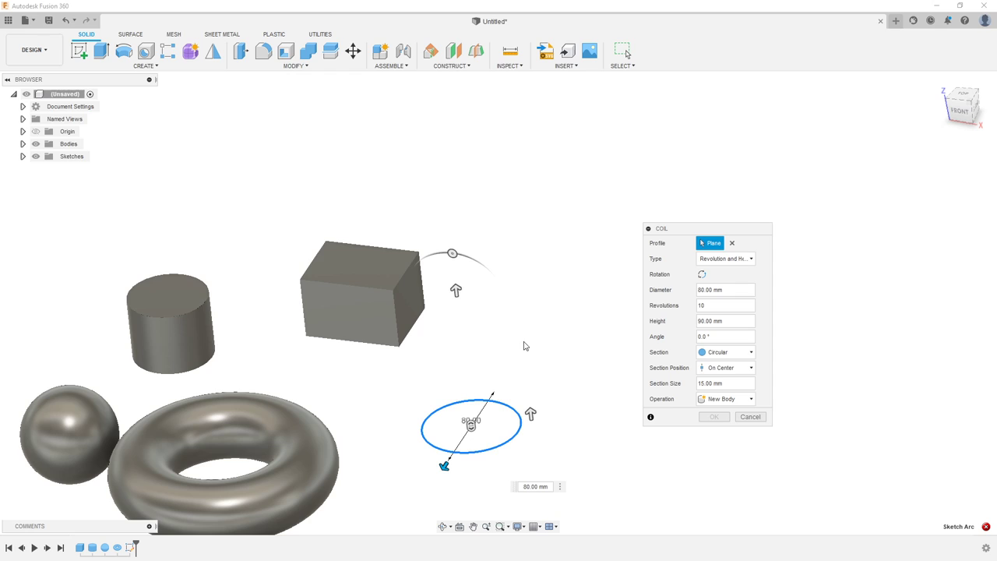
Apply a 1 mm coil section size and orbit around the coil to inspect it
{"action": "scroll", "coordinate": [538, 344], "scroll_direction": "down", "scroll_amount": 1}
{"action": "scroll", "coordinate": [552, 344], "scroll_direction": "down", "scroll_amount": 1}
{"action": "scroll", "coordinate": [545, 344], "scroll_direction": "down", "scroll_amount": 1}
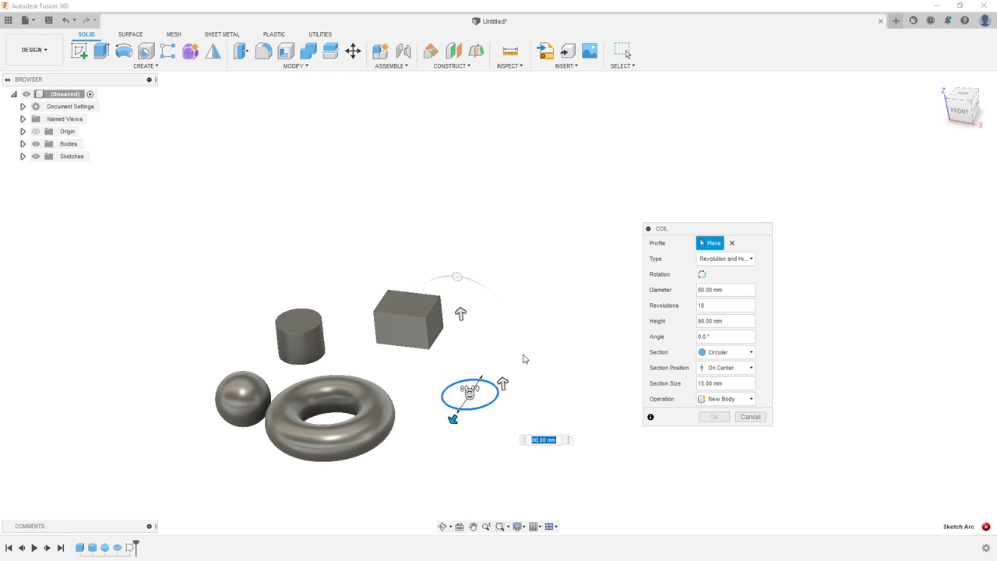
{"action": "scroll", "coordinate": [528, 355], "scroll_direction": "down", "scroll_amount": 1}
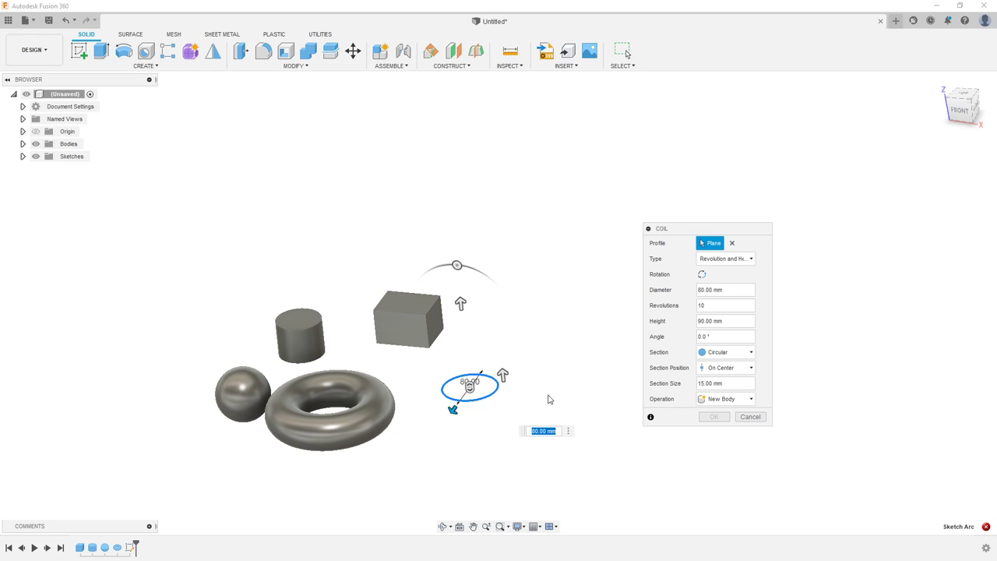
{"action": "left_click", "coordinate": [706, 383]}
{"action": "type", "text": "1"}
{"action": "key", "text": "Return"}
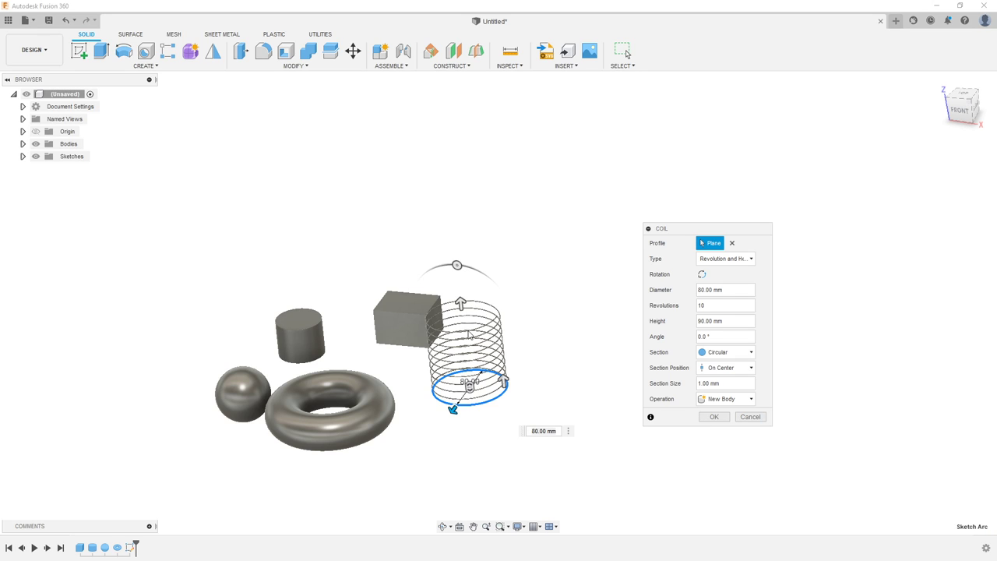
{"action": "scroll", "coordinate": [454, 330], "scroll_direction": "up", "scroll_amount": 3}
{"action": "scroll", "coordinate": [545, 282], "scroll_direction": "up", "scroll_amount": 2}
{"action": "scroll", "coordinate": [574, 227], "scroll_direction": "down", "scroll_amount": 2}
{"action": "scroll", "coordinate": [581, 245], "scroll_direction": "down", "scroll_amount": 1}
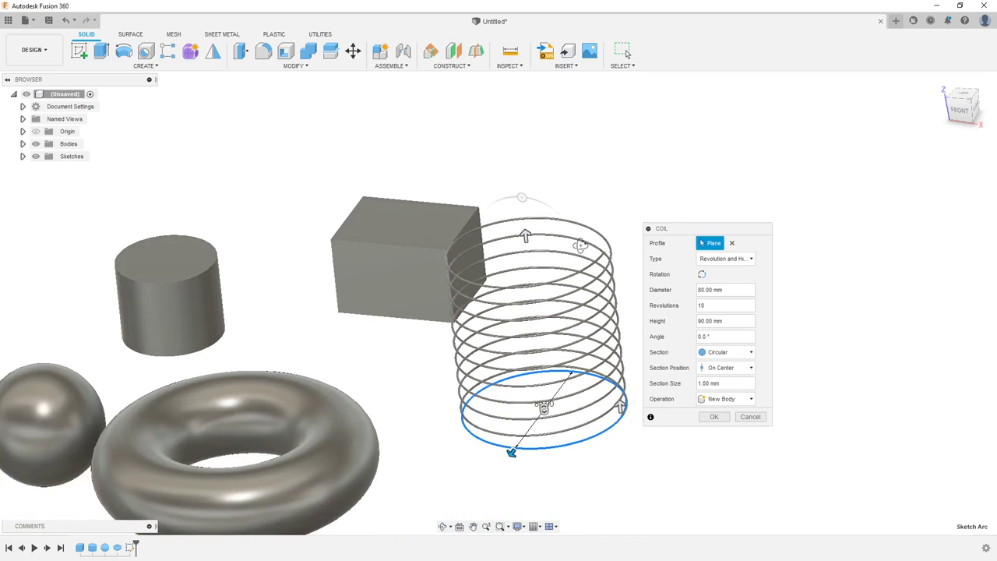
{"action": "mouse_move", "coordinate": [580, 245]}
{"action": "middle_mouse_down", "text": "shift"}
{"action": "mouse_move", "coordinate": [537, 214]}
{"action": "mouse_move", "coordinate": [592, 390]}
{"action": "mouse_move", "coordinate": [562, 267]}
{"action": "mouse_move", "coordinate": [597, 278]}
{"action": "mouse_move", "coordinate": [532, 310]}
{"action": "mouse_move", "coordinate": [561, 289]}
{"action": "mouse_move", "coordinate": [623, 333]}
{"action": "middle_mouse_up", "text": "shift"}
{"action": "scroll", "coordinate": [533, 308], "scroll_direction": "down", "scroll_amount": 2}
{"action": "scroll", "coordinate": [536, 312], "scroll_direction": "down", "scroll_amount": 2}
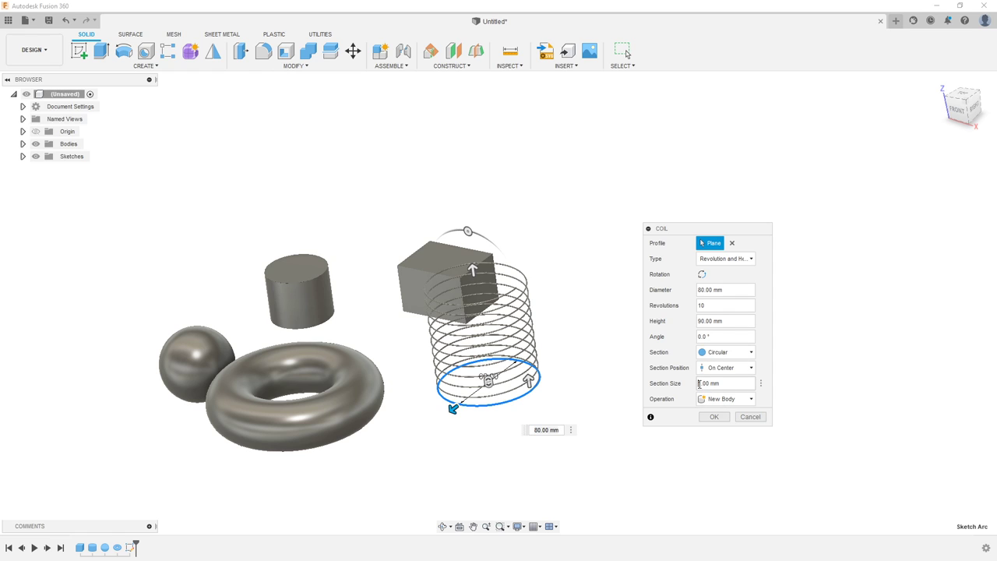
{"action": "scroll", "coordinate": [529, 296], "scroll_direction": "up", "scroll_amount": 3}
{"action": "scroll", "coordinate": [519, 315], "scroll_direction": "up", "scroll_amount": 3}
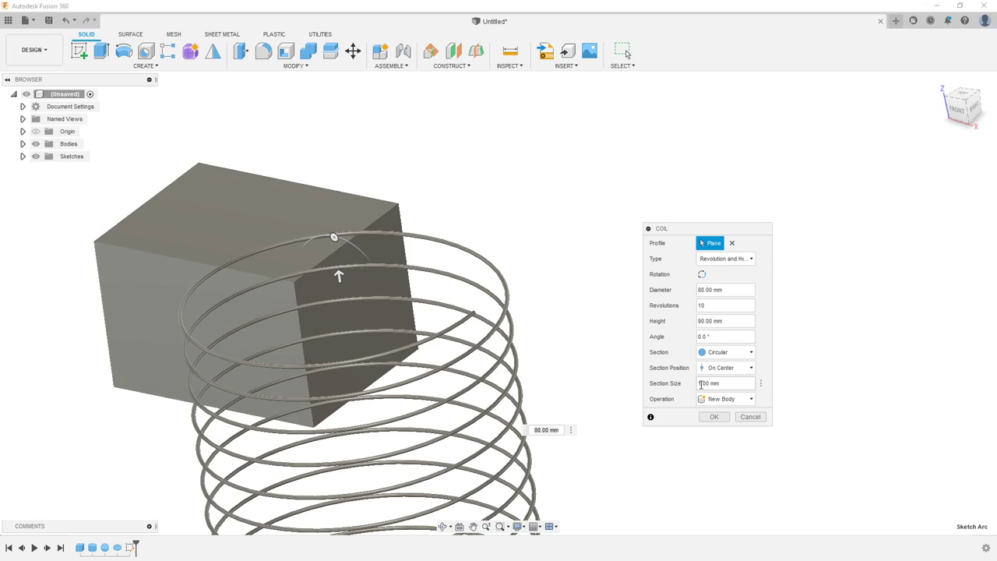
Rework the section size and height values toward a 10 mm section and 100 mm height
{"action": "left_click", "coordinate": [703, 383]}
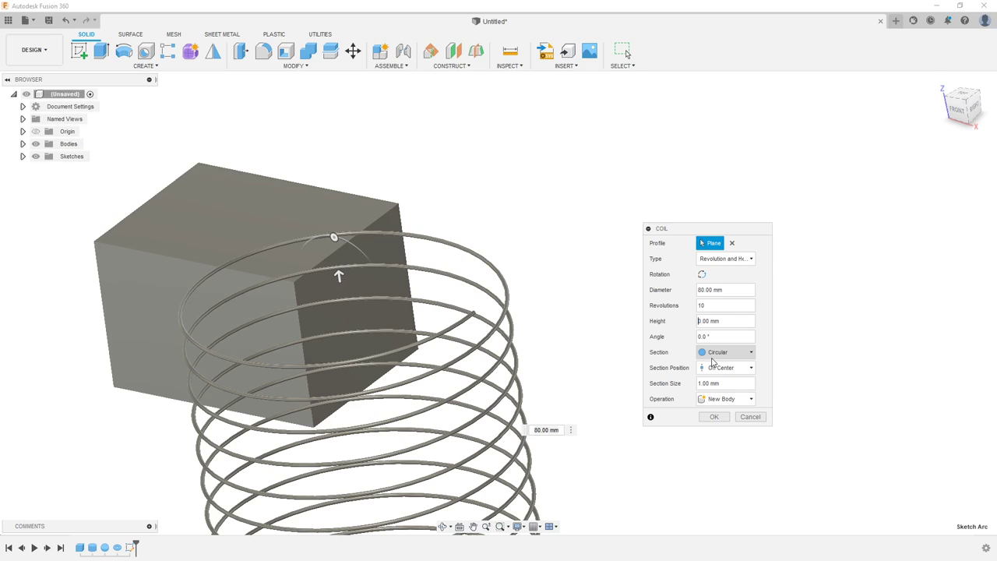
{"action": "key", "text": "BackSpace"}
{"action": "type", "text": "500"}
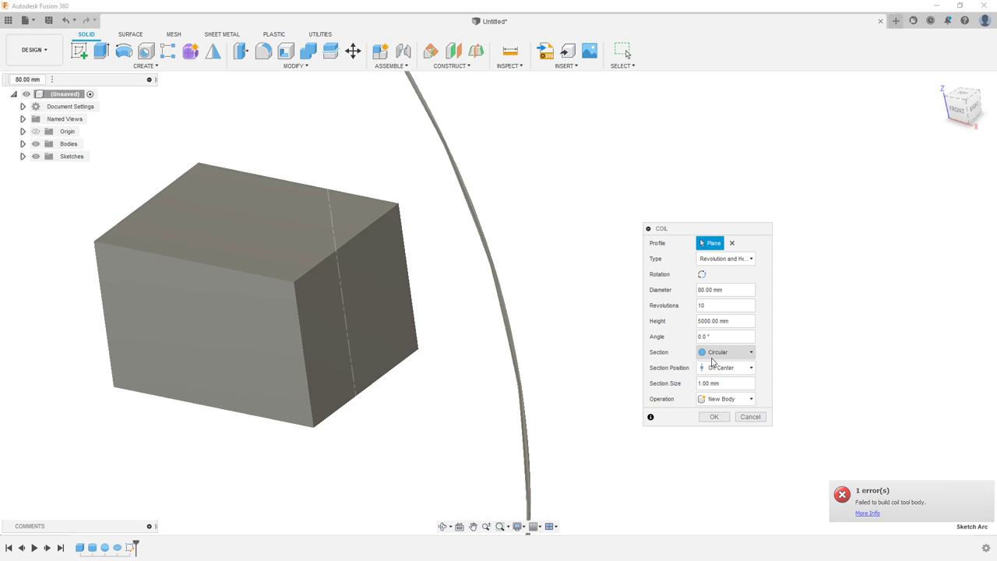
{"action": "key", "text": "BackSpace"}
{"action": "scroll", "coordinate": [521, 340], "scroll_direction": "down", "scroll_amount": 4}
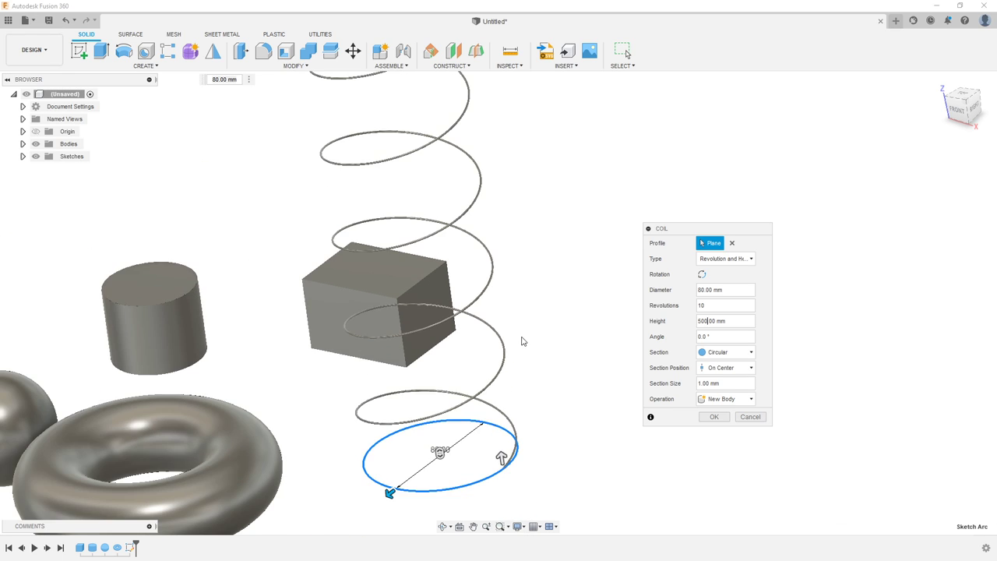
{"action": "scroll", "coordinate": [521, 341], "scroll_direction": "down", "scroll_amount": 5}
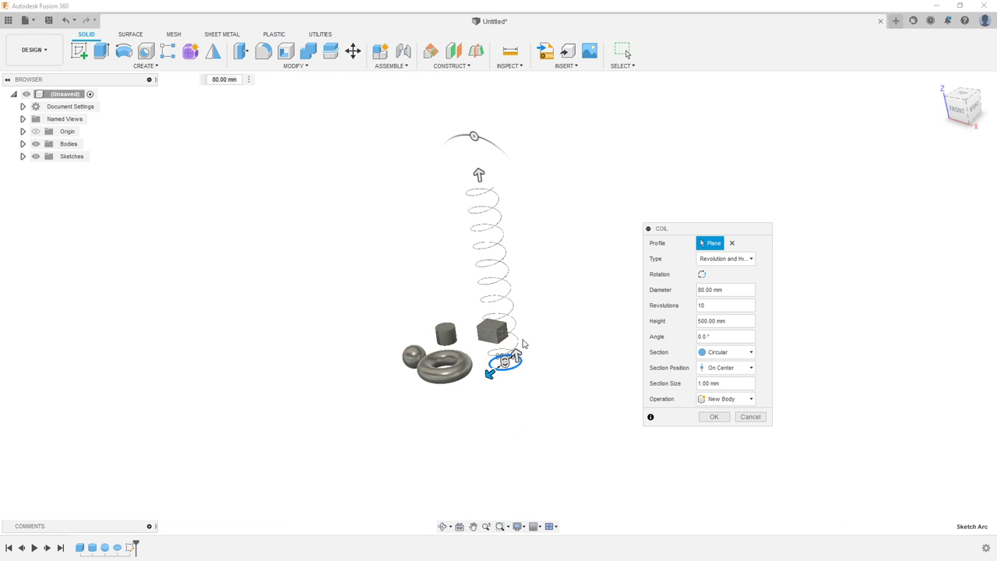
{"action": "left_click", "coordinate": [699, 383]}
{"action": "type", "text": "10"}
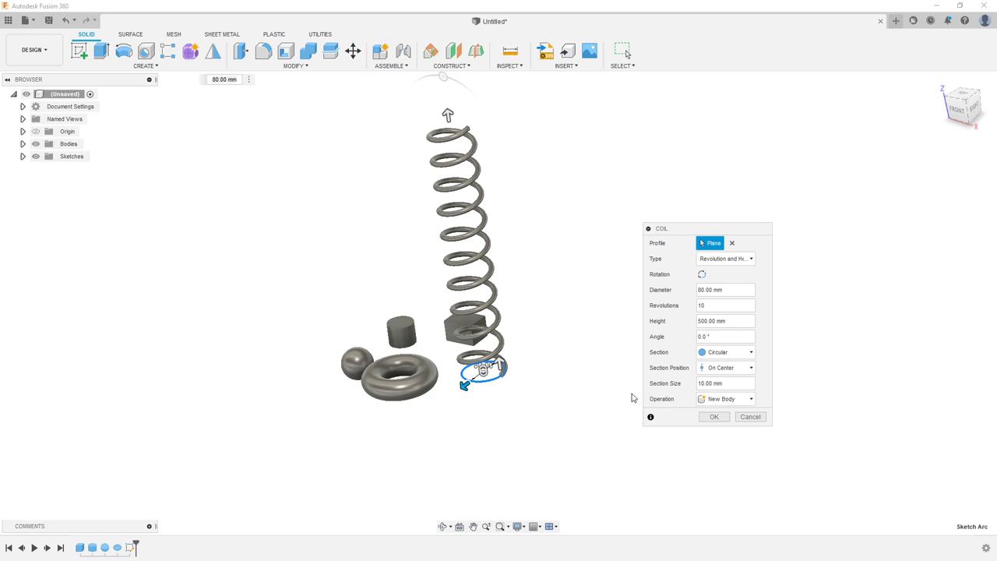
{"action": "mouse_move", "coordinate": [590, 296]}
{"action": "middle_mouse_down", "text": "shift"}
{"action": "mouse_move", "coordinate": [599, 257]}
{"action": "mouse_move", "coordinate": [591, 273]}
{"action": "middle_mouse_up", "text": "shift"}
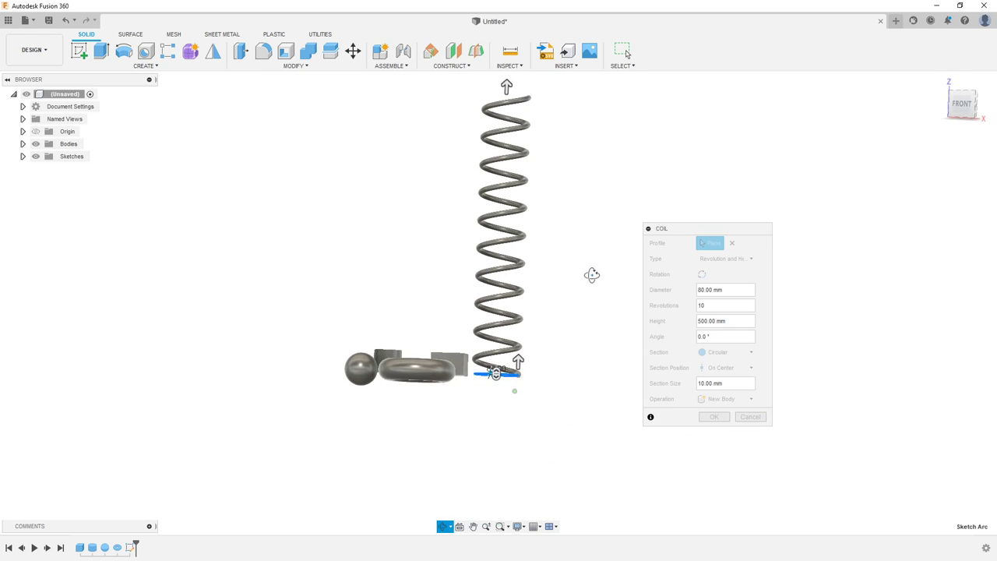
{"action": "left_click", "coordinate": [704, 320]}
{"action": "type", "text": "4"}
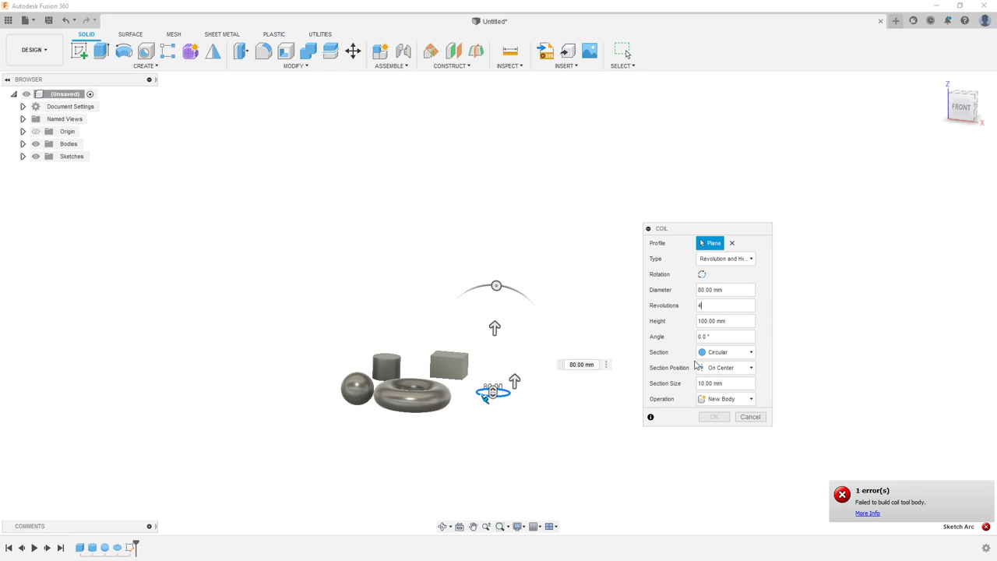
Make the coil 40 mm in diameter with reversed winding, zooming in on the preview
{"action": "mouse_move", "coordinate": [577, 405]}
{"action": "middle_mouse_down", "text": "shift"}
{"action": "mouse_move", "coordinate": [526, 413]}
{"action": "mouse_move", "coordinate": [633, 322]}
{"action": "mouse_move", "coordinate": [633, 352]}
{"action": "middle_mouse_up", "text": "shift"}
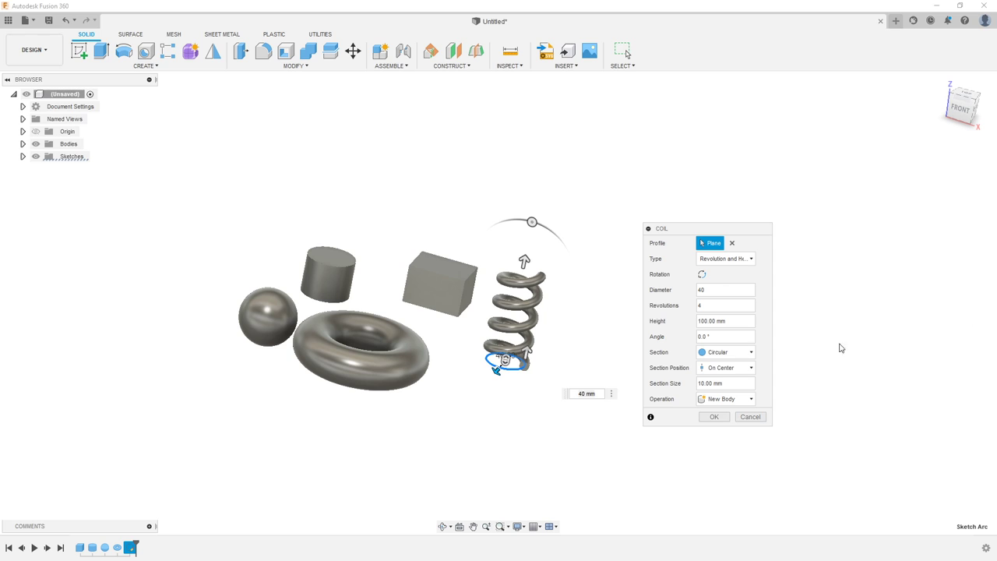
{"action": "middle_click_drag", "start_coordinate": [572, 322], "coordinate": [574, 329], "text": "shift"}
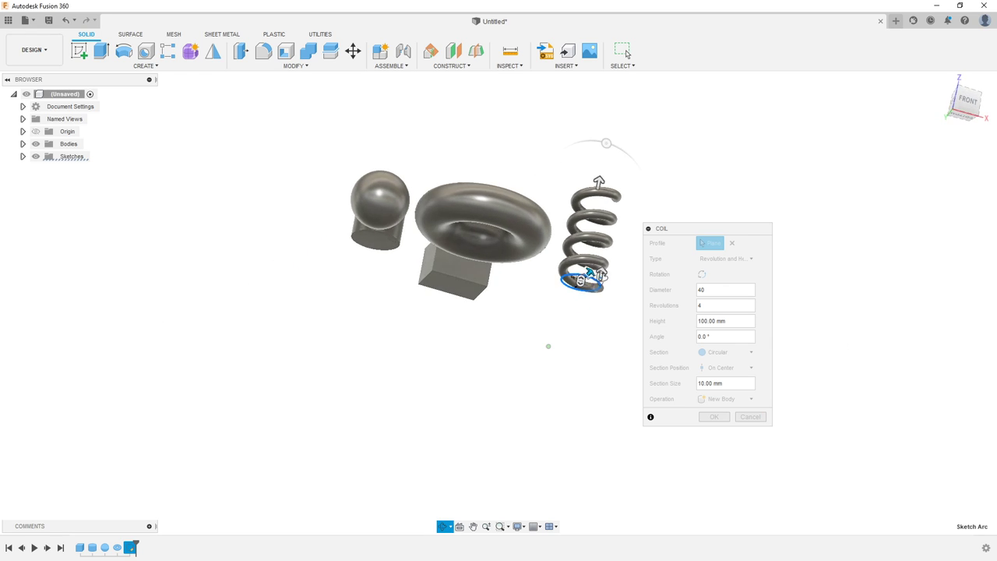
{"action": "left_click", "coordinate": [730, 289]}
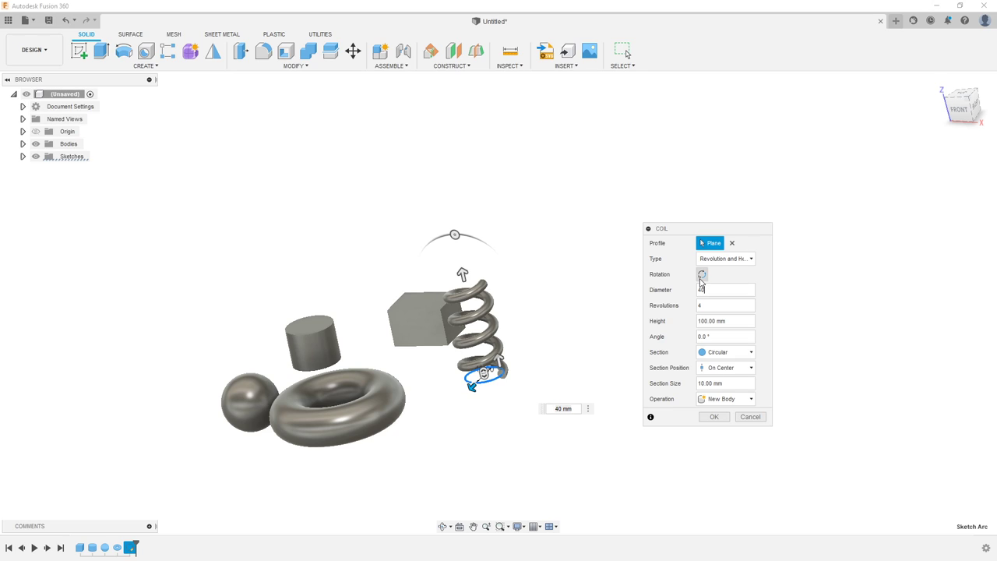
{"action": "left_click", "coordinate": [701, 277]}
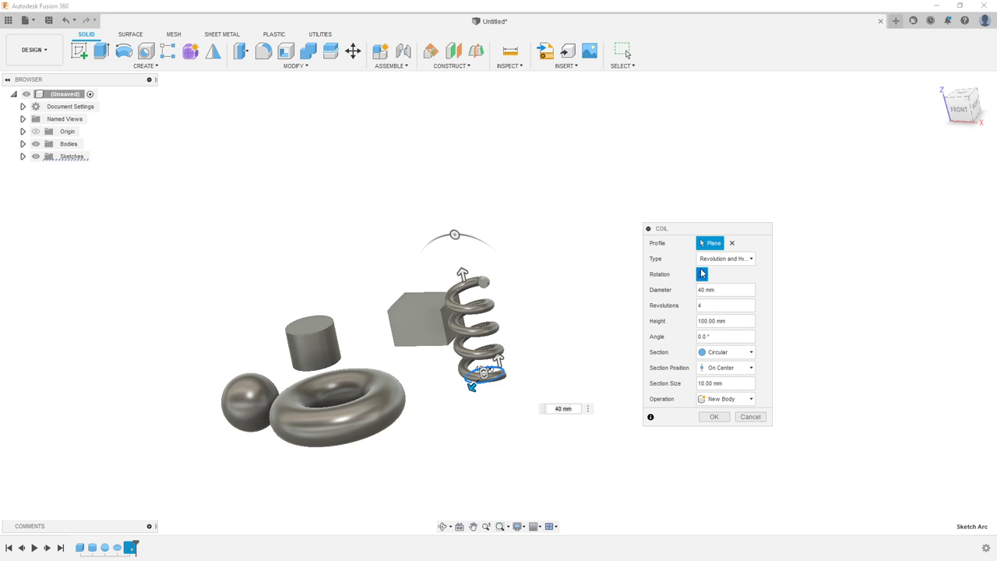
{"action": "scroll", "coordinate": [600, 316], "scroll_direction": "up", "scroll_amount": 2}
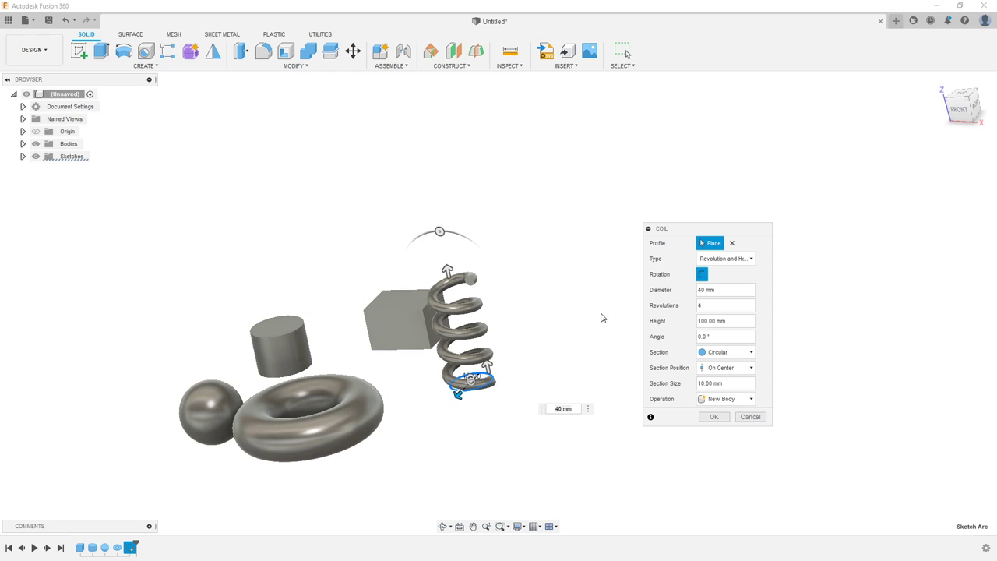
{"action": "scroll", "coordinate": [601, 317], "scroll_direction": "up", "scroll_amount": 2}
{"action": "scroll", "coordinate": [603, 313], "scroll_direction": "up", "scroll_amount": 2}
{"action": "scroll", "coordinate": [607, 310], "scroll_direction": "up", "scroll_amount": 1}
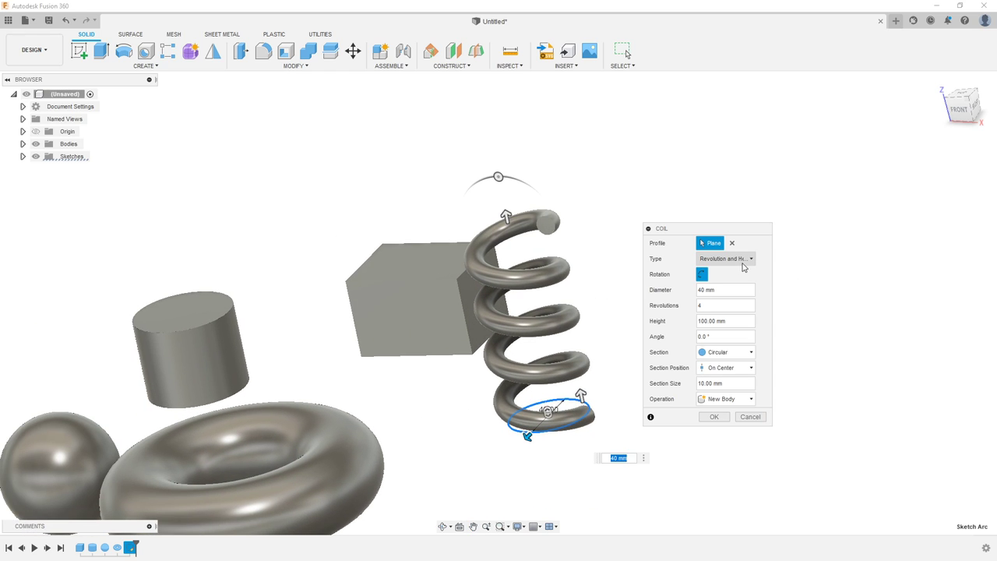
Switch the coil type to Revolution and Pitch and enter a 20 mm pitch
{"action": "left_click", "coordinate": [747, 260]}
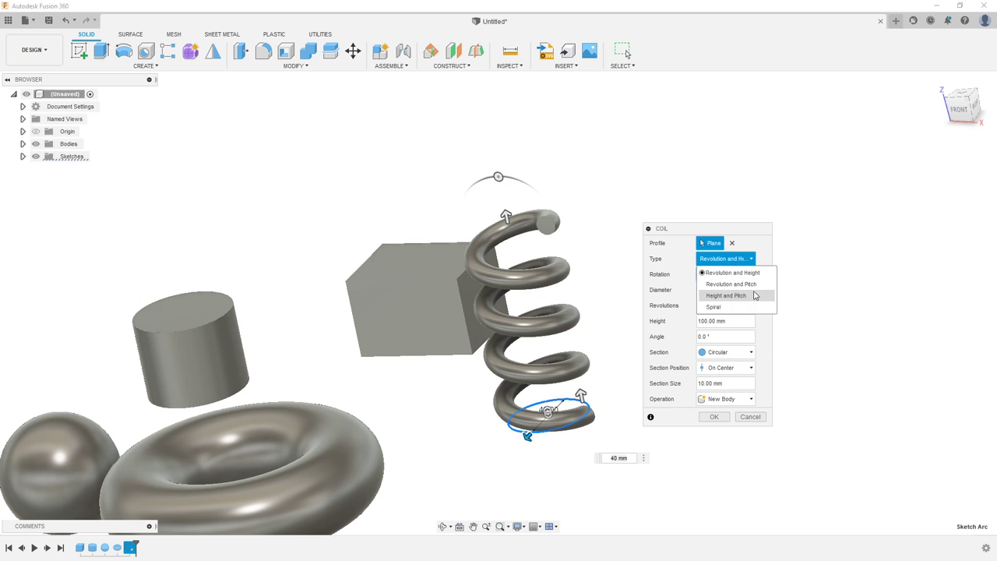
{"action": "key", "text": "Up"}
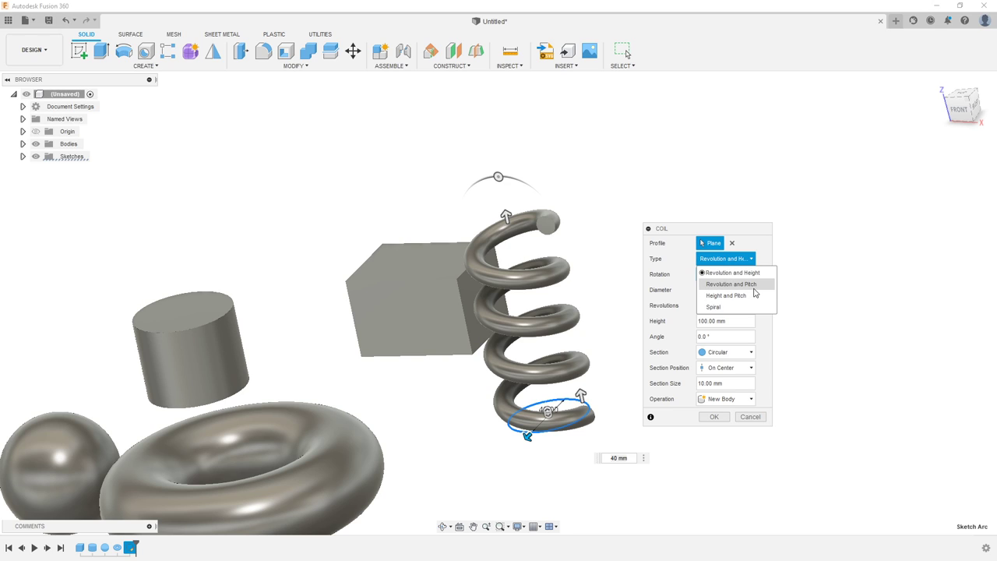
{"action": "key", "text": "Return"}
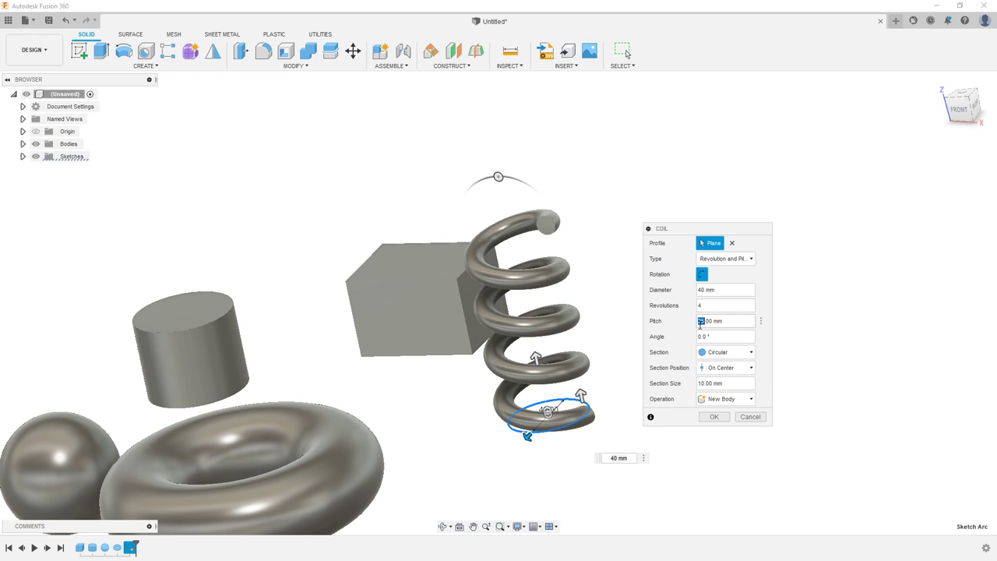
{"action": "type", "text": "20"}
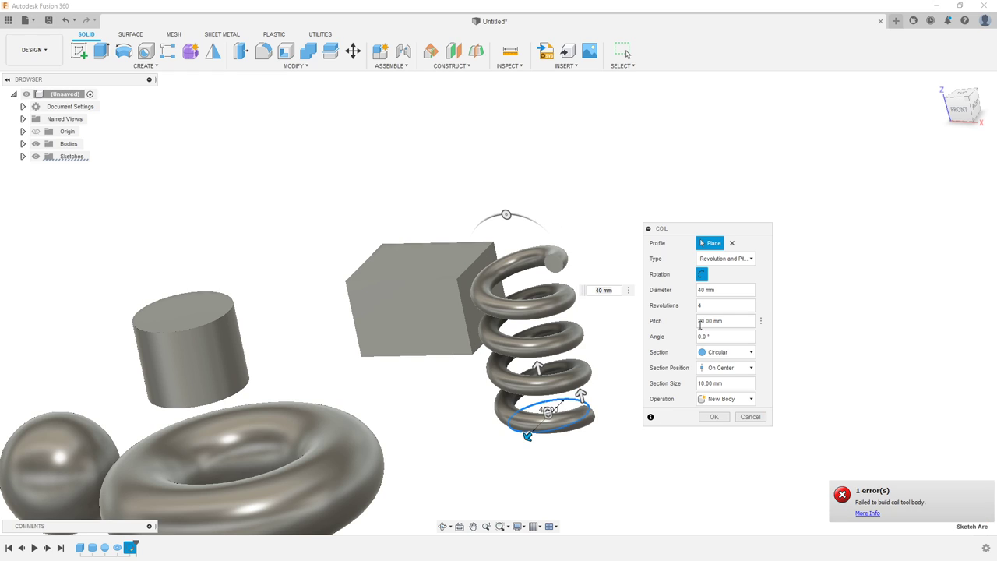
{"action": "middle_click_drag", "start_coordinate": [599, 349], "coordinate": [645, 352], "text": "shift"}
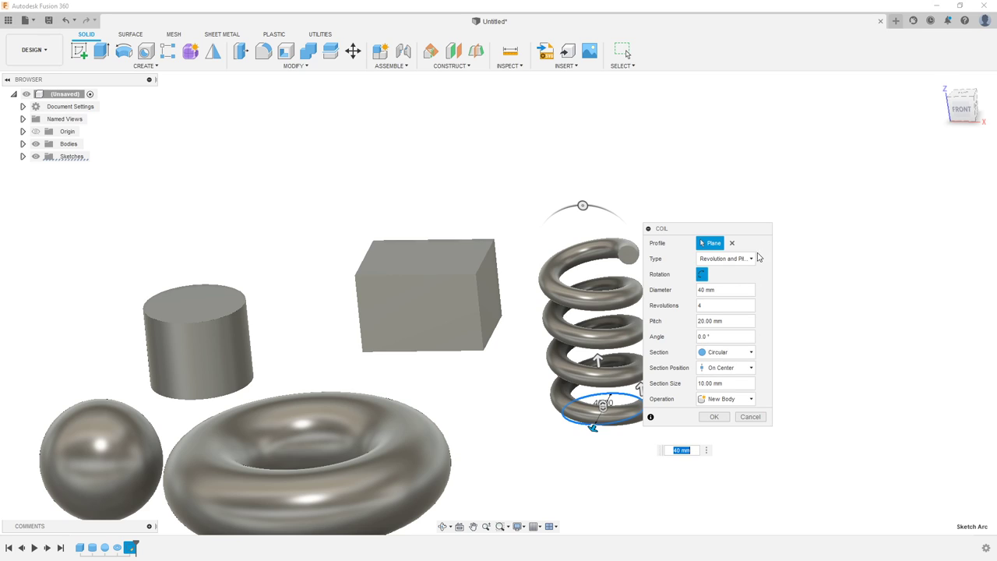
{"action": "left_click", "coordinate": [750, 259]}
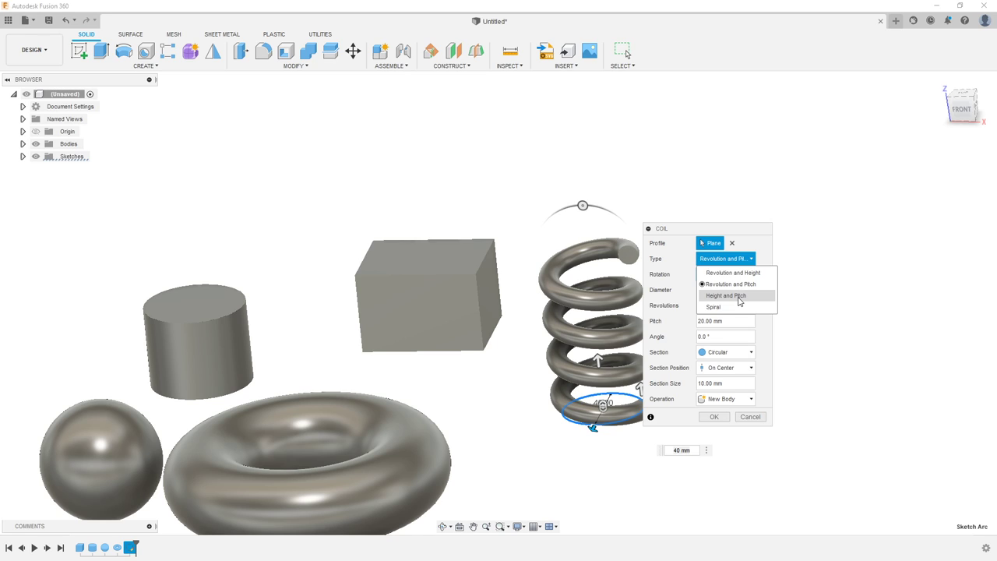
Switch the coil to the Height and Pitch type with a 120 mm height
{"action": "left_click", "coordinate": [739, 296]}
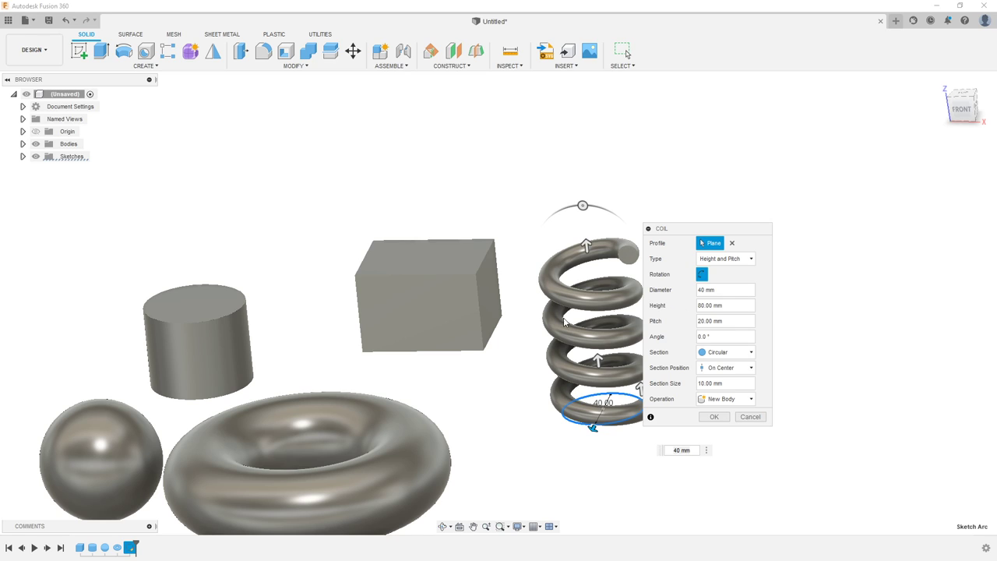
{"action": "middle_click_drag", "start_coordinate": [524, 341], "coordinate": [460, 340]}
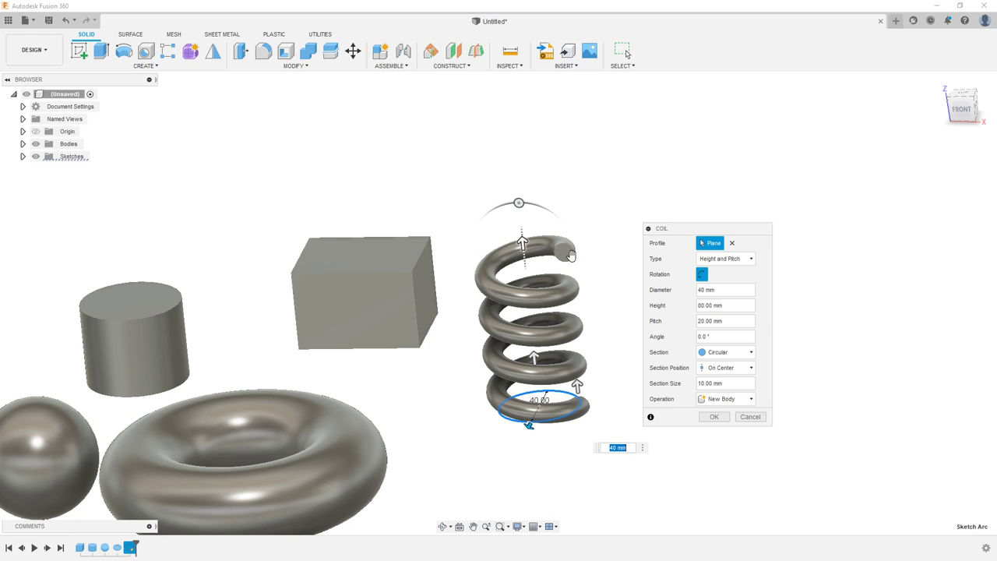
{"action": "mouse_move", "coordinate": [725, 305]}
{"action": "left_click", "coordinate": [702, 306]}
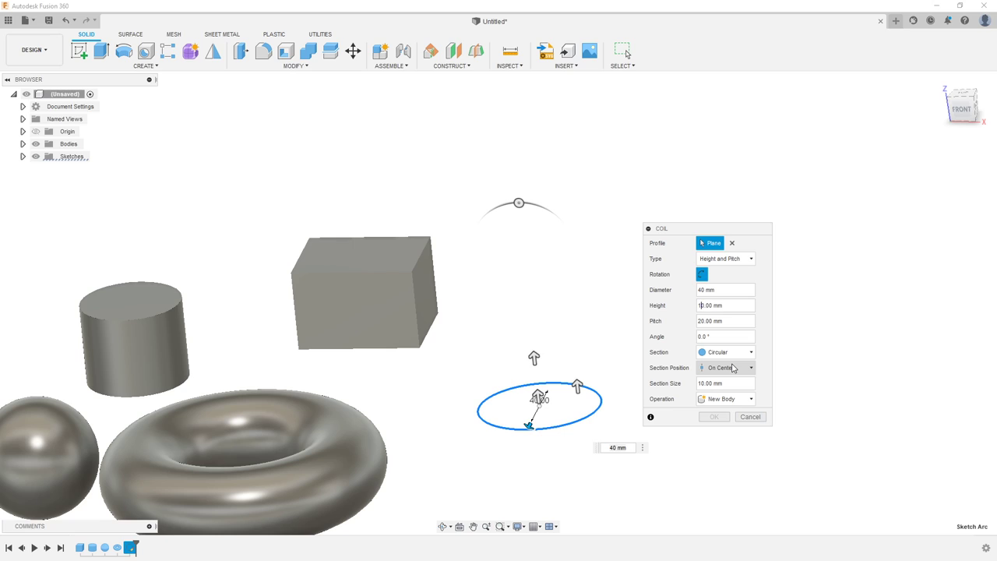
{"action": "type", "text": "120"}
{"action": "key", "text": "Return"}
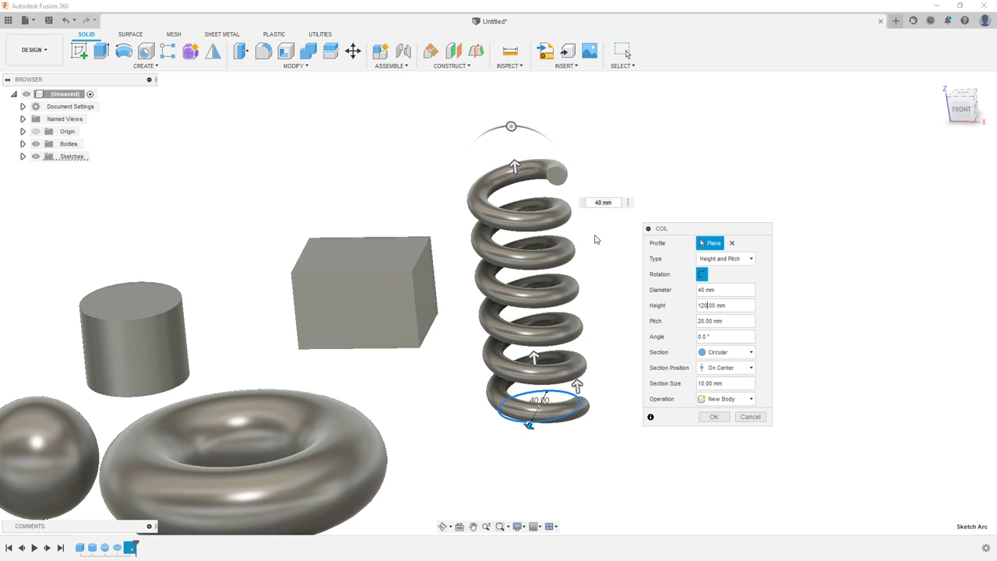
{"action": "mouse_move", "coordinate": [590, 236]}
{"action": "middle_mouse_down", "text": "shift"}
{"action": "mouse_move", "coordinate": [581, 262]}
{"action": "mouse_move", "coordinate": [592, 164]}
{"action": "mouse_move", "coordinate": [563, 275]}
{"action": "mouse_move", "coordinate": [582, 242]}
{"action": "mouse_move", "coordinate": [592, 281]}
{"action": "middle_mouse_up", "text": "shift"}
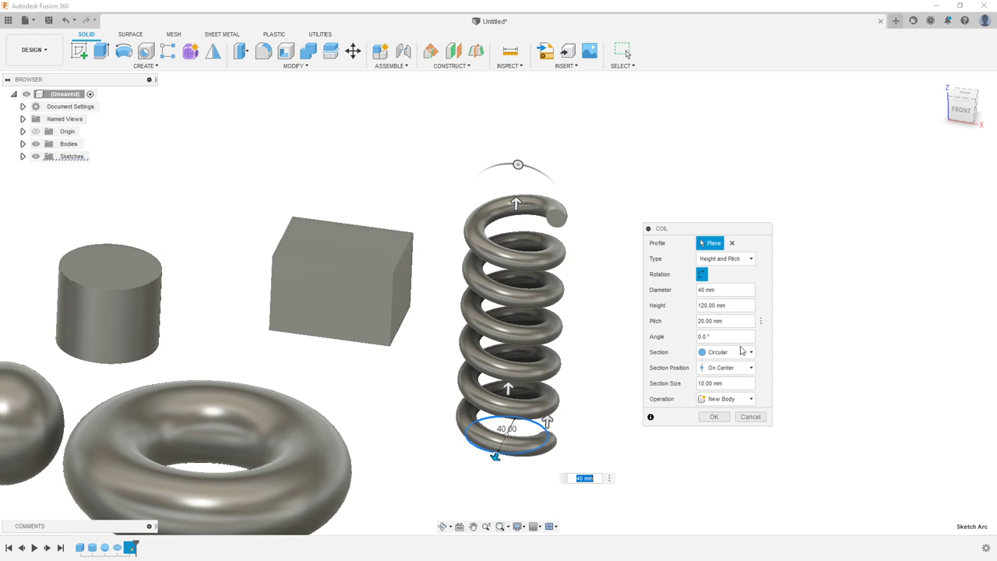
Set the coil pitch to 34 mm, keep the Circular section, and inspect the result
{"action": "double_click", "coordinate": [701, 320]}
{"action": "type", "text": "15"}
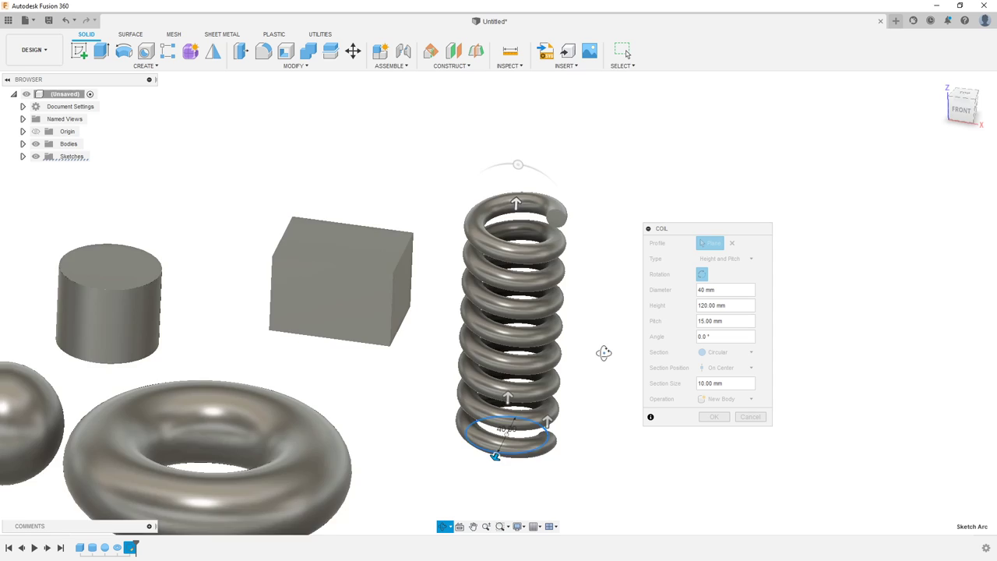
{"action": "mouse_move", "coordinate": [603, 350]}
{"action": "middle_mouse_down", "text": "shift"}
{"action": "mouse_move", "coordinate": [583, 366]}
{"action": "mouse_move", "coordinate": [602, 347]}
{"action": "mouse_move", "coordinate": [592, 385]}
{"action": "mouse_move", "coordinate": [615, 358]}
{"action": "middle_mouse_up", "text": "shift"}
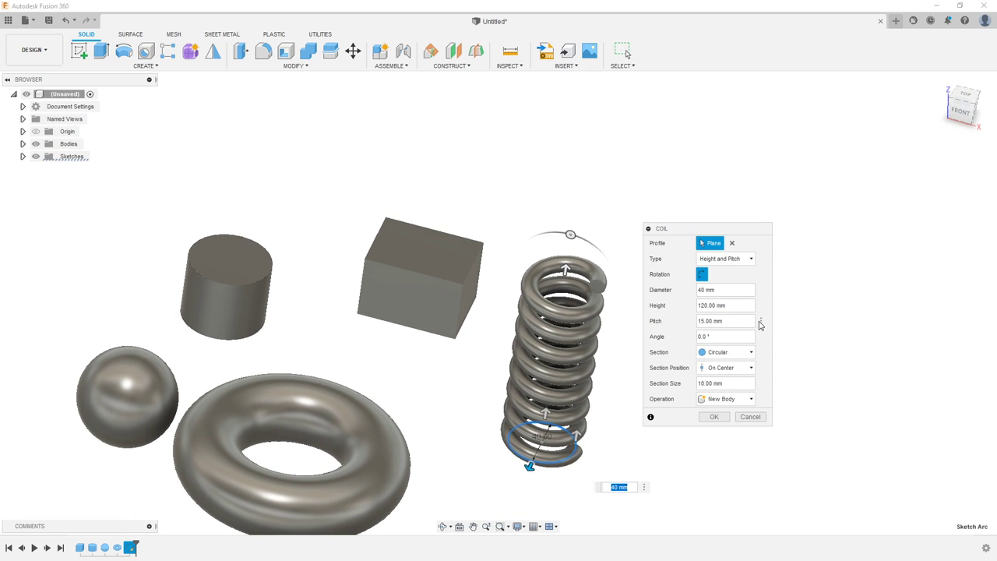
{"action": "middle_click_drag", "start_coordinate": [883, 282], "coordinate": [899, 258]}
{"action": "left_click", "coordinate": [733, 353]}
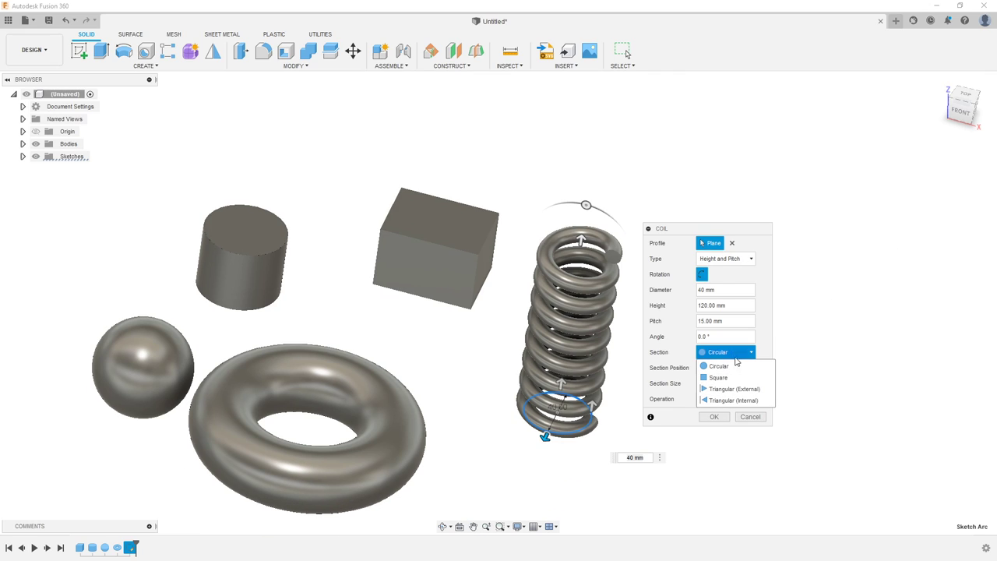
{"action": "left_click", "coordinate": [702, 306]}
{"action": "type", "text": "34"}
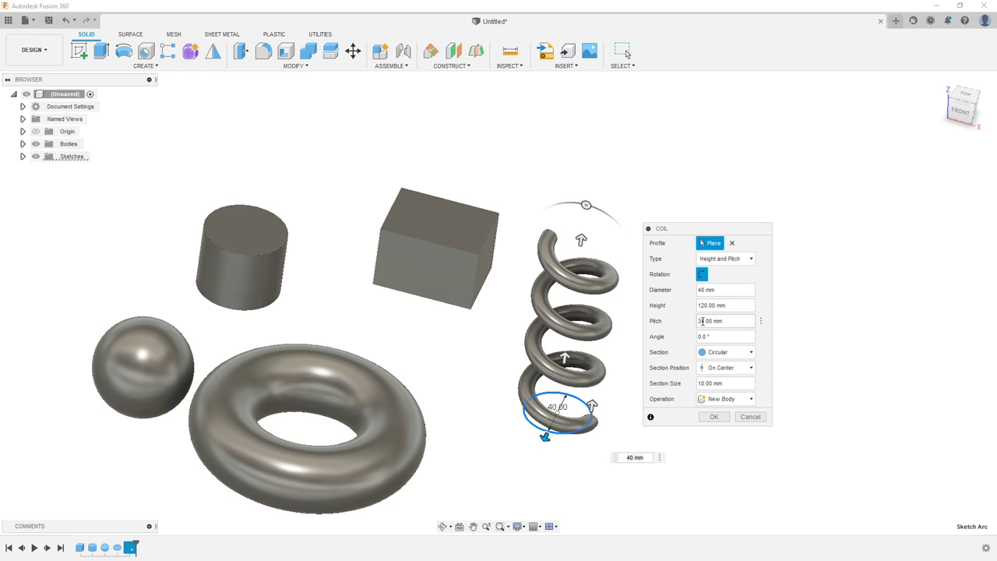
{"action": "mouse_move", "coordinate": [623, 311]}
{"action": "middle_mouse_down", "text": "shift"}
{"action": "mouse_move", "coordinate": [612, 309]}
{"action": "mouse_move", "coordinate": [585, 340]}
{"action": "middle_mouse_up", "text": "shift"}
{"action": "scroll", "coordinate": [545, 347], "scroll_direction": "up", "scroll_amount": 3}
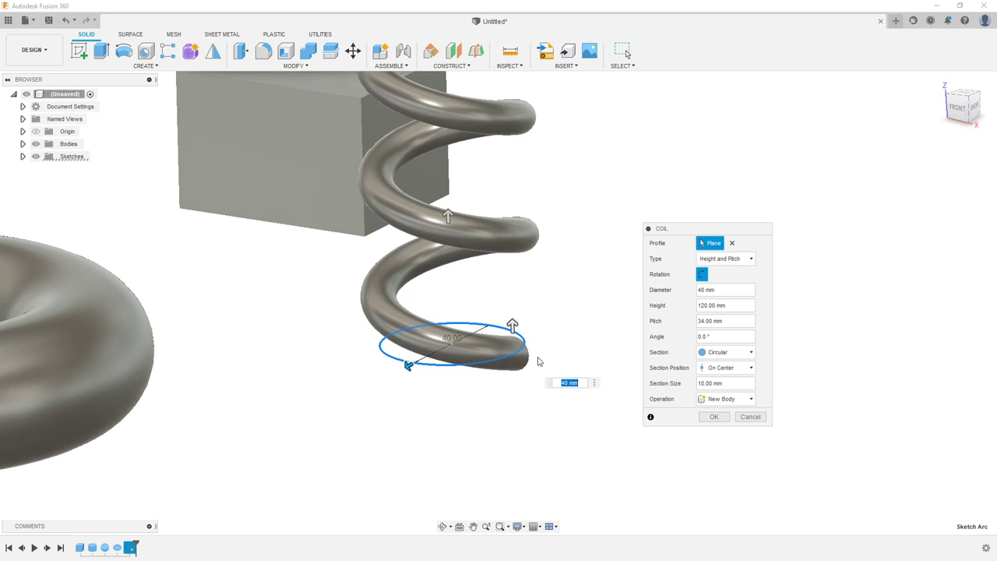
{"action": "scroll", "coordinate": [545, 347], "scroll_direction": "up", "scroll_amount": 3}
{"action": "scroll", "coordinate": [545, 347], "scroll_direction": "up", "scroll_amount": 3}
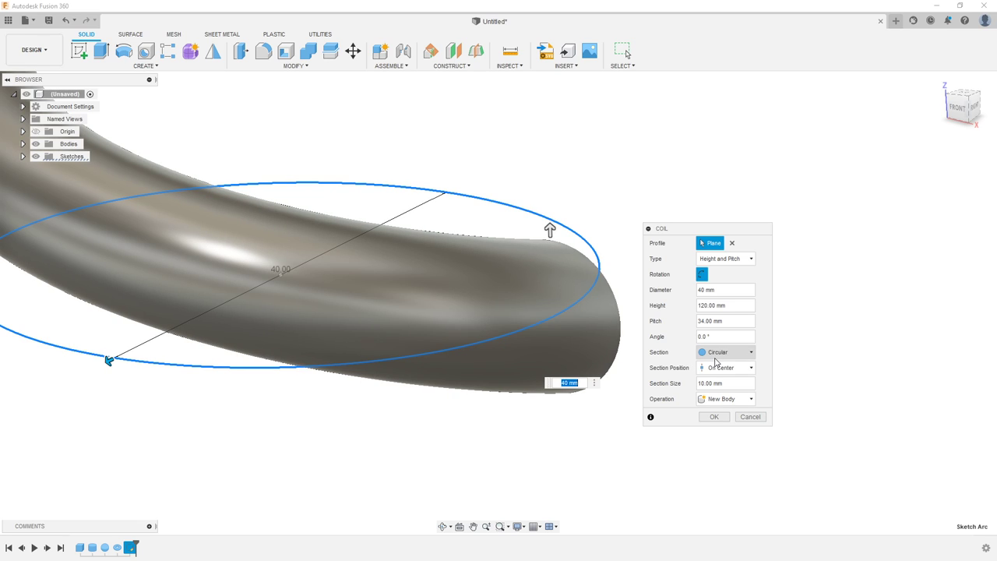
{"action": "scroll", "coordinate": [577, 340], "scroll_direction": "down", "scroll_amount": 3}
{"action": "scroll", "coordinate": [576, 340], "scroll_direction": "down", "scroll_amount": 3}
{"action": "scroll", "coordinate": [596, 338], "scroll_direction": "down", "scroll_amount": 3}
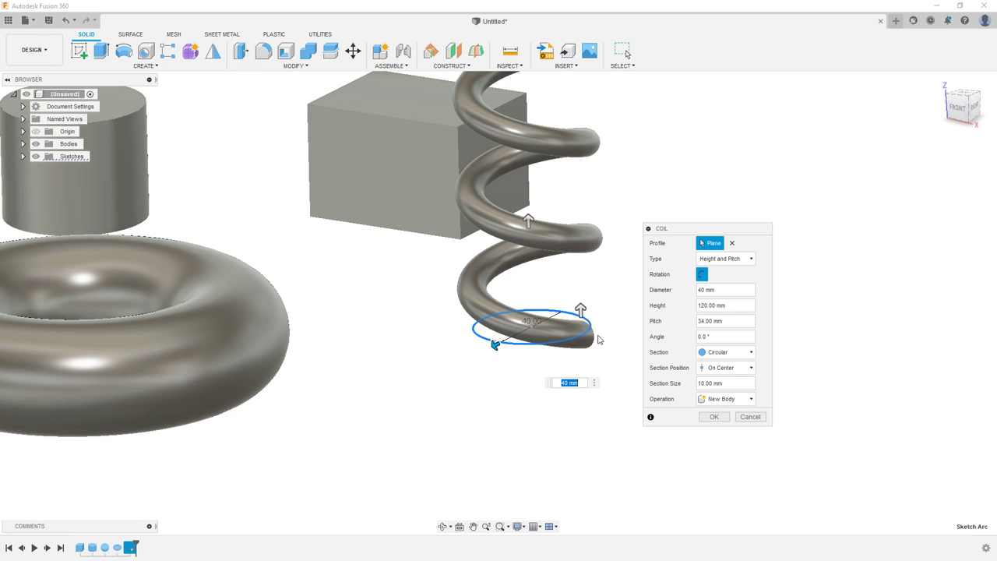
{"action": "scroll", "coordinate": [607, 340], "scroll_direction": "down", "scroll_amount": 2}
Change the coil section to Square and view it upright beside the other shapes
{"action": "left_click", "coordinate": [722, 352]}
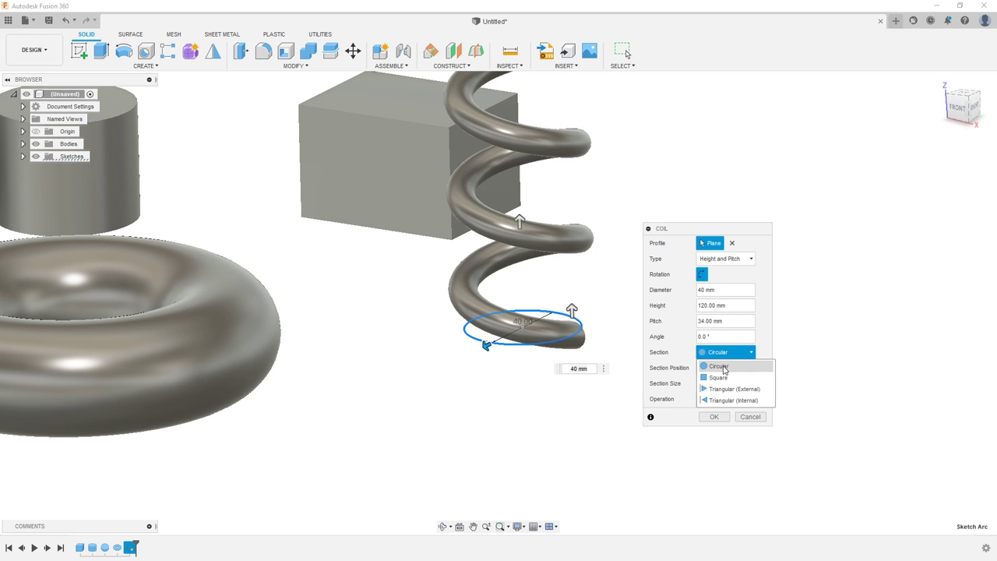
{"action": "left_click", "coordinate": [723, 378]}
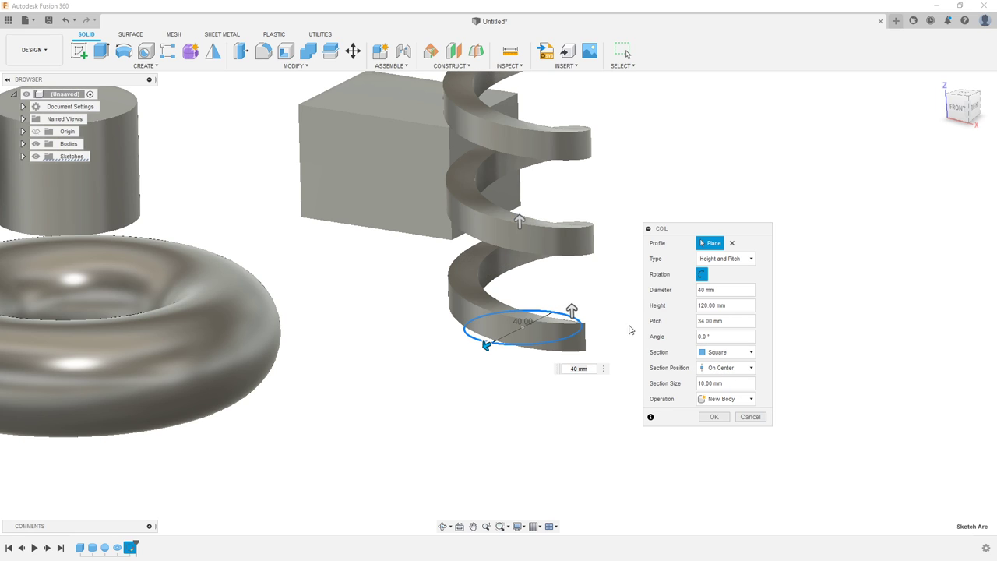
{"action": "scroll", "coordinate": [621, 304], "scroll_direction": "down", "scroll_amount": 2}
{"action": "middle_click_drag", "start_coordinate": [612, 305], "coordinate": [438, 121], "text": "shift"}
{"action": "mouse_move", "coordinate": [520, 318]}
{"action": "middle_mouse_down", "text": "shift"}
{"action": "mouse_move", "coordinate": [570, 305]}
{"action": "mouse_move", "coordinate": [553, 356]}
{"action": "mouse_move", "coordinate": [576, 350]}
{"action": "middle_mouse_up", "text": "shift"}
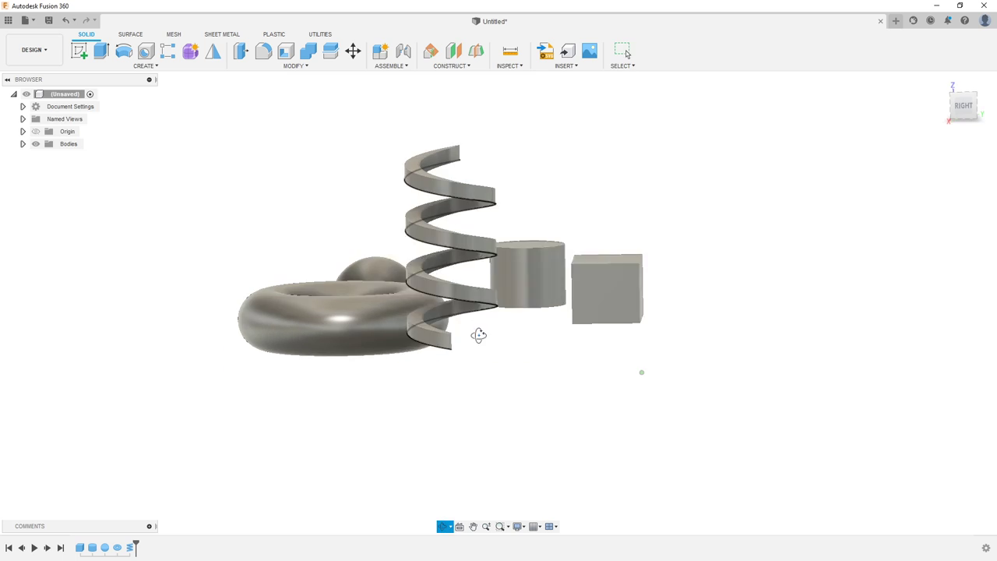
Reopen the coil feature and try Triangular (External) and Triangular (Internal) sections
{"action": "double_click", "coordinate": [129, 547]}
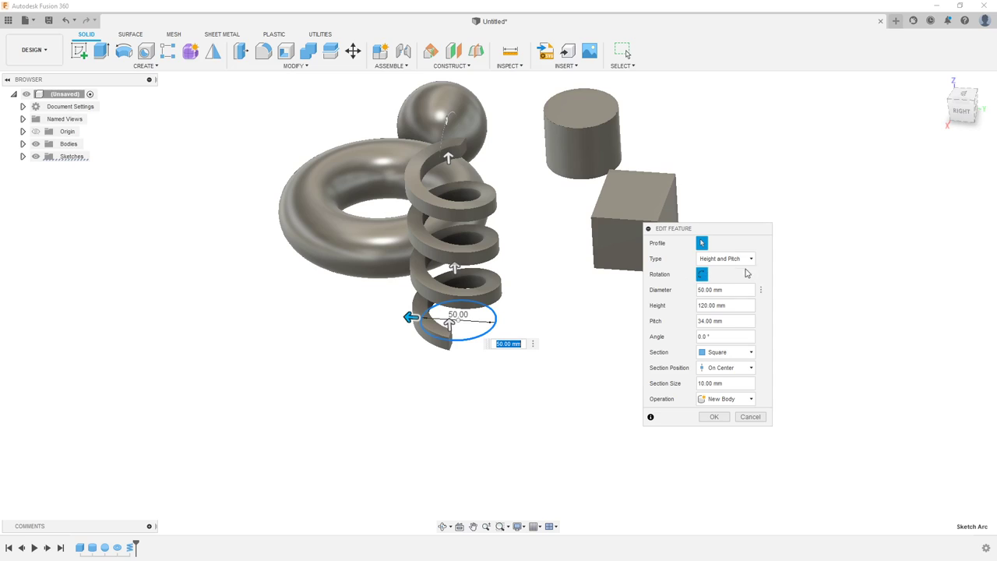
{"action": "left_click", "coordinate": [728, 352]}
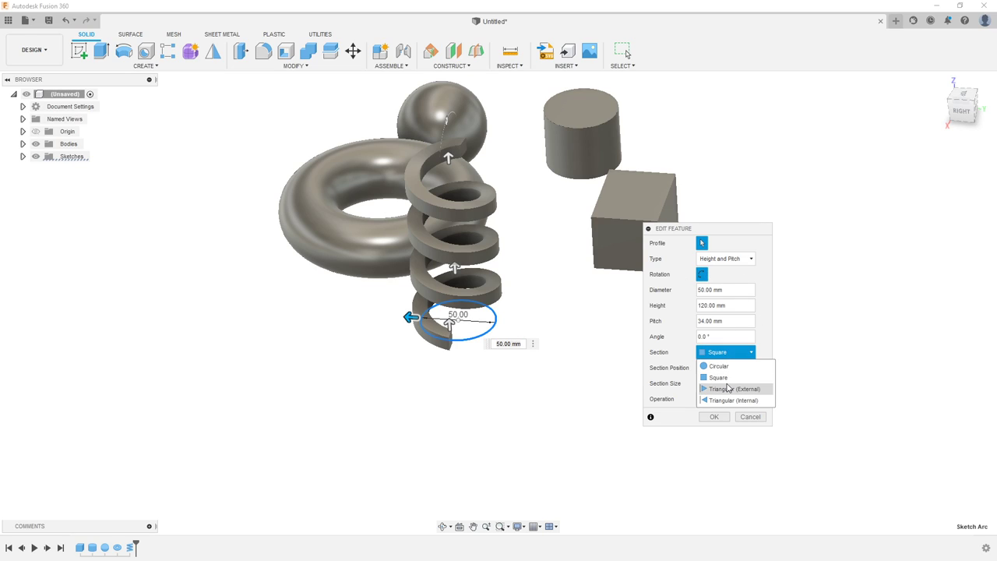
{"action": "left_click", "coordinate": [728, 388]}
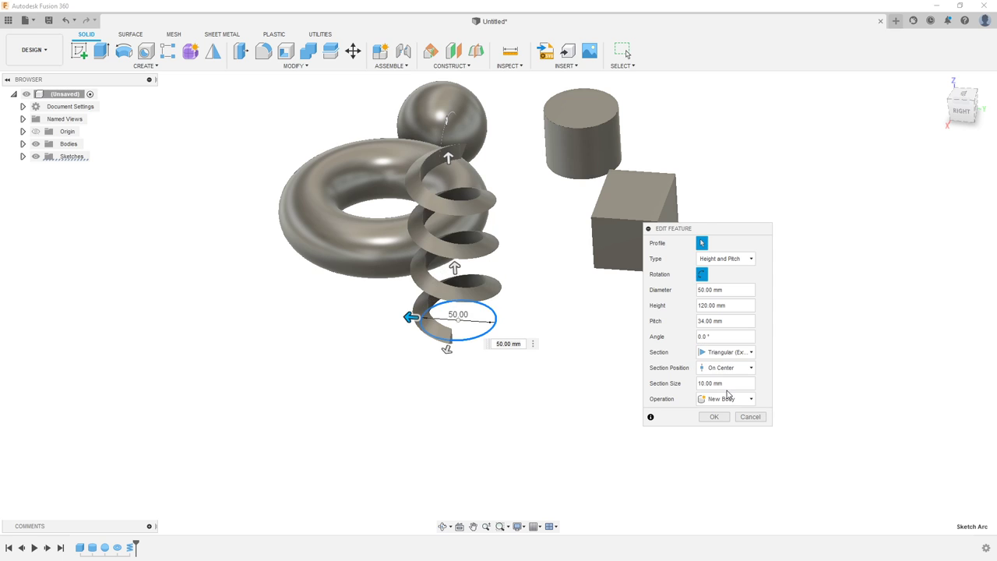
{"action": "middle_click_drag", "start_coordinate": [611, 338], "coordinate": [496, 309], "text": "shift"}
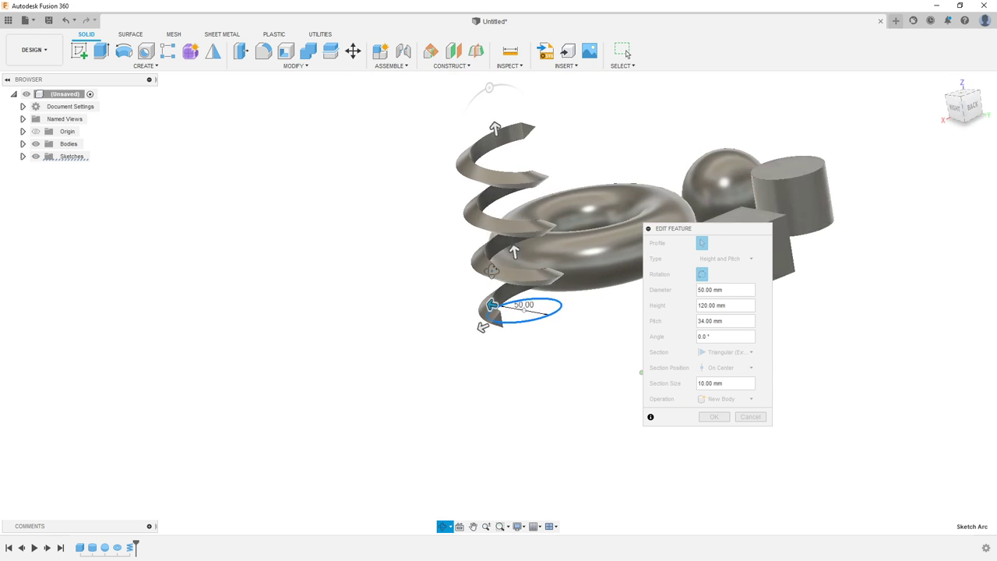
{"action": "scroll", "coordinate": [496, 310], "scroll_direction": "up", "scroll_amount": 5}
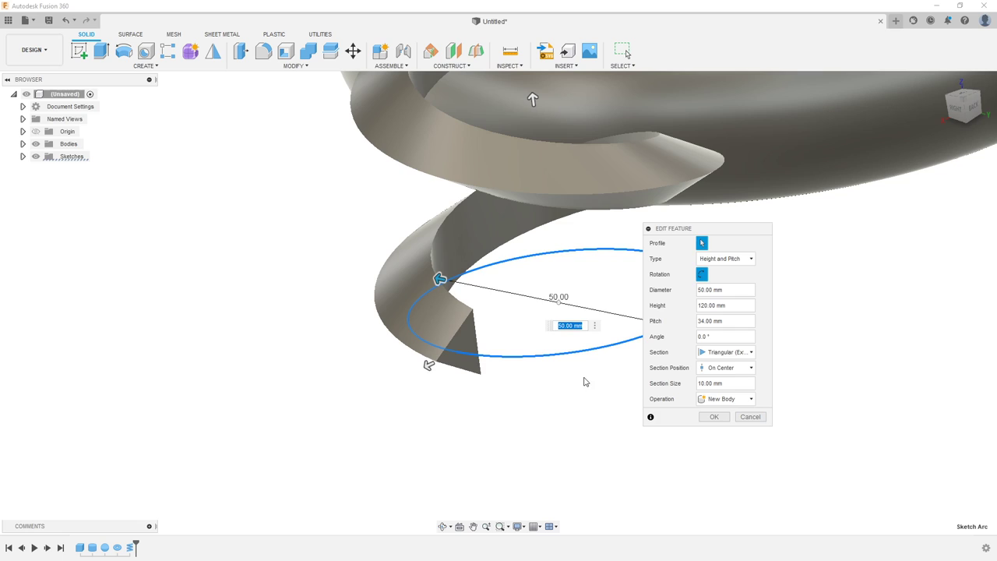
{"action": "middle_click_drag", "start_coordinate": [623, 352], "coordinate": [537, 381], "text": "shift"}
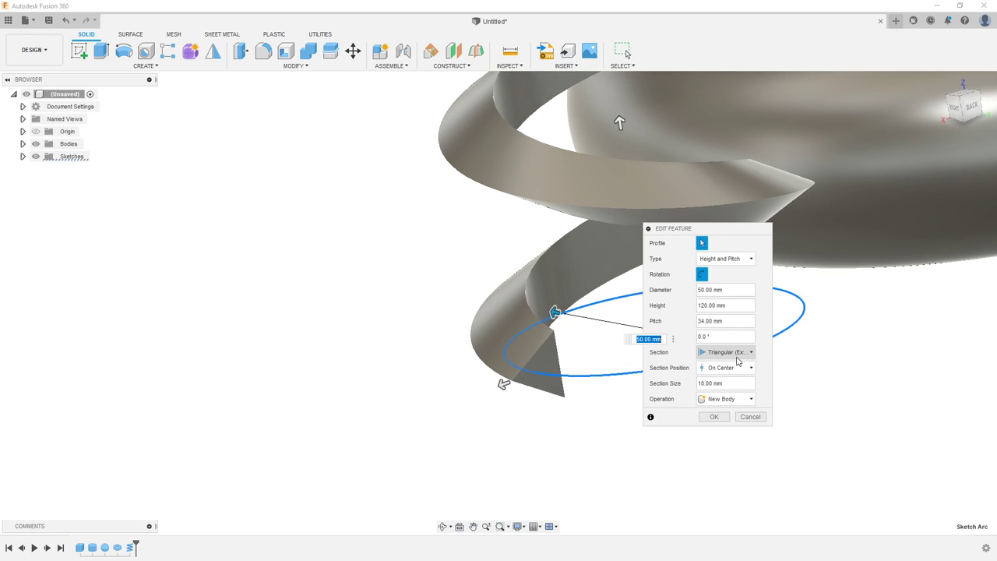
{"action": "left_click", "coordinate": [739, 354]}
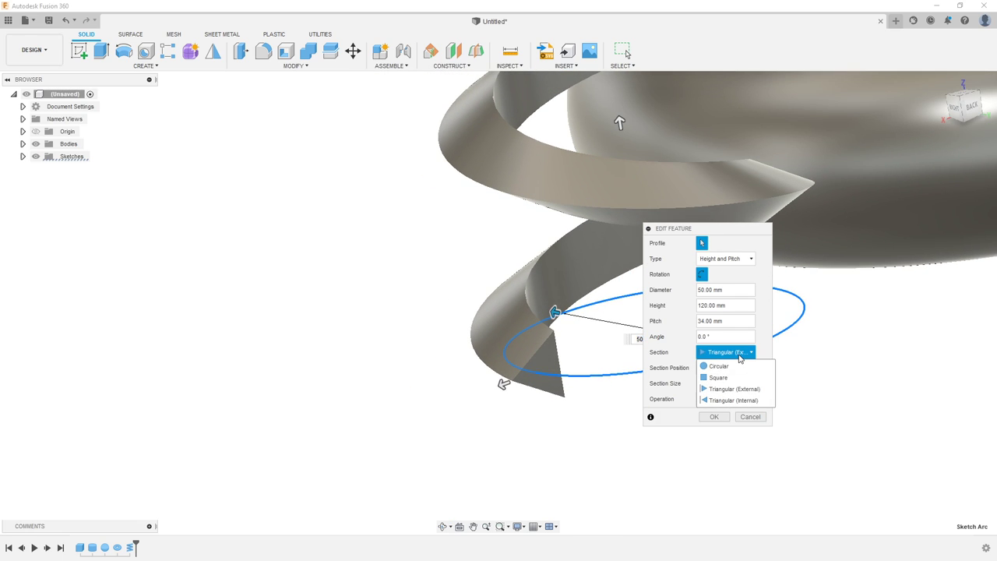
{"action": "left_click", "coordinate": [732, 400]}
{"action": "scroll", "coordinate": [596, 216], "scroll_direction": "down", "scroll_amount": 3}
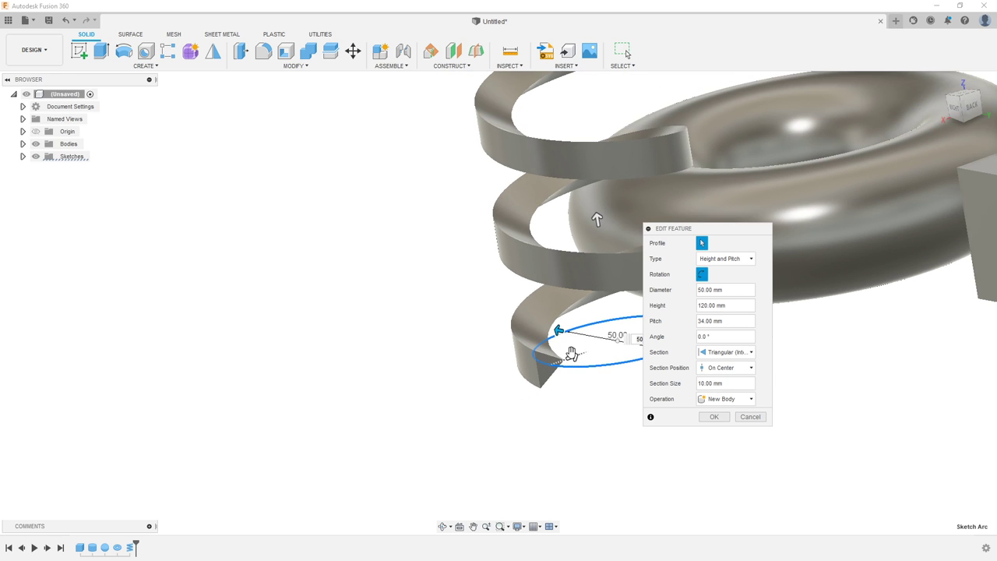
{"action": "mouse_move", "coordinate": [597, 215]}
{"action": "middle_mouse_down", "text": "shift"}
{"action": "mouse_move", "coordinate": [554, 351]}
{"action": "mouse_move", "coordinate": [494, 336]}
{"action": "middle_mouse_up", "text": "shift"}
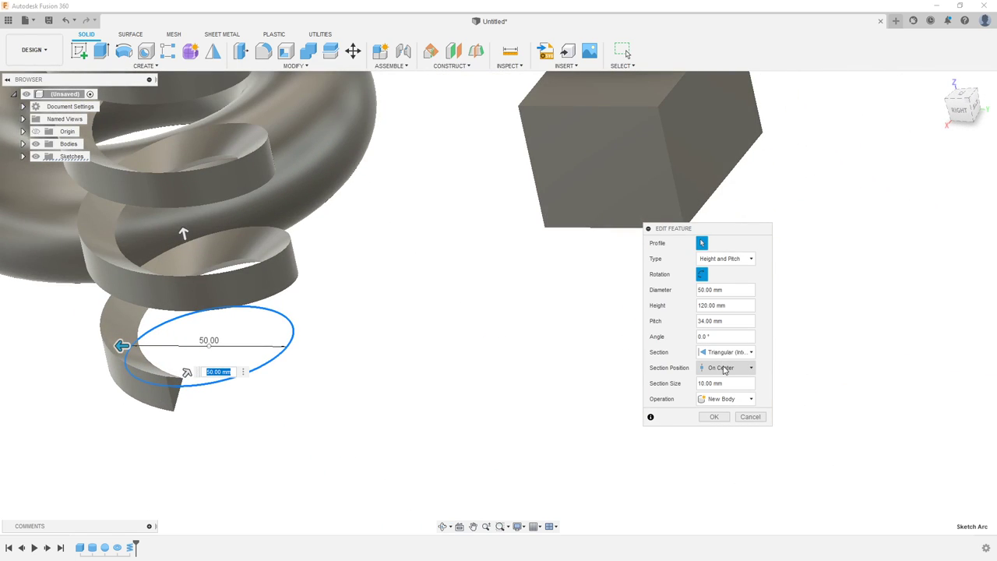
Go back to a Triangular (External) section and position it Inside the helix
{"action": "left_click", "coordinate": [723, 368]}
{"action": "left_click", "coordinate": [724, 352]}
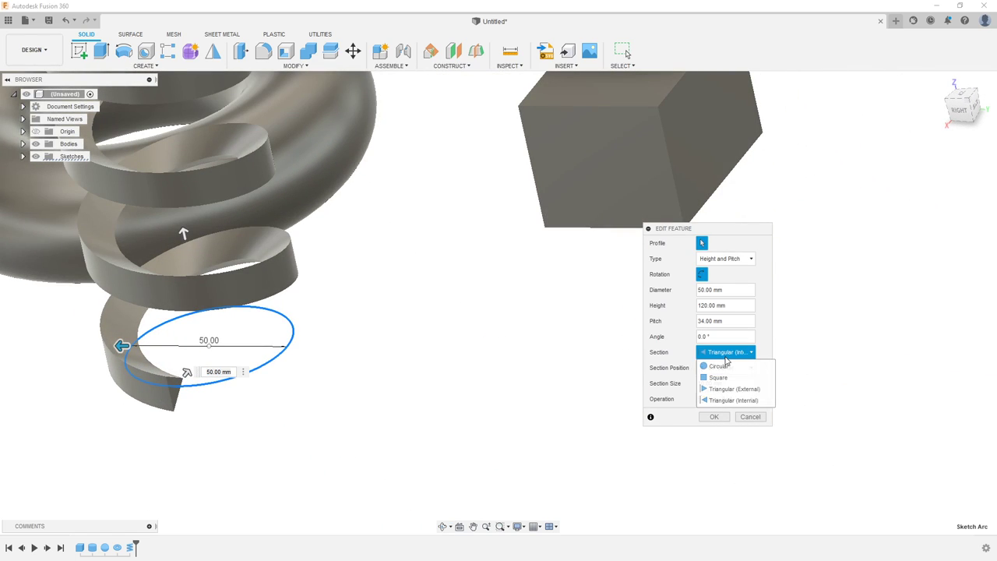
{"action": "left_click", "coordinate": [729, 389]}
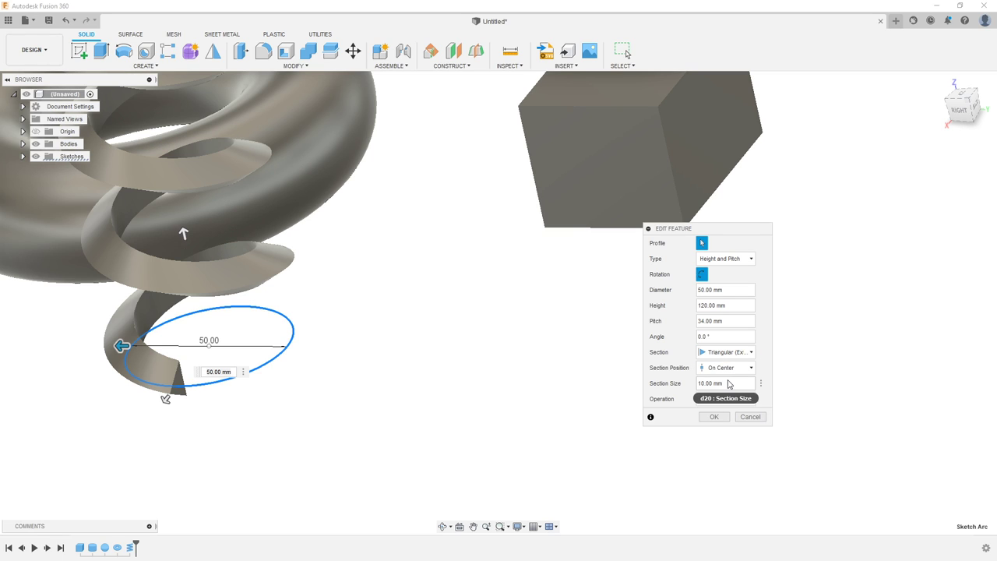
{"action": "left_click", "coordinate": [724, 368]}
{"action": "left_click", "coordinate": [719, 382]}
{"action": "scroll", "coordinate": [459, 347], "scroll_direction": "down", "scroll_amount": 5}
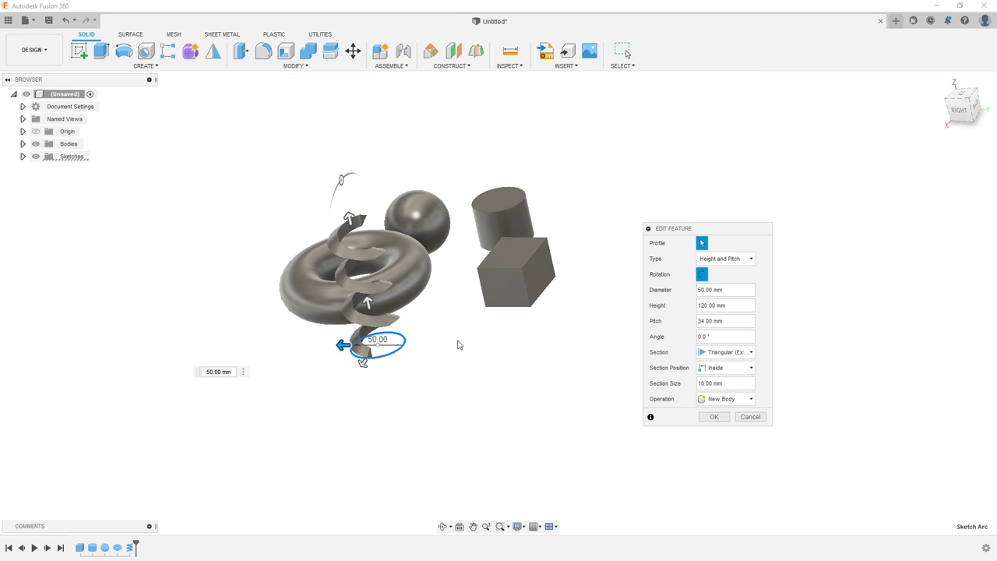
{"action": "mouse_move", "coordinate": [459, 348]}
{"action": "middle_mouse_down", "text": "shift"}
{"action": "mouse_move", "coordinate": [514, 310]}
{"action": "mouse_move", "coordinate": [560, 324]}
{"action": "mouse_move", "coordinate": [541, 332]}
{"action": "mouse_move", "coordinate": [548, 287]}
{"action": "middle_mouse_up", "text": "shift"}
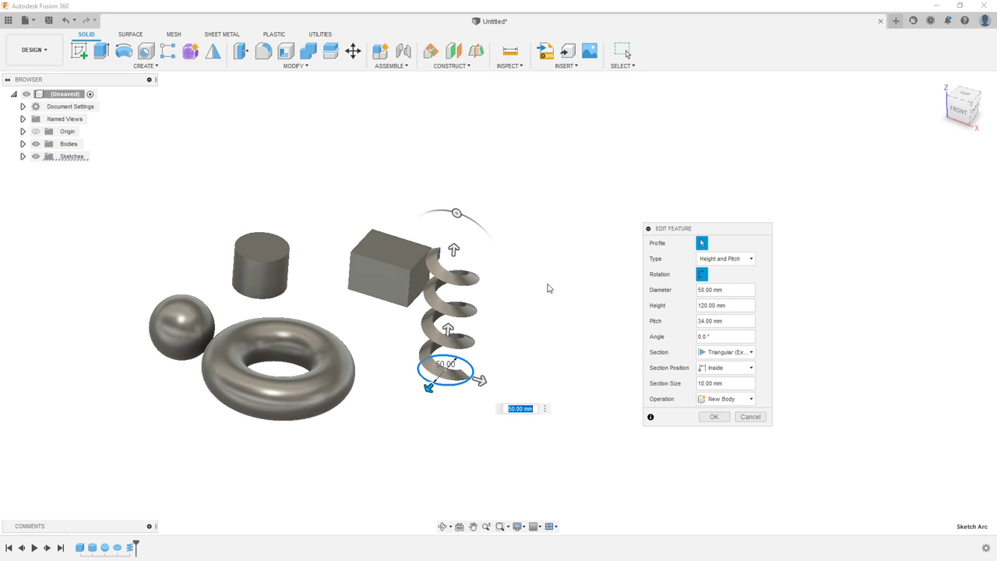
{"action": "scroll", "coordinate": [548, 287], "scroll_direction": "up", "scroll_amount": 3}
Try the On Center section position, then settle on Outside
{"action": "left_click", "coordinate": [717, 368]}
{"action": "left_click", "coordinate": [721, 393]}
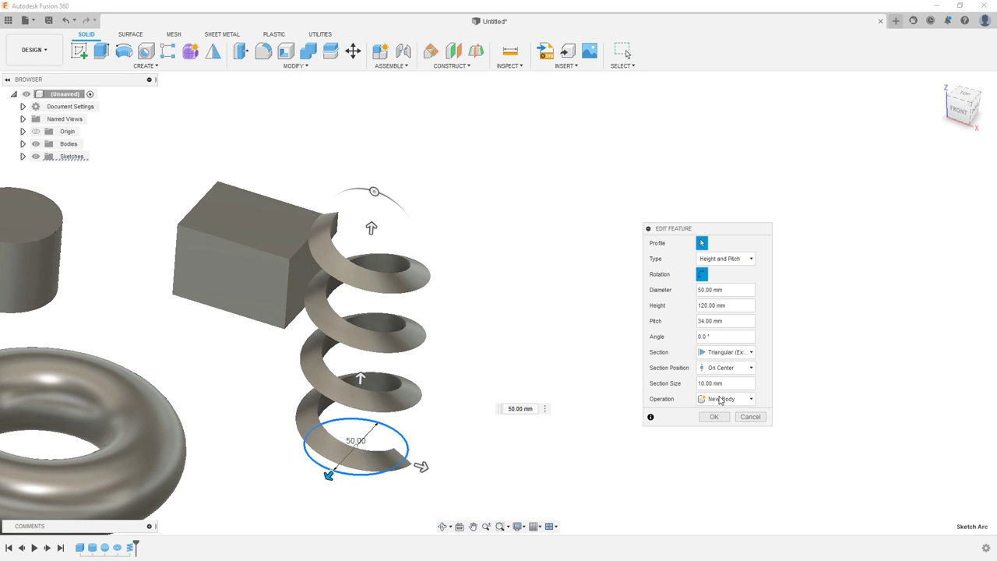
{"action": "middle_click_drag", "start_coordinate": [556, 355], "coordinate": [564, 343], "text": "shift"}
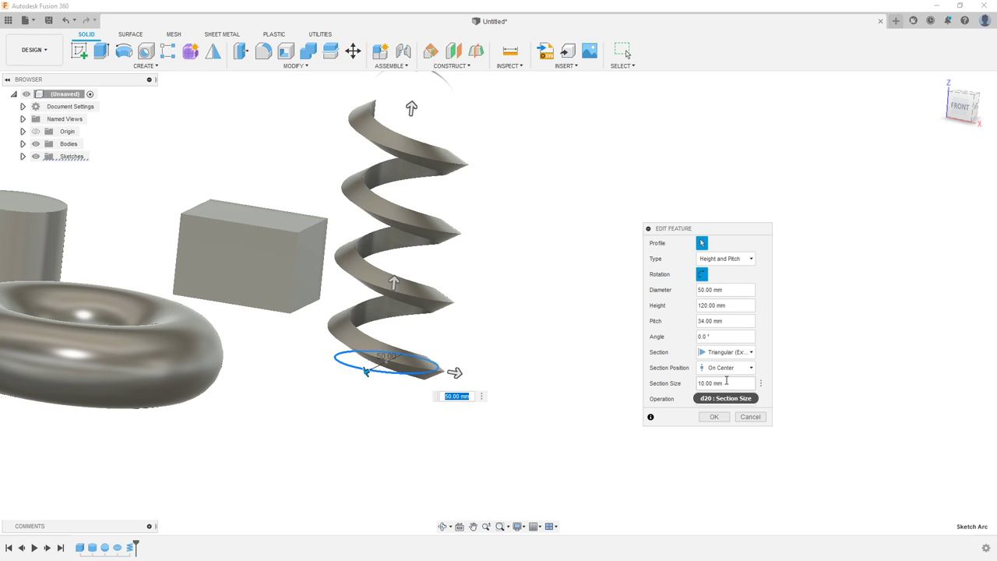
{"action": "left_click", "coordinate": [724, 368]}
{"action": "left_click", "coordinate": [723, 404]}
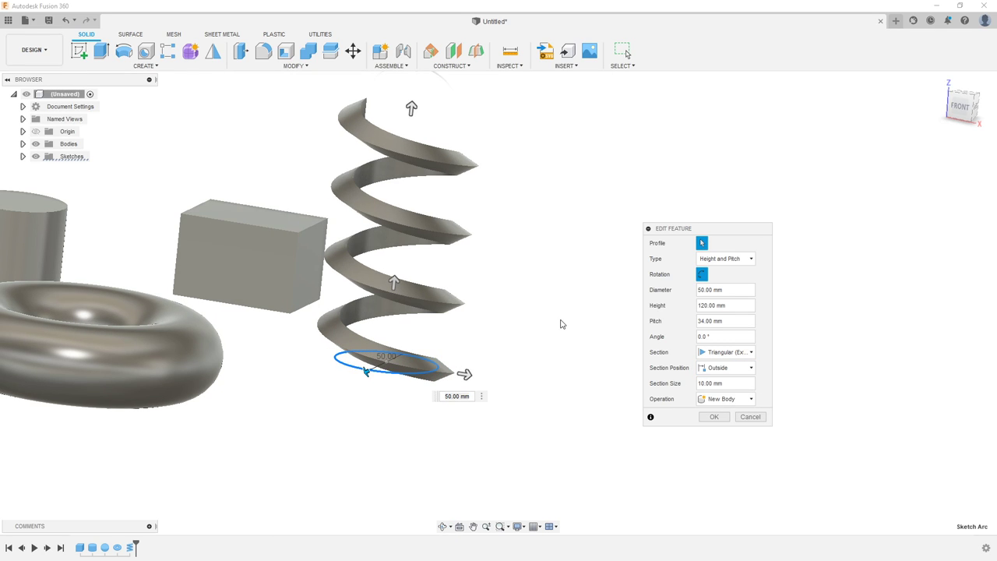
{"action": "mouse_move", "coordinate": [559, 324]}
{"action": "middle_mouse_down", "text": "shift"}
{"action": "mouse_move", "coordinate": [554, 360]}
{"action": "mouse_move", "coordinate": [559, 324]}
{"action": "middle_mouse_up", "text": "shift"}
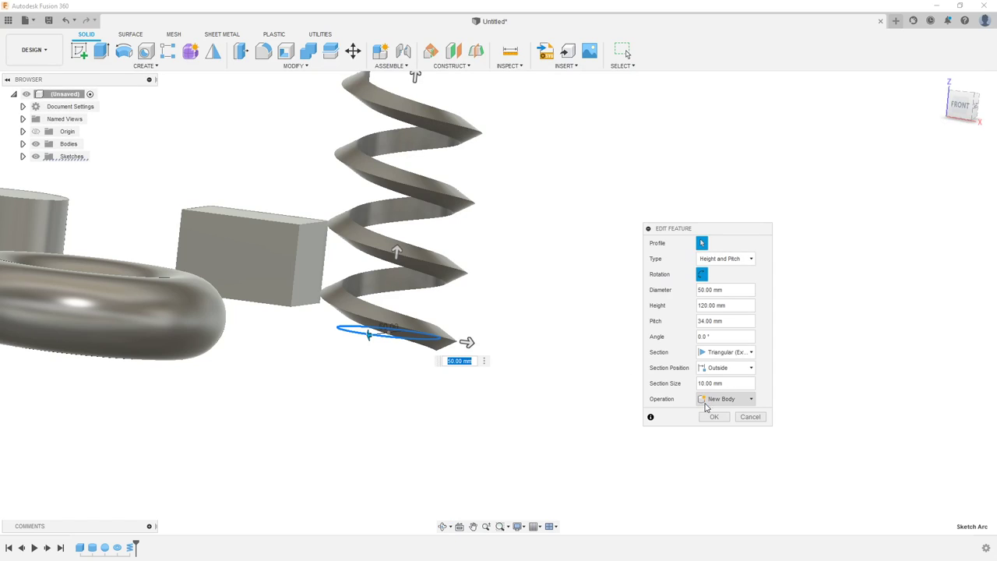
{"action": "scroll", "coordinate": [563, 309], "scroll_direction": "down", "scroll_amount": 2}
{"action": "middle_click_drag", "start_coordinate": [547, 251], "coordinate": [603, 221], "text": "shift"}
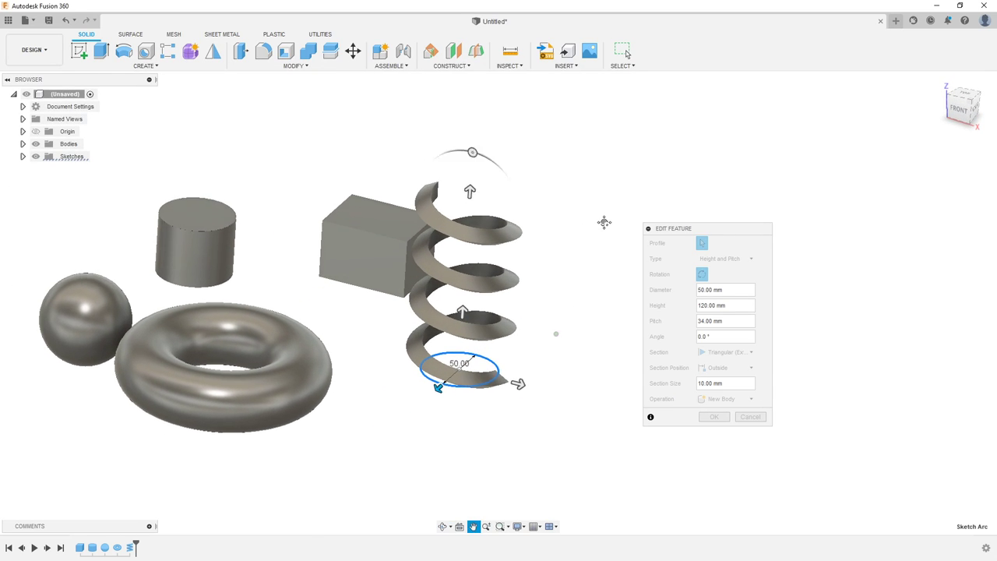
{"action": "left_click", "coordinate": [732, 353]}
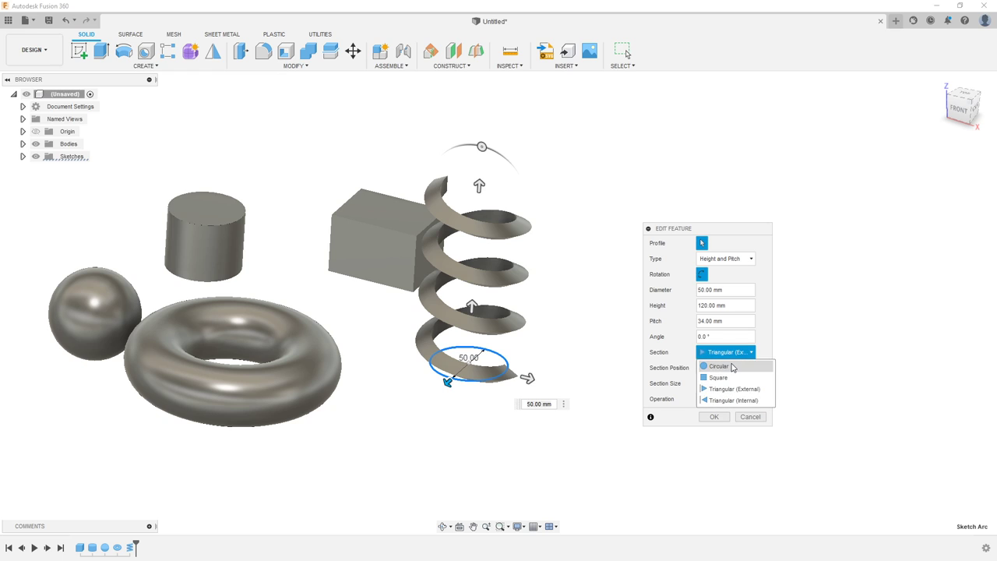
Change the coil to a Circular section and reverse its winding direction
{"action": "left_click", "coordinate": [720, 360]}
{"action": "mouse_move", "coordinate": [588, 316]}
{"action": "middle_mouse_down", "text": "shift"}
{"action": "mouse_move", "coordinate": [593, 300]}
{"action": "mouse_move", "coordinate": [597, 312]}
{"action": "middle_mouse_up", "text": "shift"}
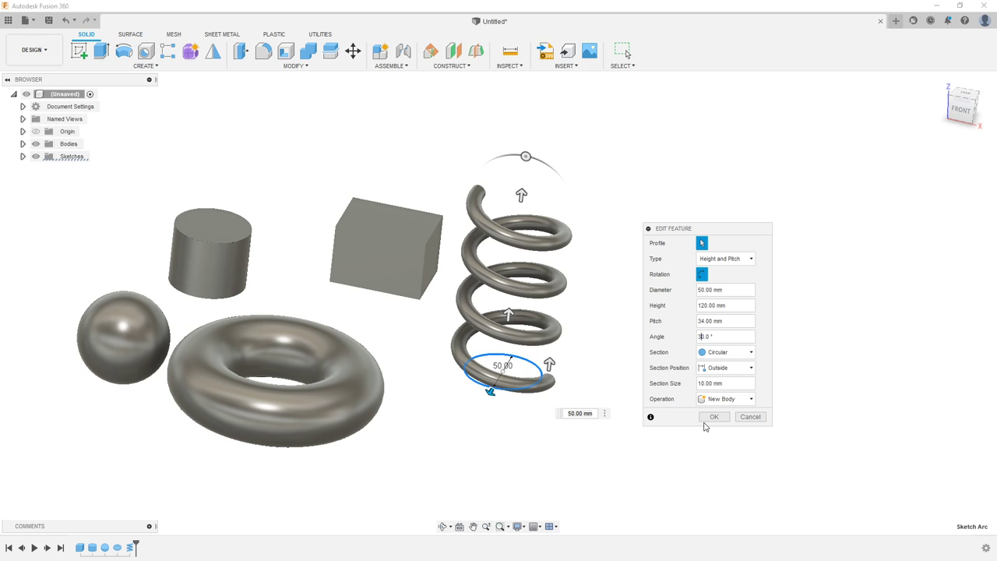
{"action": "scroll", "coordinate": [551, 233], "scroll_direction": "down", "scroll_amount": 2}
{"action": "mouse_move", "coordinate": [550, 234]}
{"action": "middle_mouse_down", "text": "shift"}
{"action": "mouse_move", "coordinate": [551, 195]}
{"action": "mouse_move", "coordinate": [709, 306]}
{"action": "middle_mouse_up", "text": "shift"}
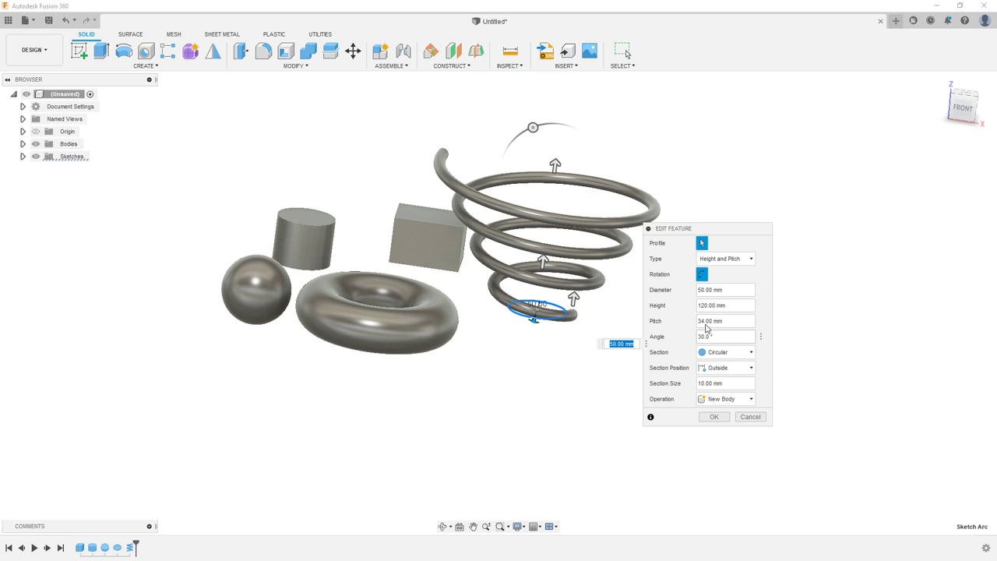
{"action": "left_click", "coordinate": [702, 275]}
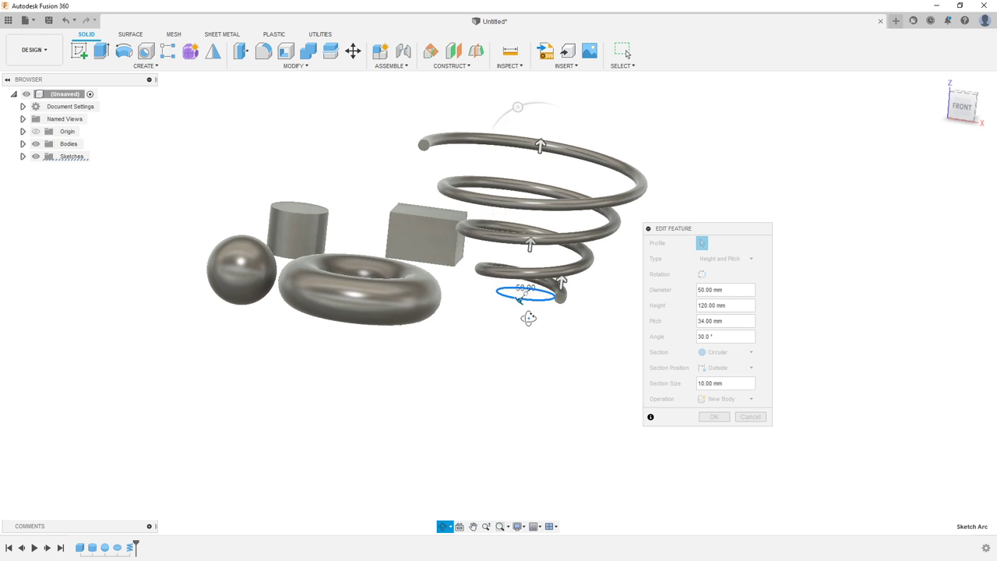
{"action": "middle_click_drag", "start_coordinate": [527, 319], "coordinate": [533, 405], "text": "shift"}
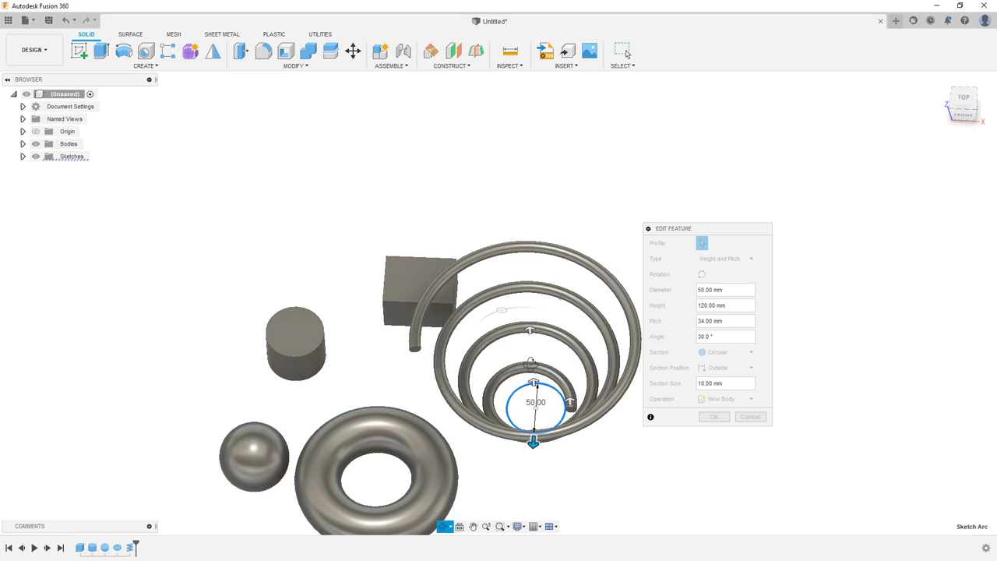
Give the coil a 12° taper angle and confirm the feature
{"action": "double_click", "coordinate": [699, 336]}
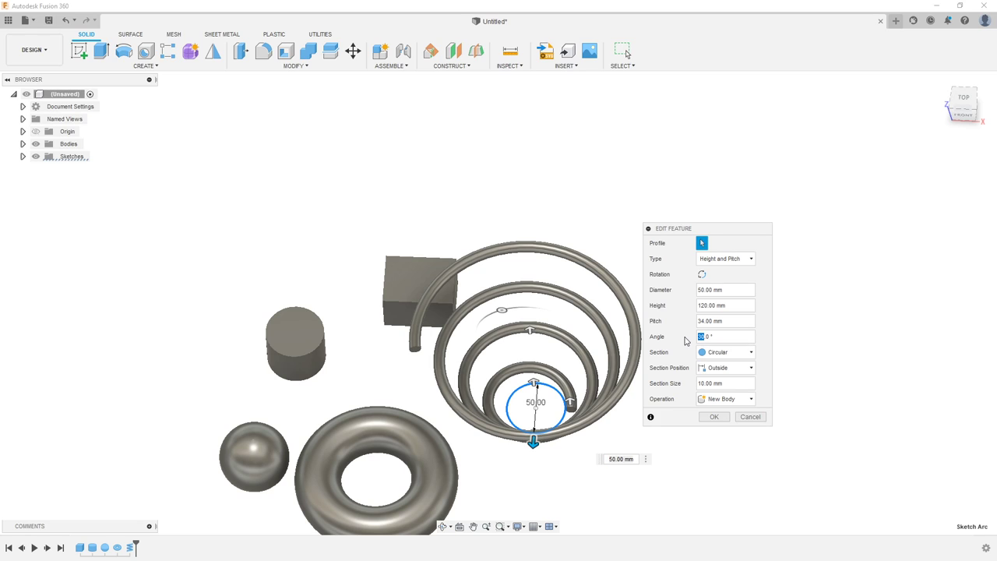
{"action": "type", "text": "12"}
{"action": "key", "text": "Tab"}
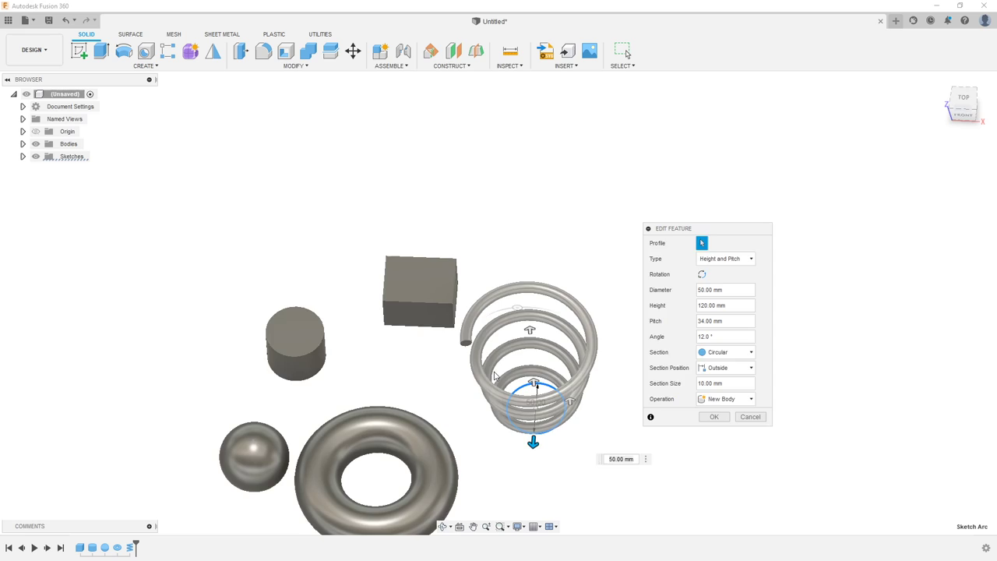
{"action": "middle_click_drag", "start_coordinate": [634, 357], "coordinate": [559, 315], "text": "shift"}
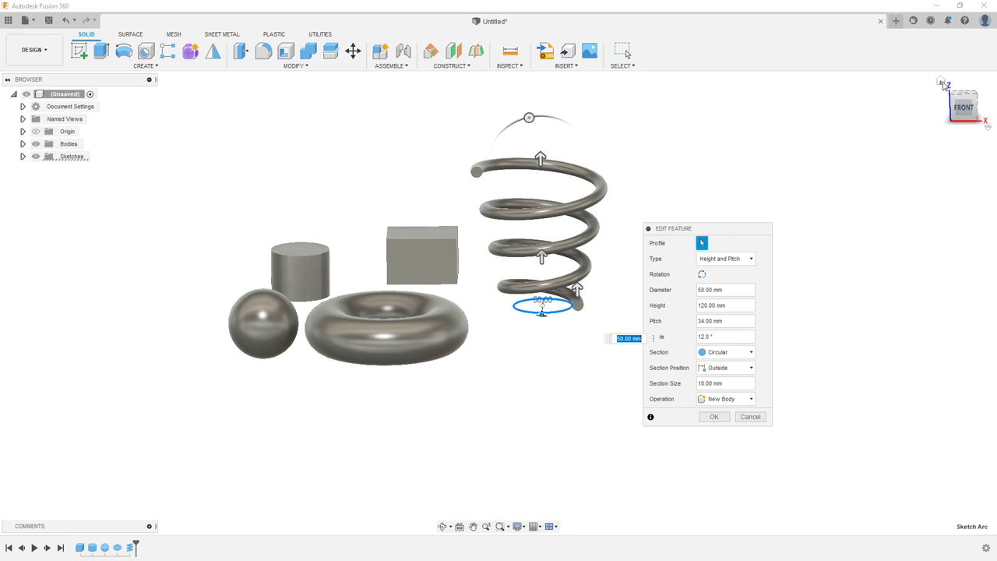
{"action": "left_click", "coordinate": [939, 81]}
{"action": "middle_click_drag", "start_coordinate": [600, 476], "coordinate": [549, 438]}
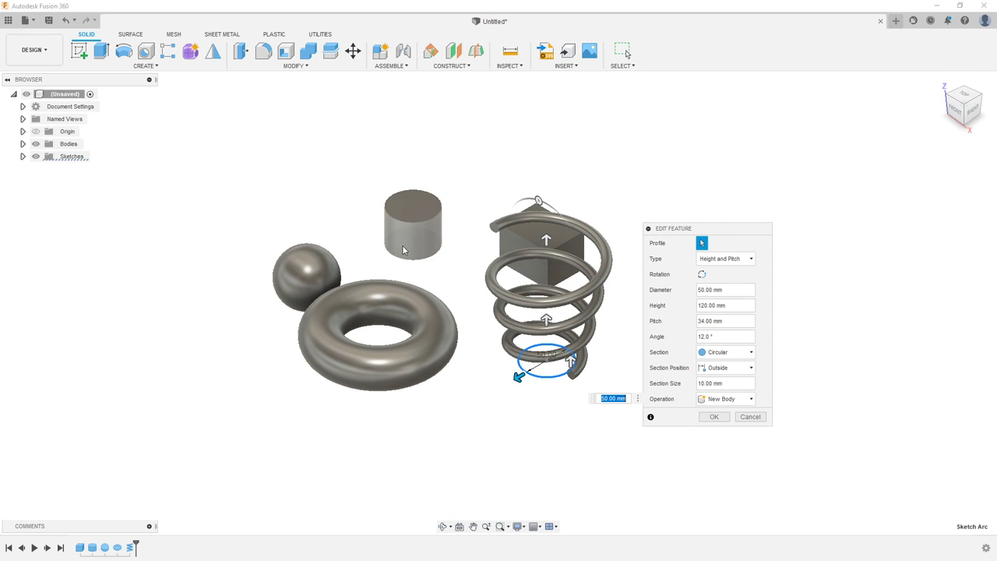
{"action": "left_click", "coordinate": [713, 418]}
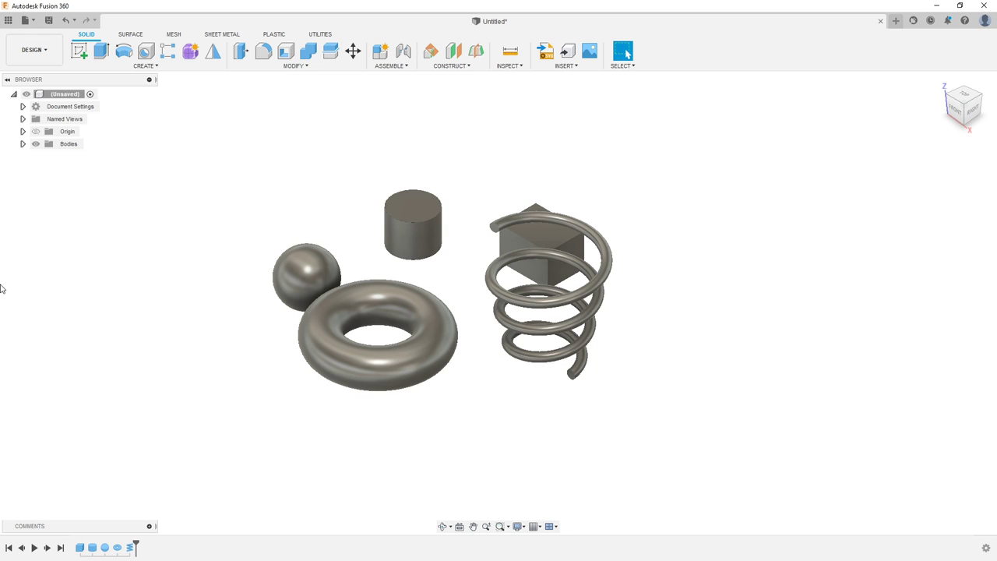
Start a Pipe feature using the coil's end edge as the path
{"action": "left_click", "coordinate": [148, 66]}
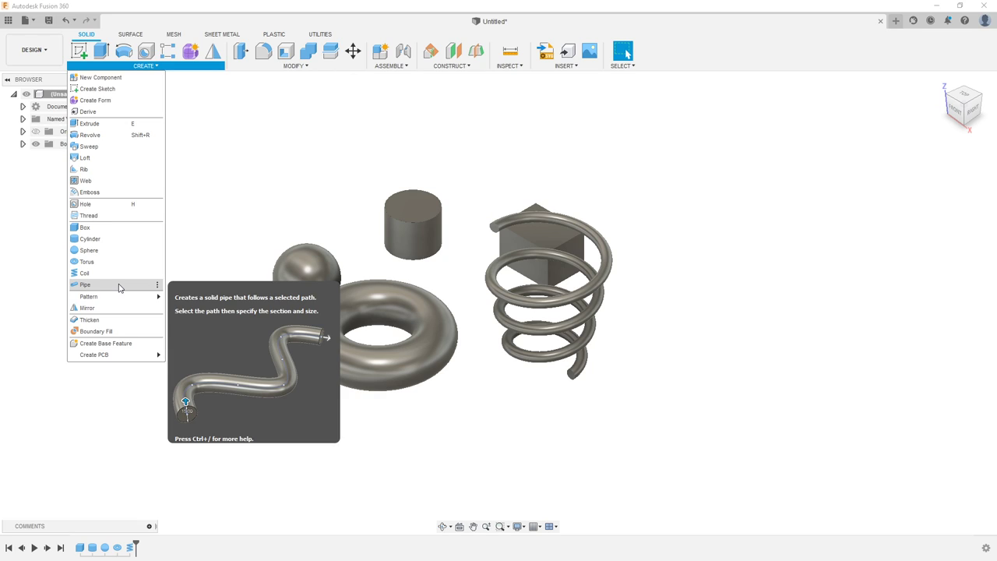
{"action": "left_click", "coordinate": [119, 287]}
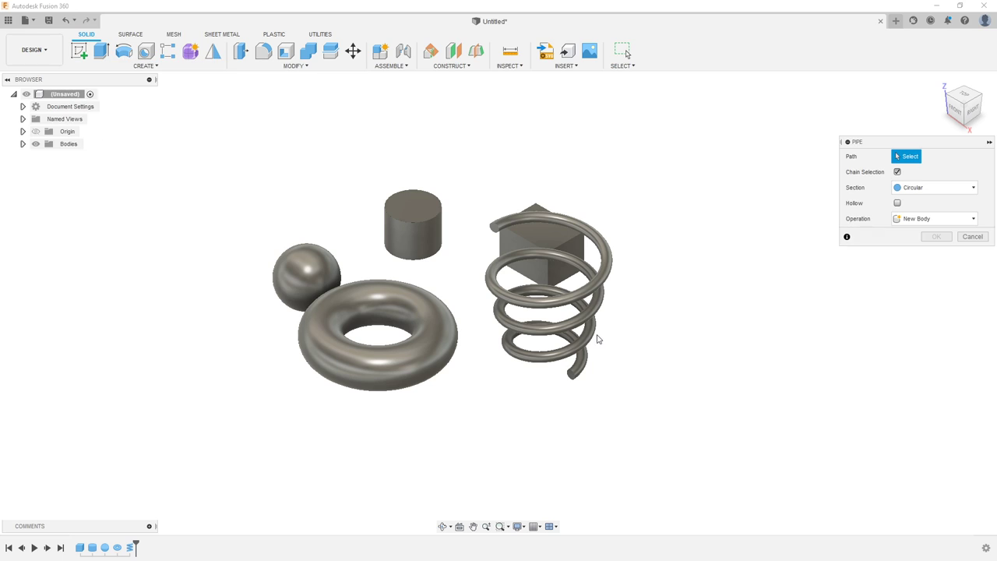
{"action": "middle_click_drag", "start_coordinate": [812, 243], "coordinate": [680, 220], "text": "shift"}
{"action": "mouse_move", "coordinate": [801, 202]}
{"action": "middle_mouse_down", "text": "shift"}
{"action": "mouse_move", "coordinate": [773, 199]}
{"action": "mouse_move", "coordinate": [766, 221]}
{"action": "middle_mouse_up", "text": "shift"}
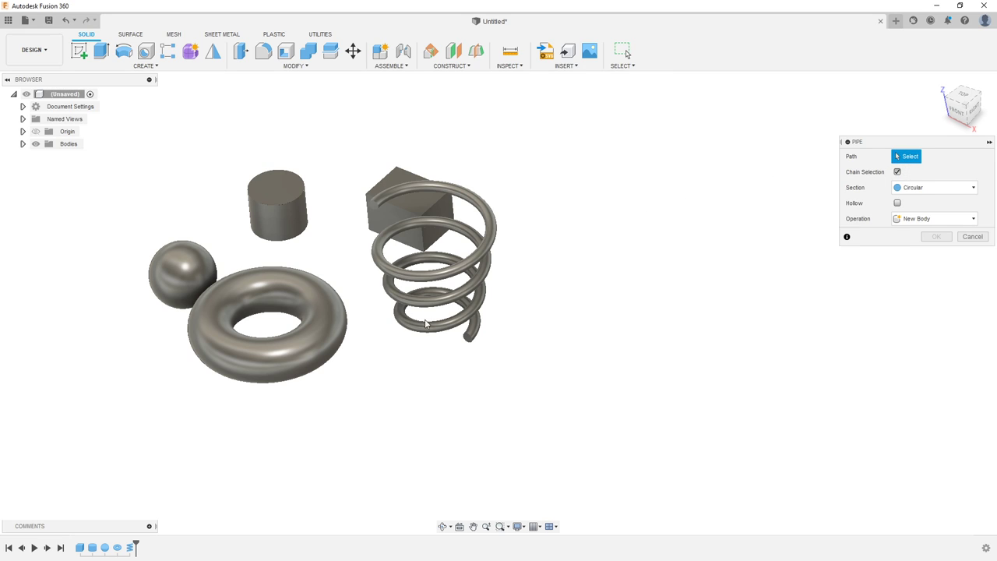
{"action": "scroll", "coordinate": [425, 323], "scroll_direction": "up", "scroll_amount": 3}
{"action": "scroll", "coordinate": [467, 358], "scroll_direction": "up", "scroll_amount": 1}
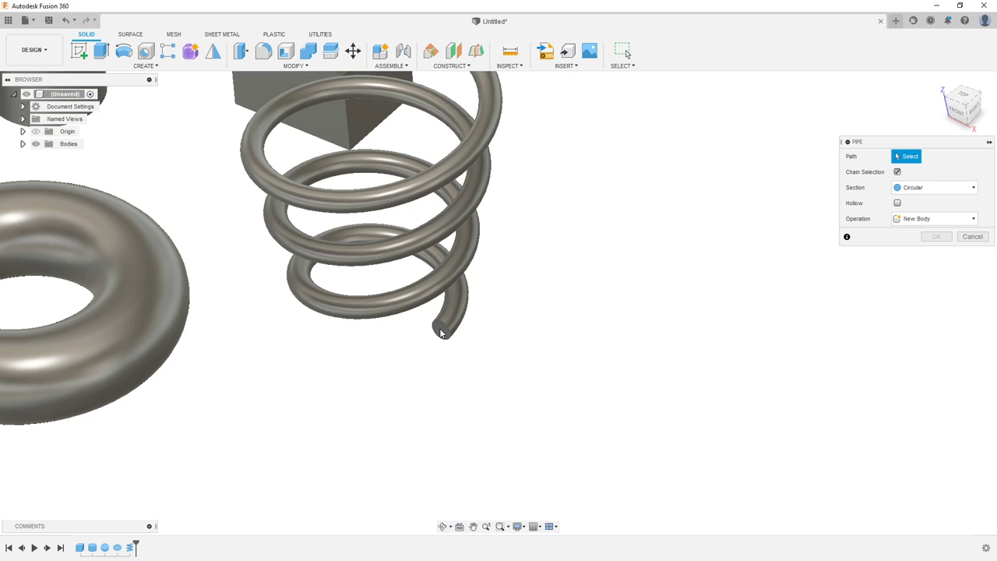
{"action": "left_click", "coordinate": [442, 328]}
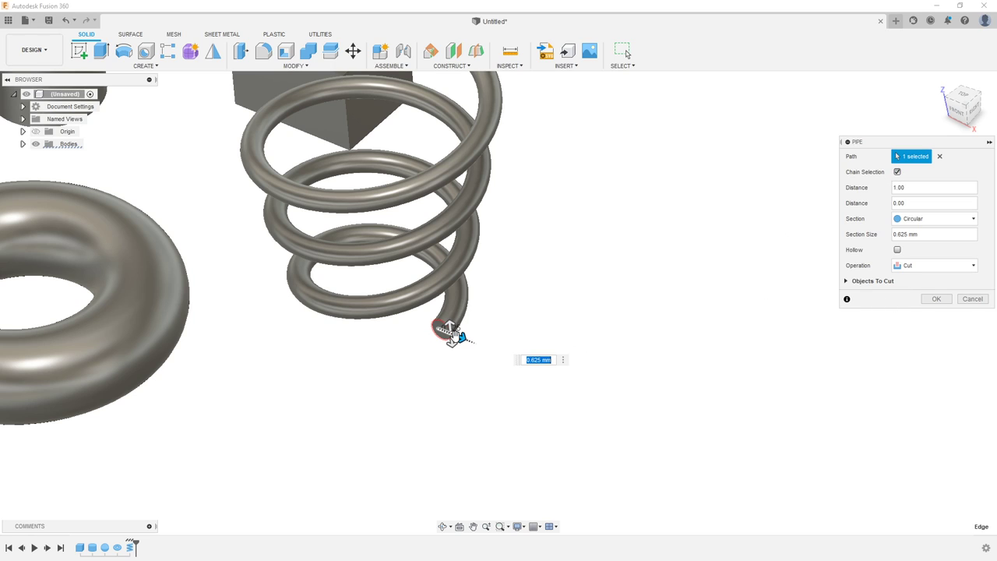
Size the pipe section to 70 mm with distance 1.00, set it to Join, and confirm
{"action": "mouse_move", "coordinate": [461, 341]}
{"action": "left_mouse_down"}
{"action": "mouse_move", "coordinate": [518, 376]}
{"action": "mouse_move", "coordinate": [532, 363]}
{"action": "left_mouse_up"}
{"action": "middle_click_drag", "start_coordinate": [533, 363], "coordinate": [491, 345], "text": "shift"}
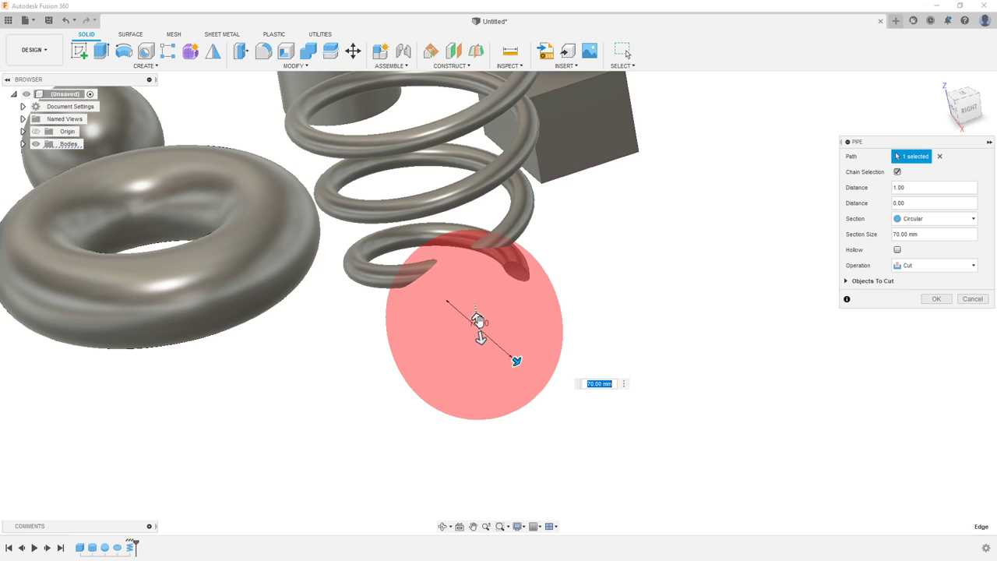
{"action": "left_click_drag", "start_coordinate": [478, 319], "coordinate": [511, 282]}
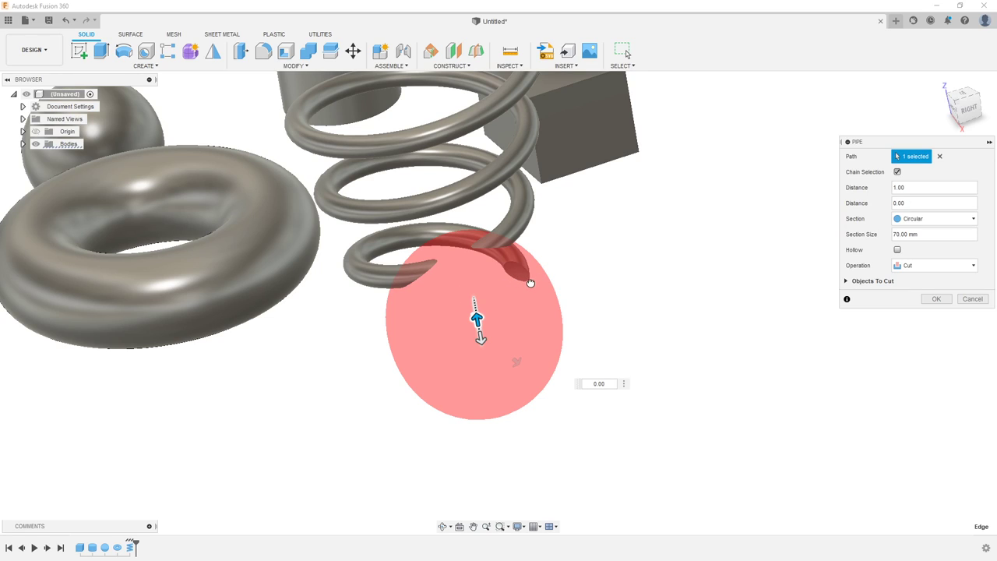
{"action": "left_click", "coordinate": [934, 266]}
{"action": "left_click", "coordinate": [938, 286]}
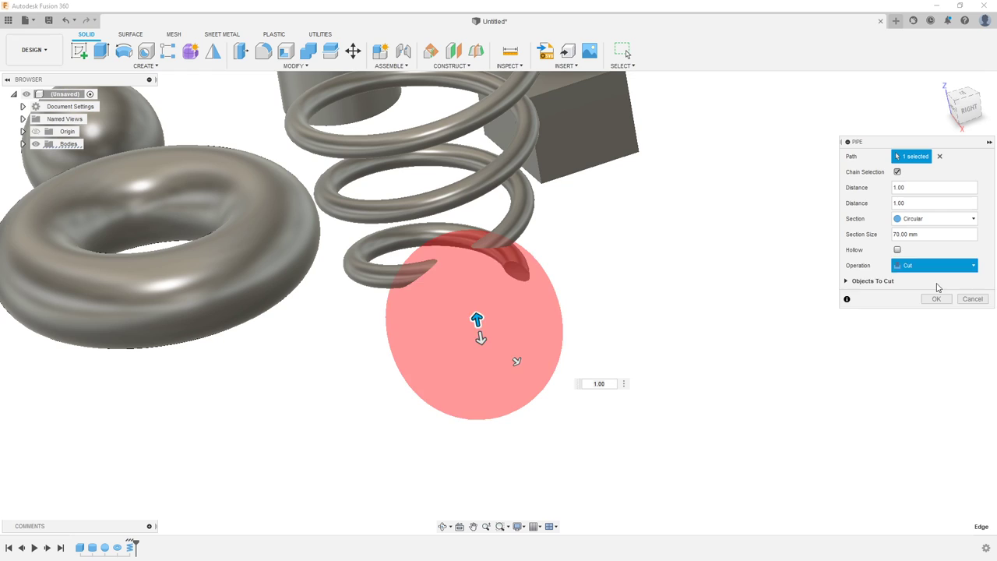
{"action": "mouse_move", "coordinate": [683, 287]}
{"action": "middle_mouse_down", "text": "shift"}
{"action": "mouse_move", "coordinate": [599, 272]}
{"action": "mouse_move", "coordinate": [631, 282]}
{"action": "mouse_move", "coordinate": [614, 268]}
{"action": "middle_mouse_up", "text": "shift"}
{"action": "scroll", "coordinate": [630, 282], "scroll_direction": "down", "scroll_amount": 5}
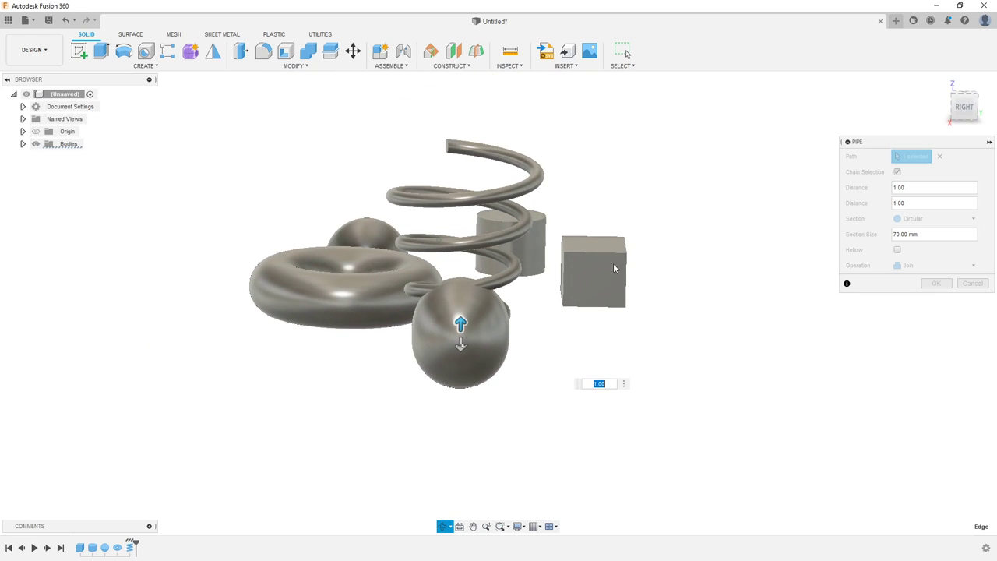
{"action": "left_click", "coordinate": [936, 282]}
{"action": "mouse_move", "coordinate": [592, 280]}
{"action": "middle_mouse_down", "text": "shift"}
{"action": "mouse_move", "coordinate": [524, 283]}
{"action": "mouse_move", "coordinate": [615, 329]}
{"action": "mouse_move", "coordinate": [377, 134]}
{"action": "middle_mouse_up", "text": "shift"}
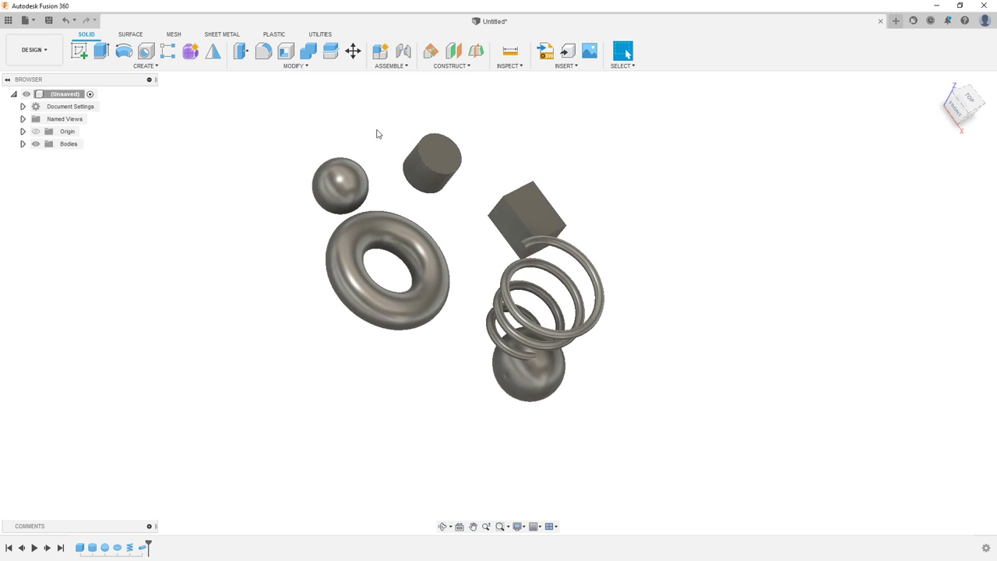
Draw a small Center Diameter circle on the XZ front plane above the model and finish the sketch
{"action": "left_click", "coordinate": [79, 51]}
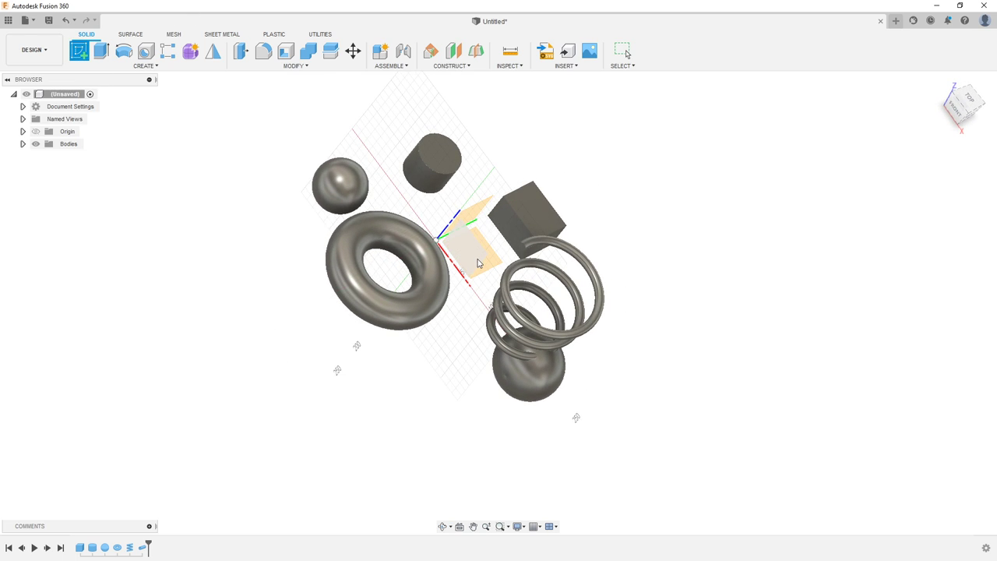
{"action": "left_click", "coordinate": [488, 260]}
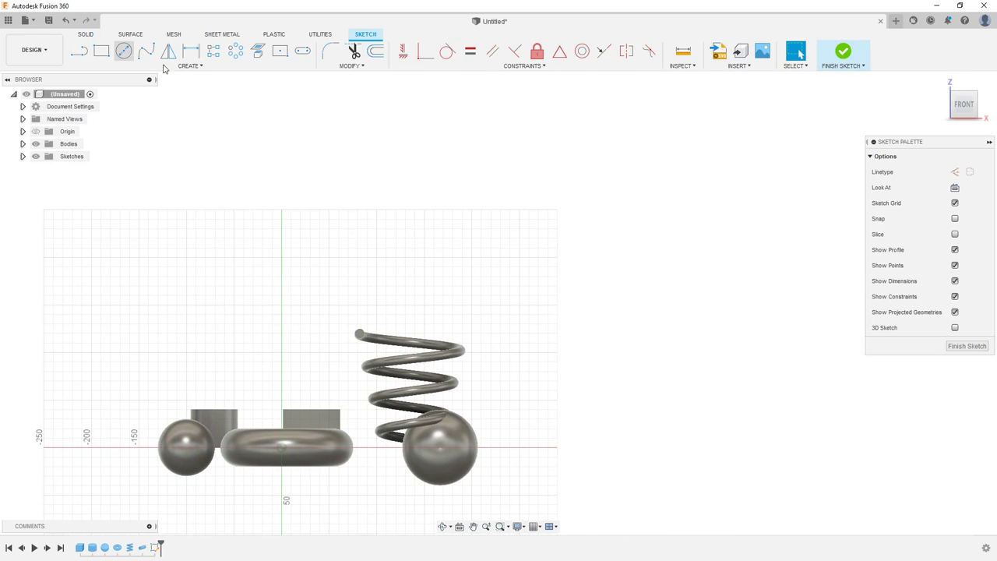
{"action": "left_click", "coordinate": [123, 51]}
{"action": "left_click", "coordinate": [292, 194]}
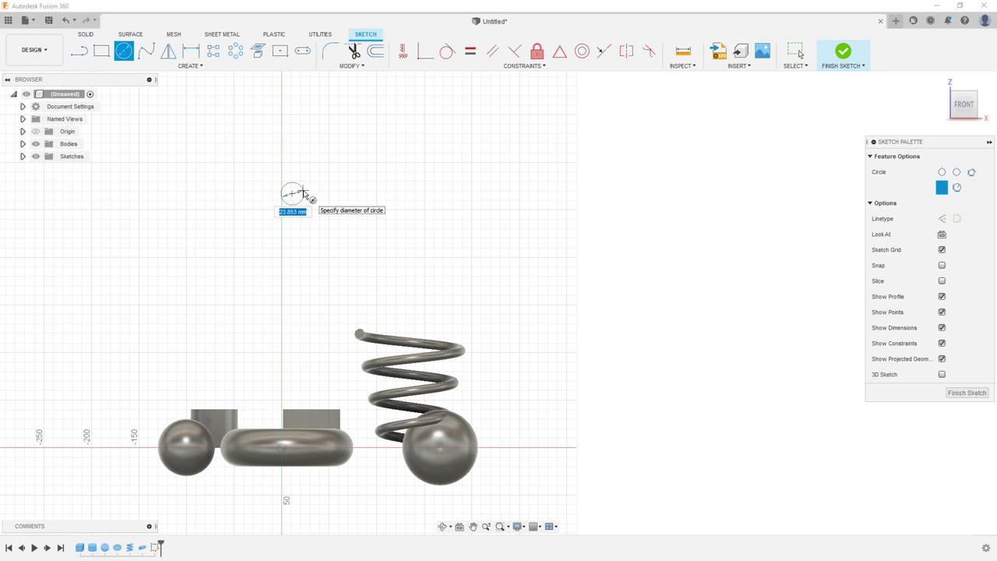
{"action": "left_click", "coordinate": [303, 193]}
{"action": "mouse_move", "coordinate": [652, 182]}
{"action": "middle_mouse_down", "text": "shift"}
{"action": "mouse_move", "coordinate": [543, 205]}
{"action": "mouse_move", "coordinate": [512, 177]}
{"action": "mouse_move", "coordinate": [483, 175]}
{"action": "middle_mouse_up", "text": "shift"}
{"action": "left_click", "coordinate": [842, 50]}
{"action": "left_click", "coordinate": [136, 67]}
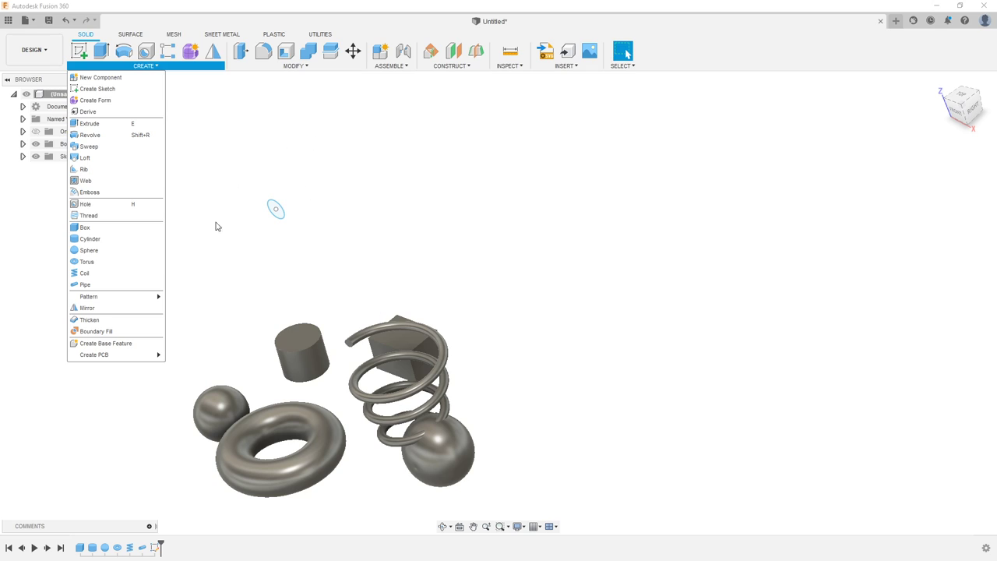
{"action": "scroll", "coordinate": [238, 202], "scroll_direction": "up", "scroll_amount": 2}
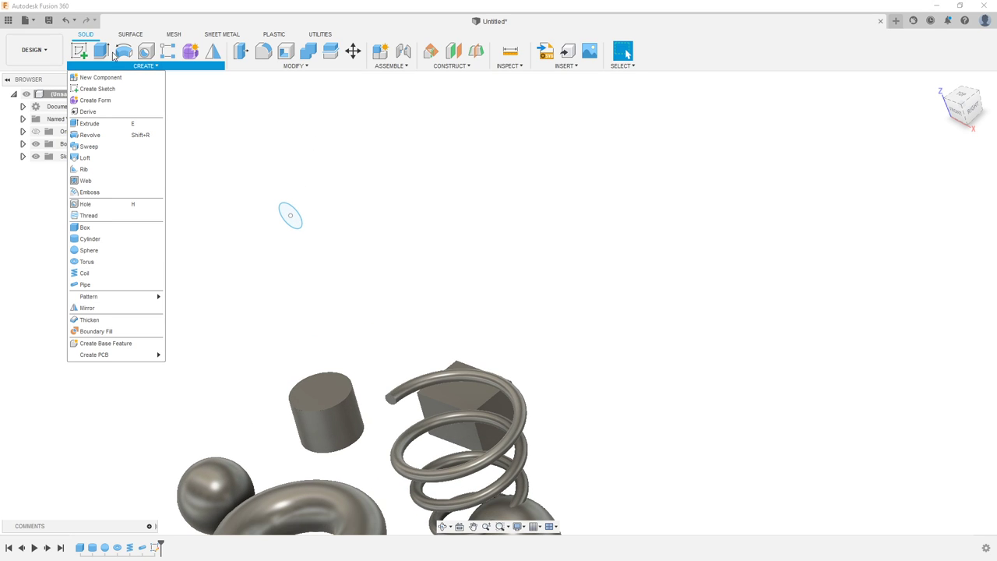
{"action": "left_click", "coordinate": [79, 51]}
{"action": "middle_click_drag", "start_coordinate": [371, 223], "coordinate": [372, 215], "text": "shift"}
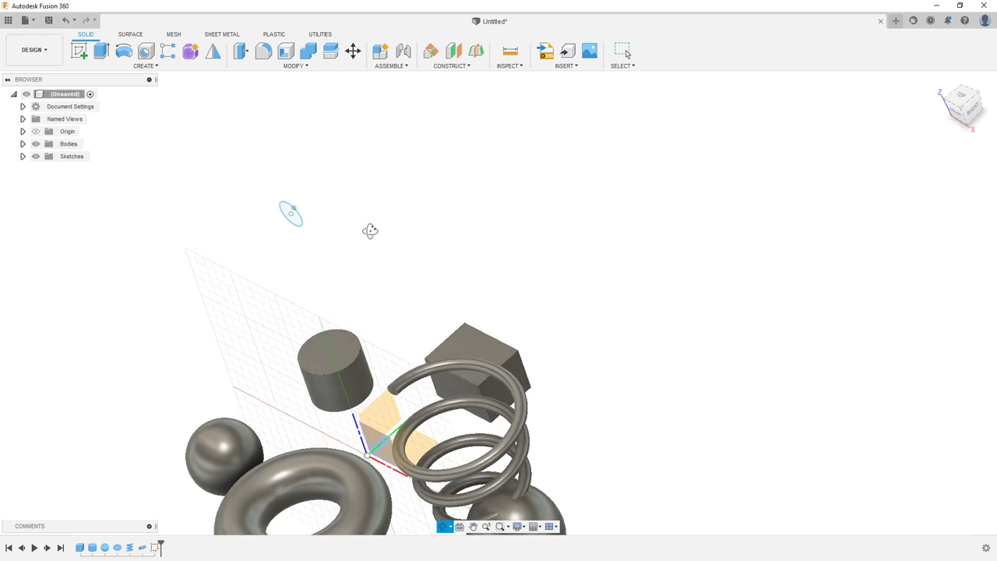
{"action": "key", "text": "Escape"}
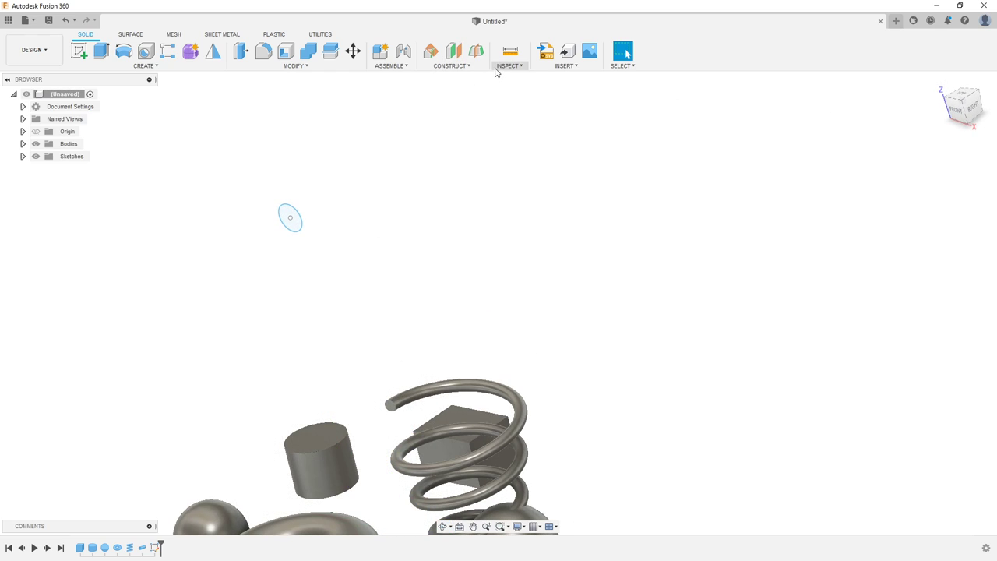
{"action": "left_click", "coordinate": [453, 67]}
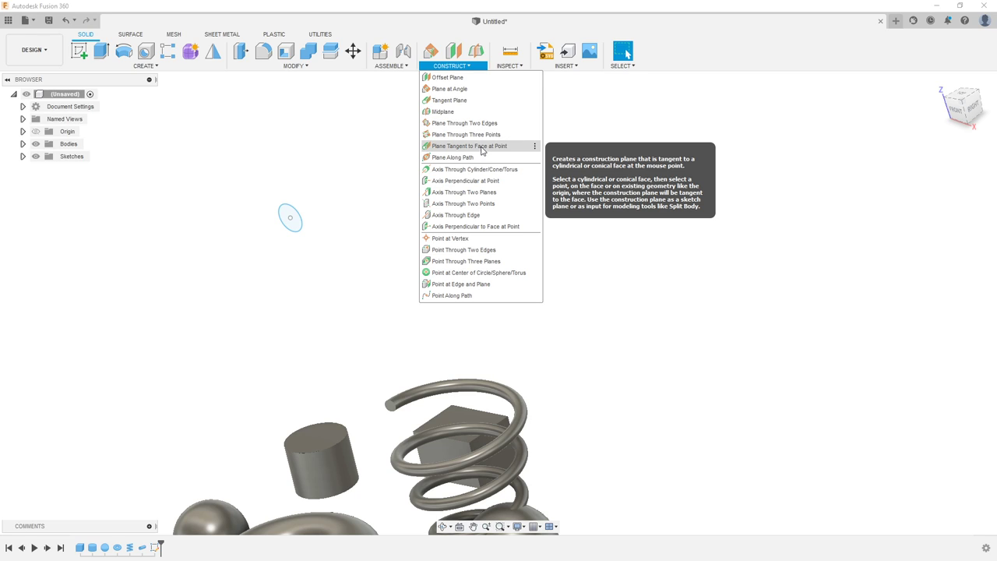
{"action": "left_click", "coordinate": [482, 127]}
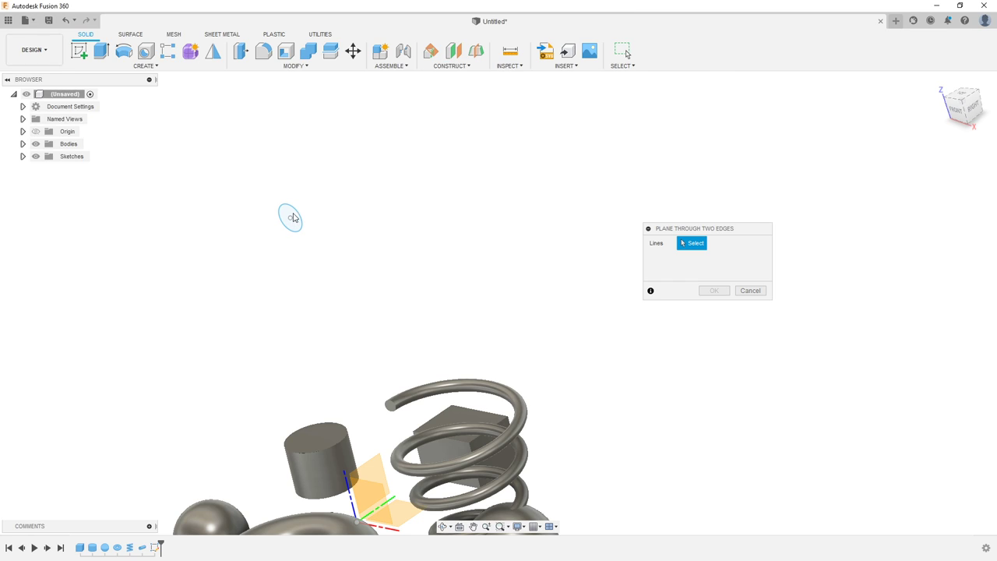
{"action": "key", "text": "Escape"}
{"action": "left_click", "coordinate": [452, 65]}
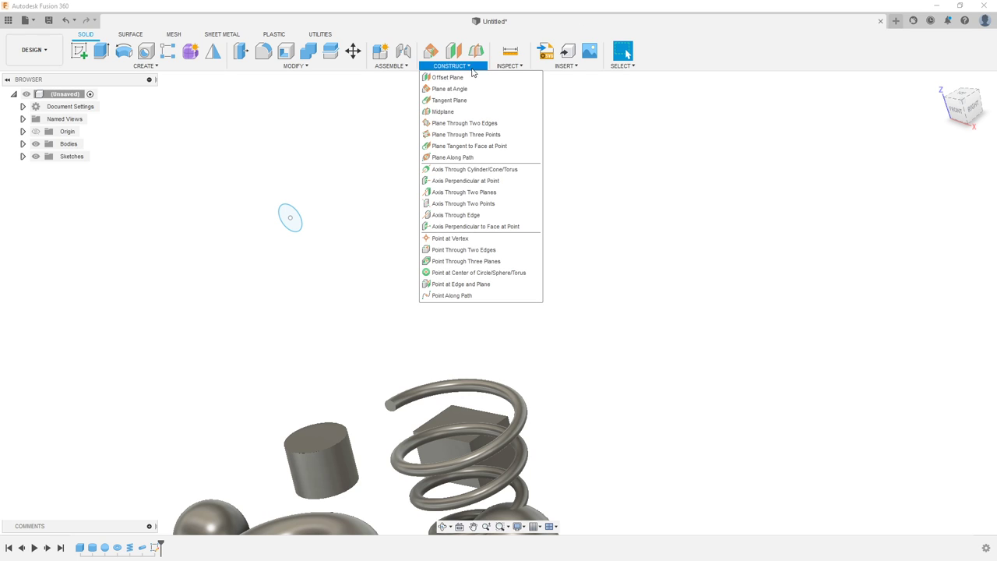
{"action": "left_click", "coordinate": [374, 190]}
{"action": "middle_click_drag", "start_coordinate": [371, 187], "coordinate": [380, 127]}
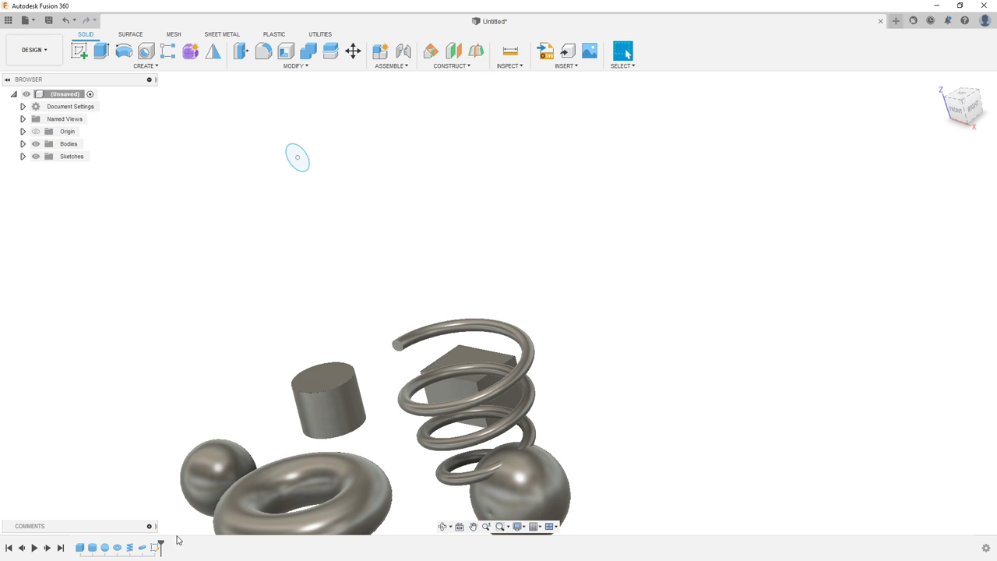
Reopen the front-plane sketch and draw a large circle centred on the torus, enclosing it
{"action": "double_click", "coordinate": [155, 547]}
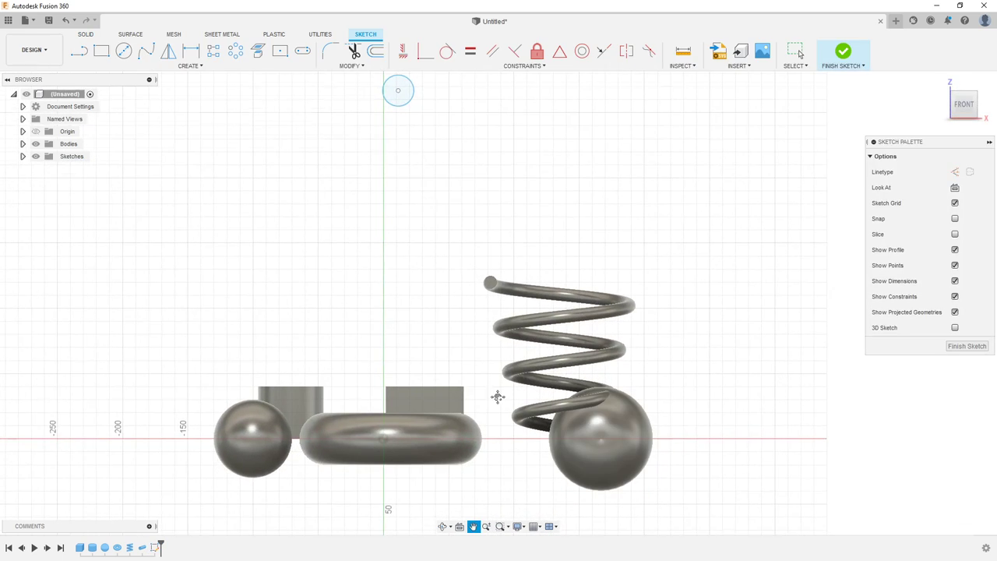
{"action": "left_click", "coordinate": [123, 51]}
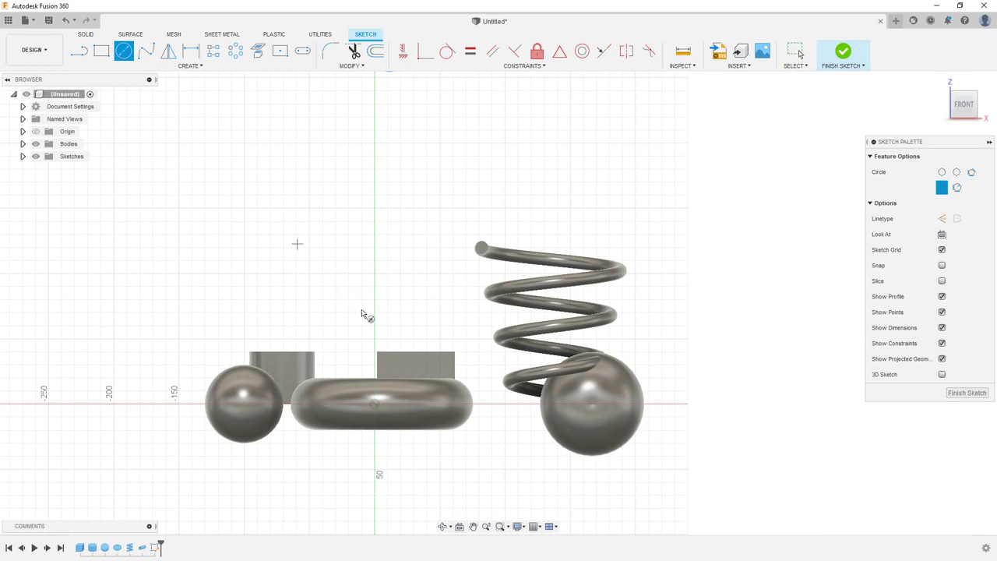
{"action": "left_click", "coordinate": [375, 403]}
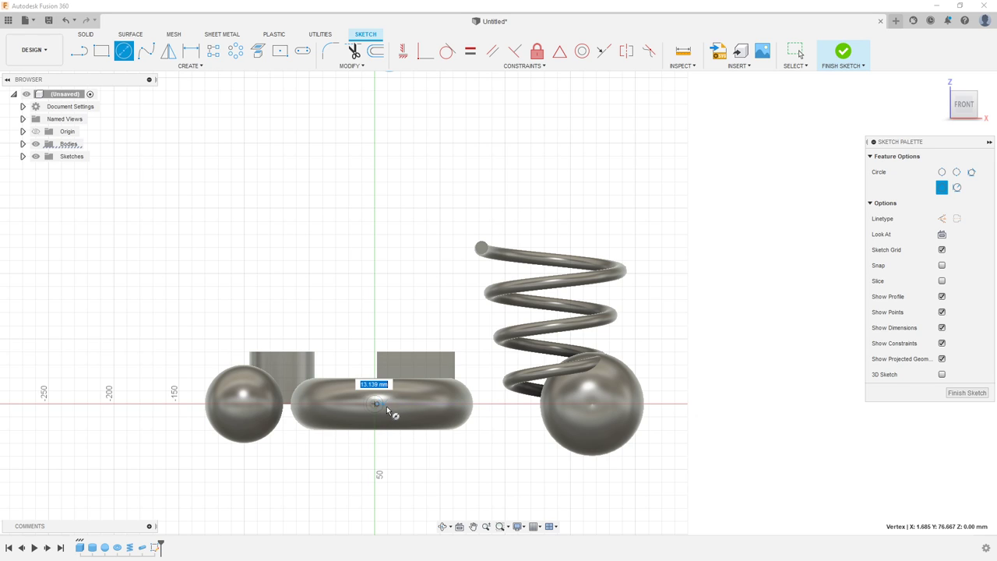
{"action": "key", "text": "Escape"}
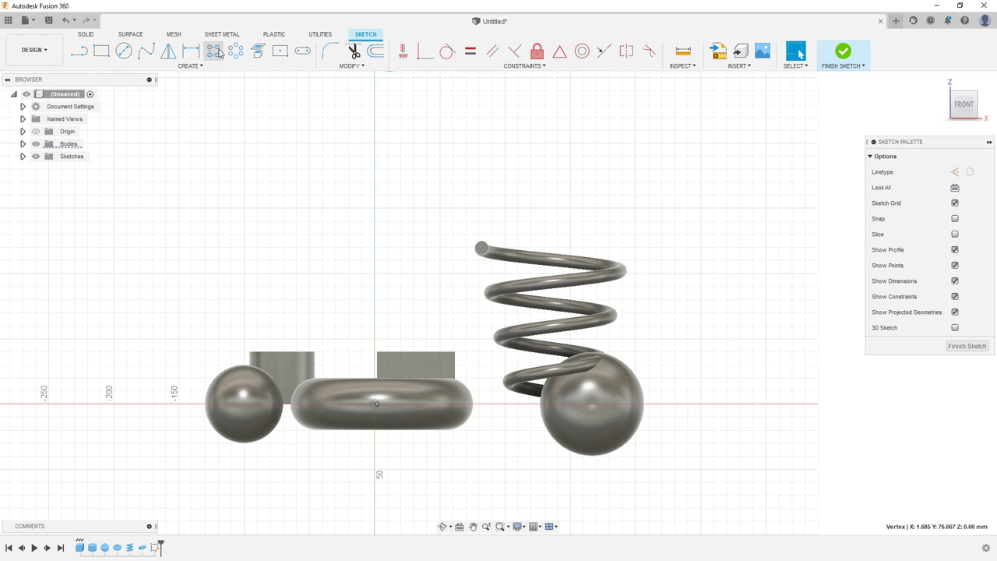
{"action": "left_click", "coordinate": [375, 403]}
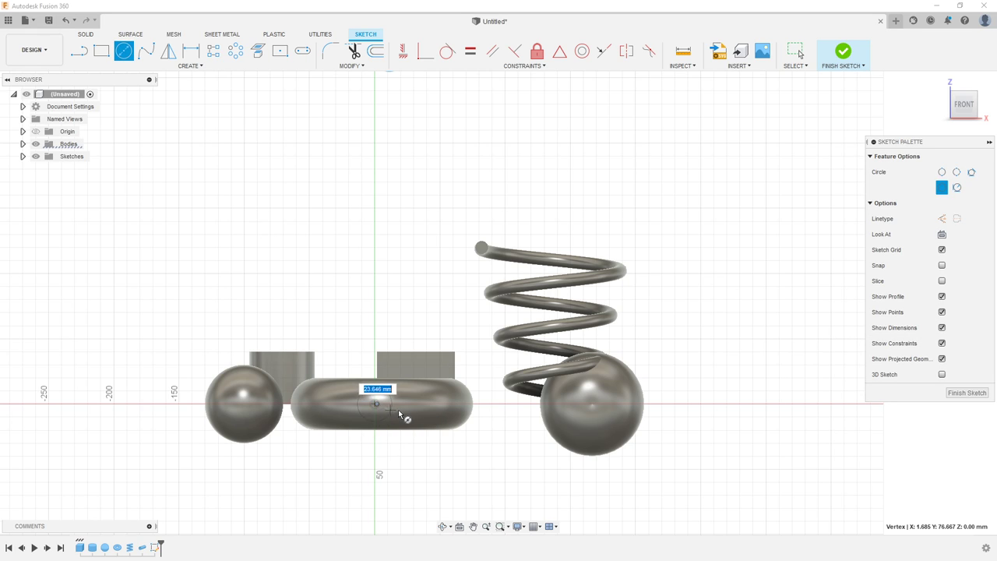
{"action": "left_click", "coordinate": [489, 422]}
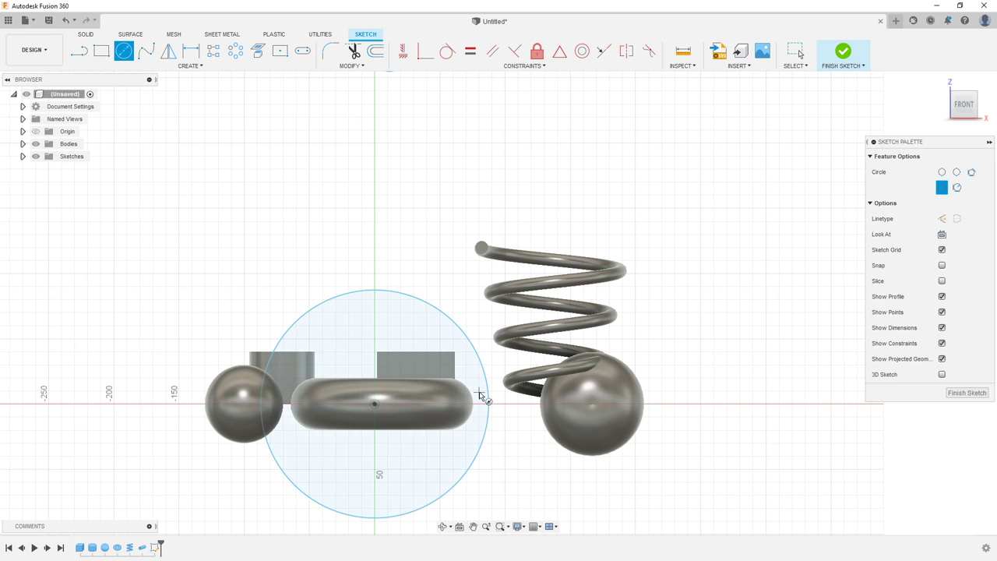
{"action": "scroll", "coordinate": [480, 395], "scroll_direction": "down", "scroll_amount": 3}
{"action": "mouse_move", "coordinate": [480, 396]}
{"action": "middle_mouse_down", "text": "shift"}
{"action": "mouse_move", "coordinate": [473, 382]}
{"action": "mouse_move", "coordinate": [491, 438]}
{"action": "mouse_move", "coordinate": [446, 239]}
{"action": "mouse_move", "coordinate": [458, 229]}
{"action": "middle_mouse_up", "text": "shift"}
{"action": "key", "text": "Escape"}
Finish the circle sketch and start a new sketch on the top (XY) plane
{"action": "left_click", "coordinate": [451, 230]}
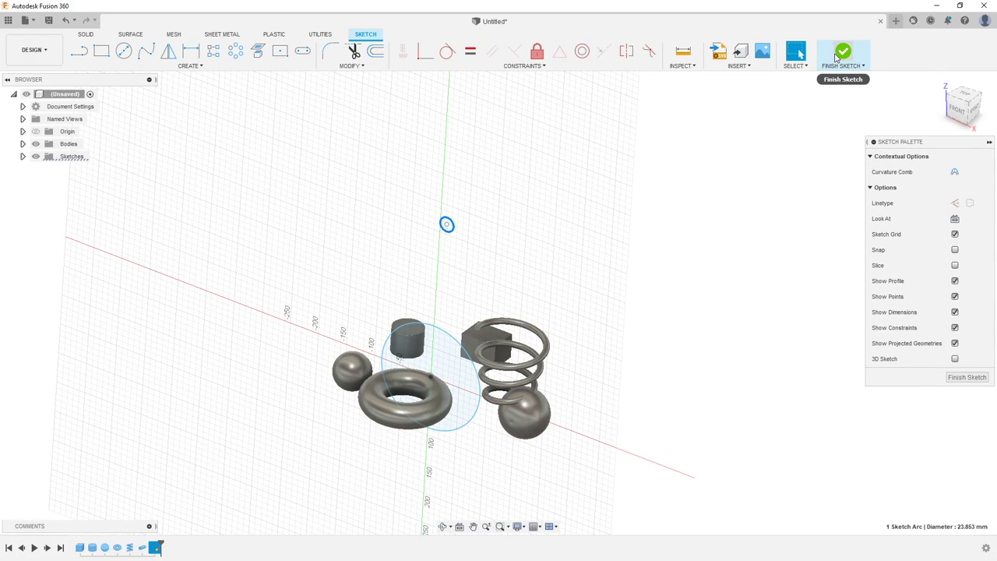
{"action": "left_click", "coordinate": [833, 56]}
{"action": "left_click", "coordinate": [80, 52]}
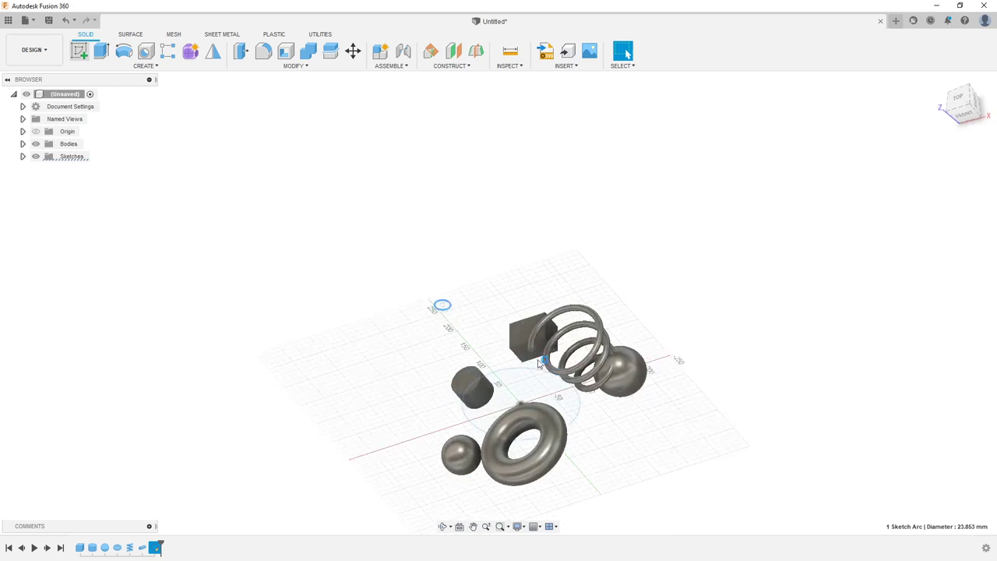
{"action": "left_click", "coordinate": [550, 379]}
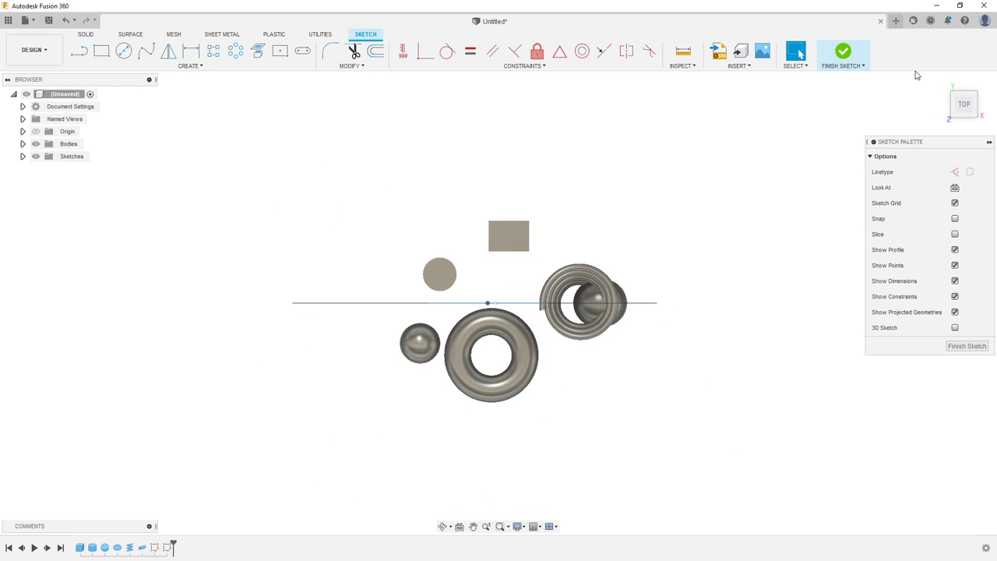
Reset the new sketch to the Top view and finish it while still empty
{"action": "mouse_move", "coordinate": [661, 249]}
{"action": "middle_mouse_down", "text": "shift"}
{"action": "mouse_move", "coordinate": [597, 221]}
{"action": "mouse_move", "coordinate": [647, 233]}
{"action": "middle_mouse_up", "text": "shift"}
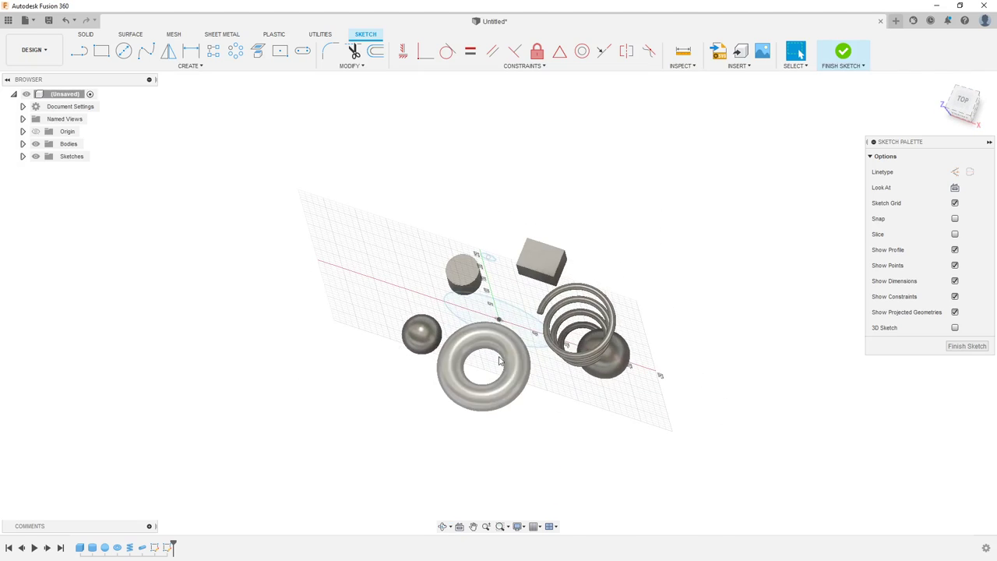
{"action": "left_click", "coordinate": [964, 105]}
{"action": "middle_click_drag", "start_coordinate": [359, 189], "coordinate": [320, 294]}
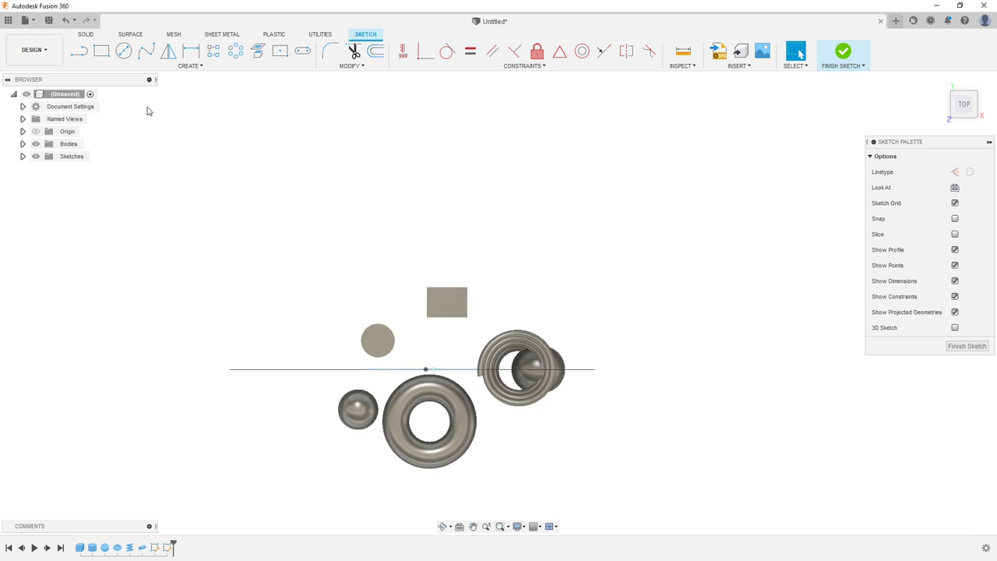
{"action": "left_click", "coordinate": [146, 52]}
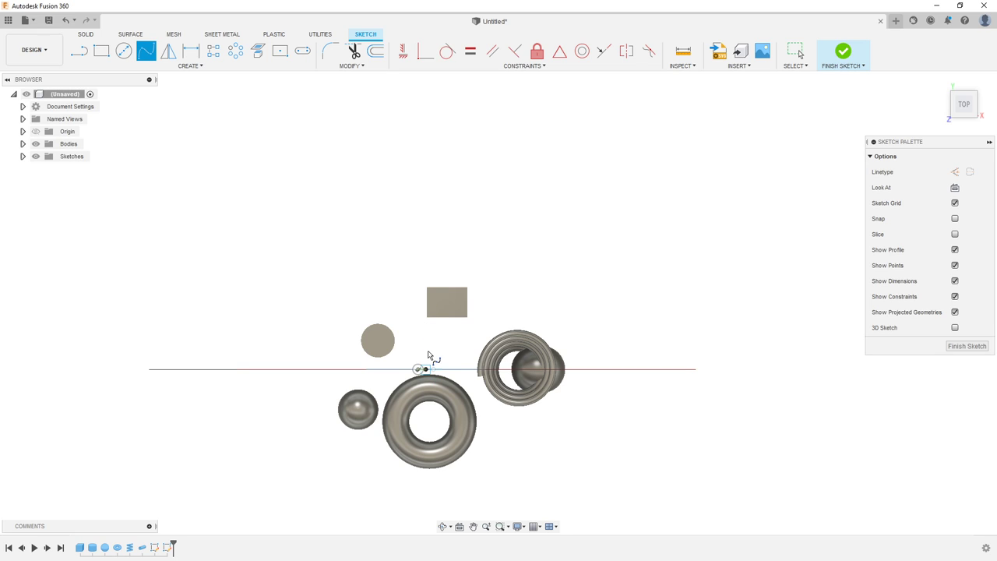
{"action": "left_click", "coordinate": [842, 51]}
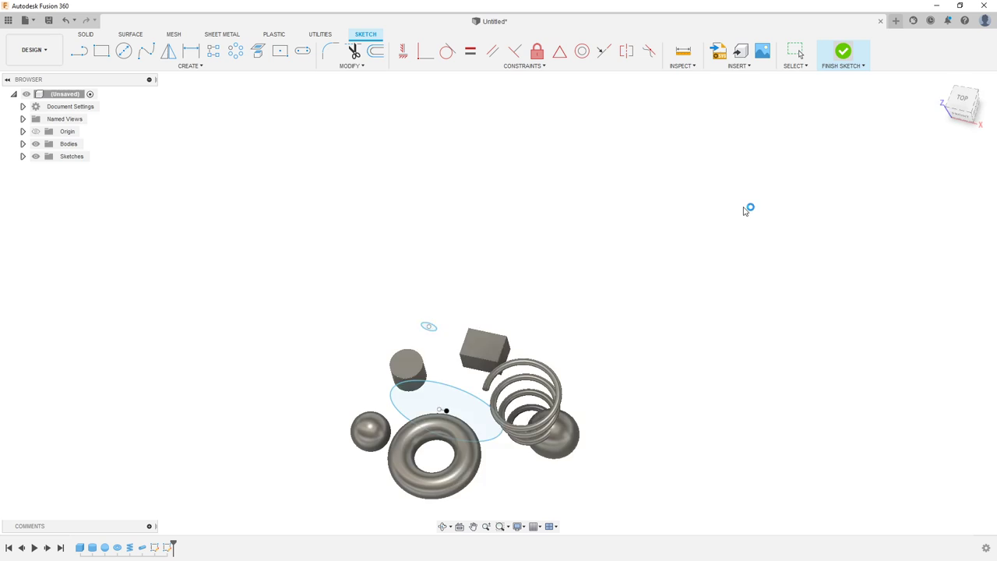
Redefine the latest sketch's plane to the YZ origin plane
{"action": "right_click", "coordinate": [168, 547]}
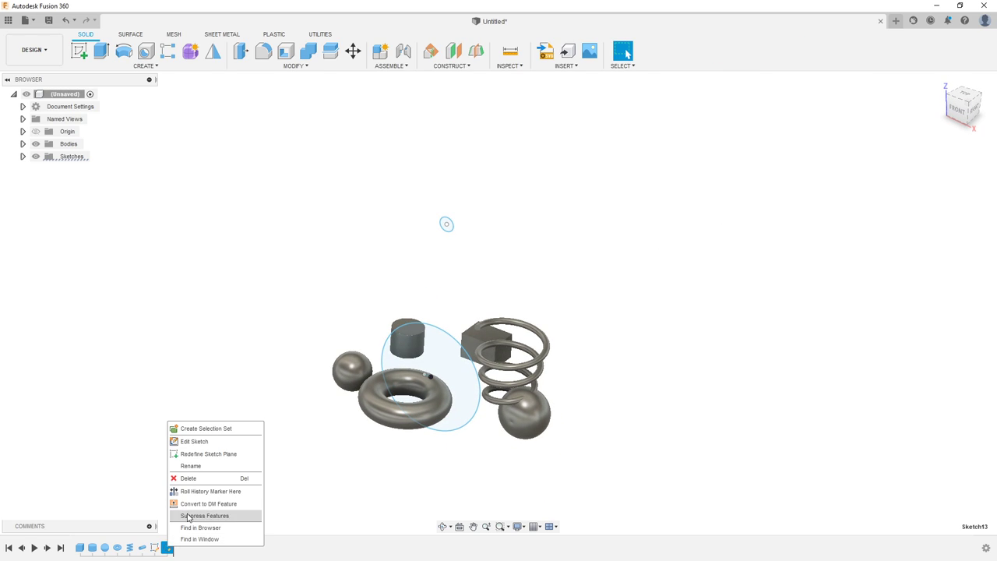
{"action": "left_click", "coordinate": [226, 455]}
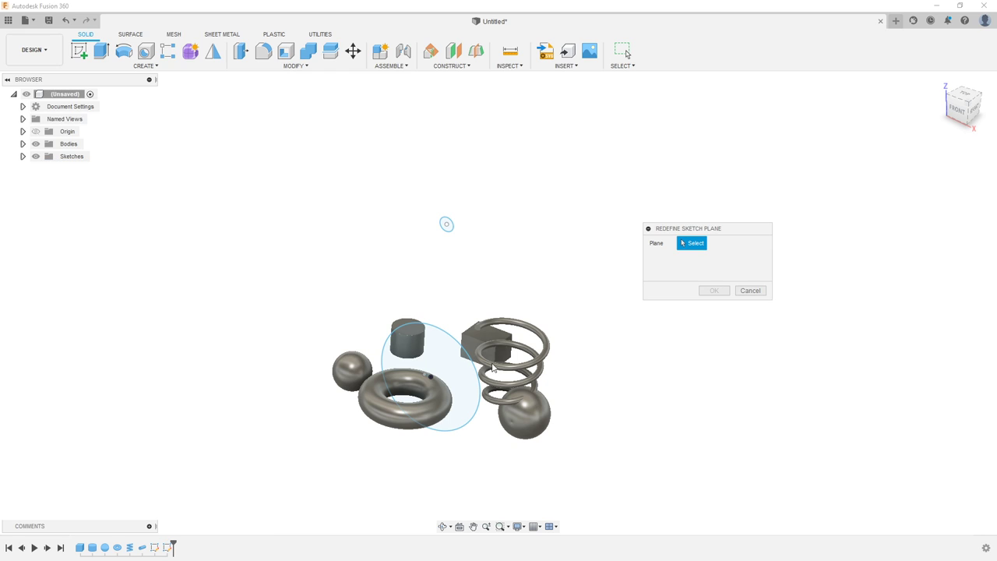
{"action": "middle_click_drag", "start_coordinate": [492, 368], "coordinate": [492, 348], "text": "shift"}
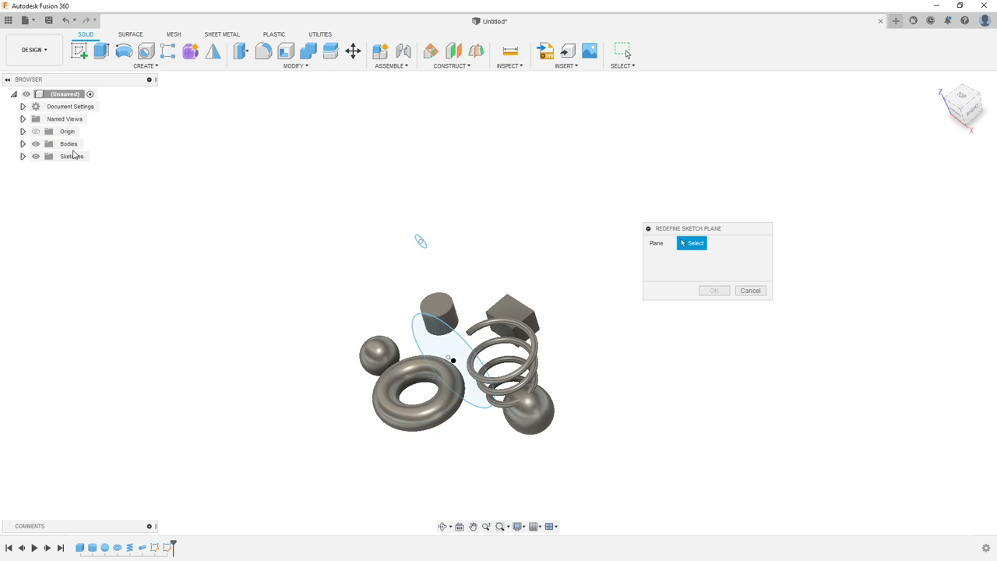
{"action": "left_click", "coordinate": [36, 132]}
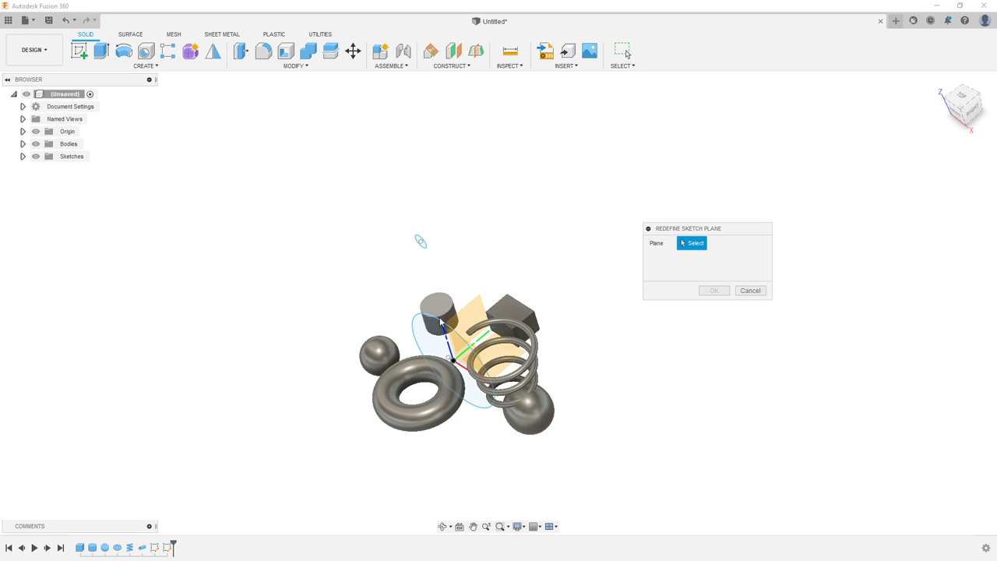
{"action": "left_click", "coordinate": [467, 322]}
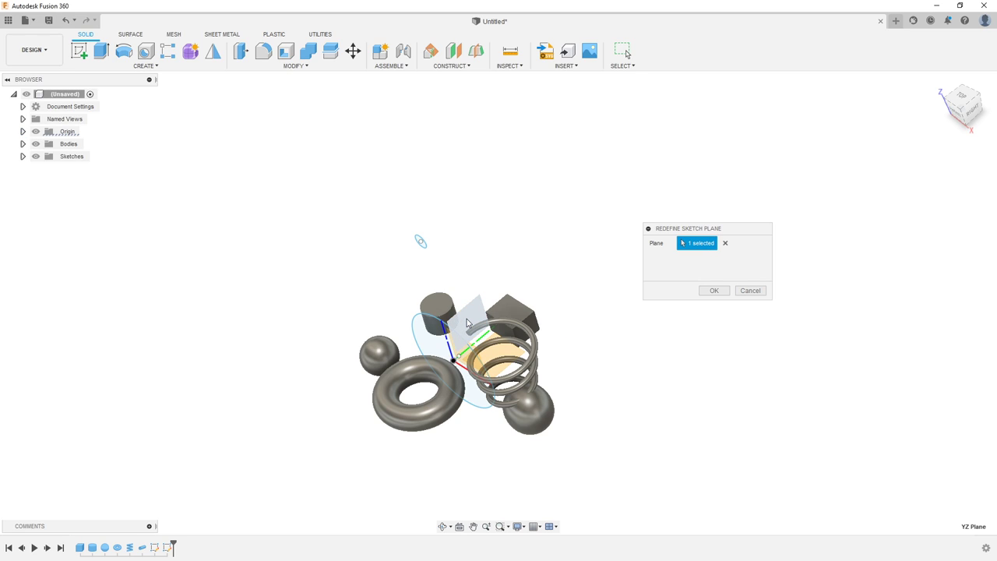
{"action": "left_click", "coordinate": [721, 293]}
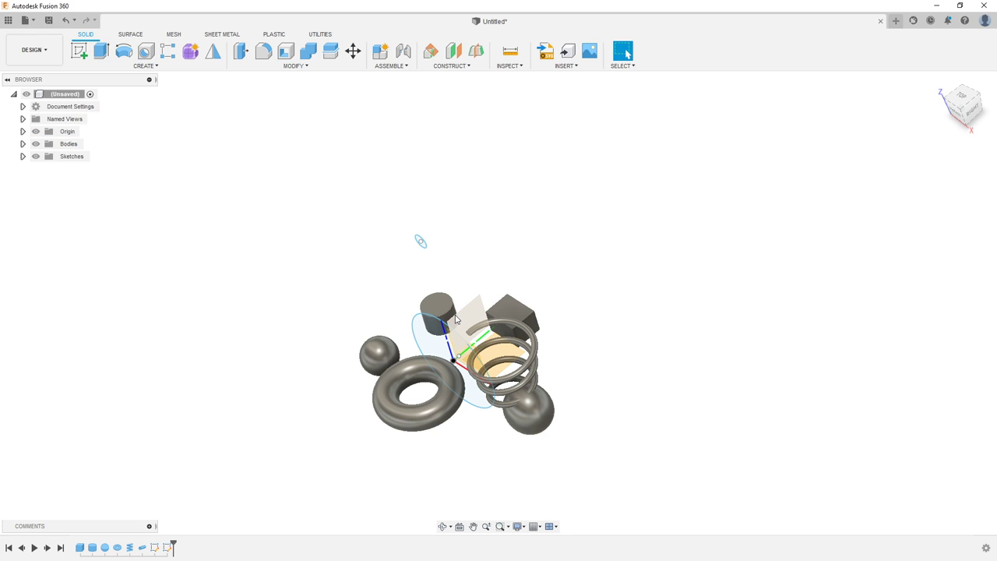
Draw a four-point spline from the sphere's centre, dipping right and rising to the upper right, then finish the sketch
{"action": "double_click", "coordinate": [164, 548]}
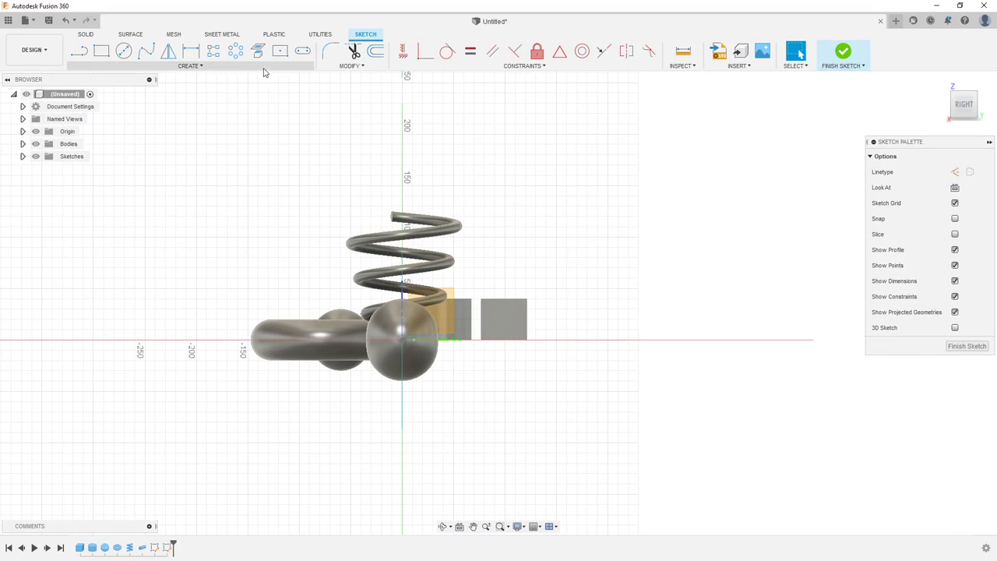
{"action": "left_click", "coordinate": [146, 51]}
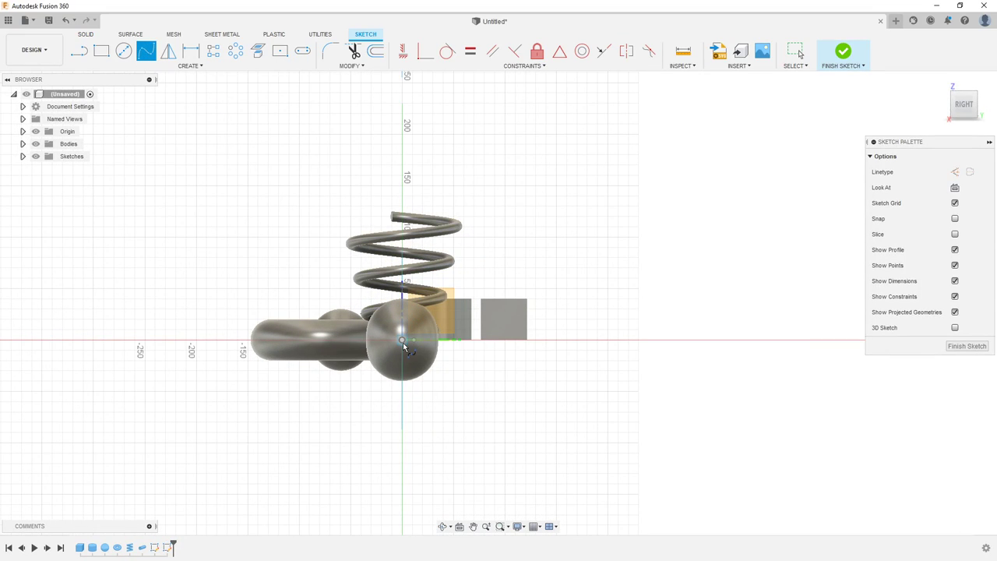
{"action": "left_click", "coordinate": [461, 340]}
{"action": "left_click", "coordinate": [563, 362]}
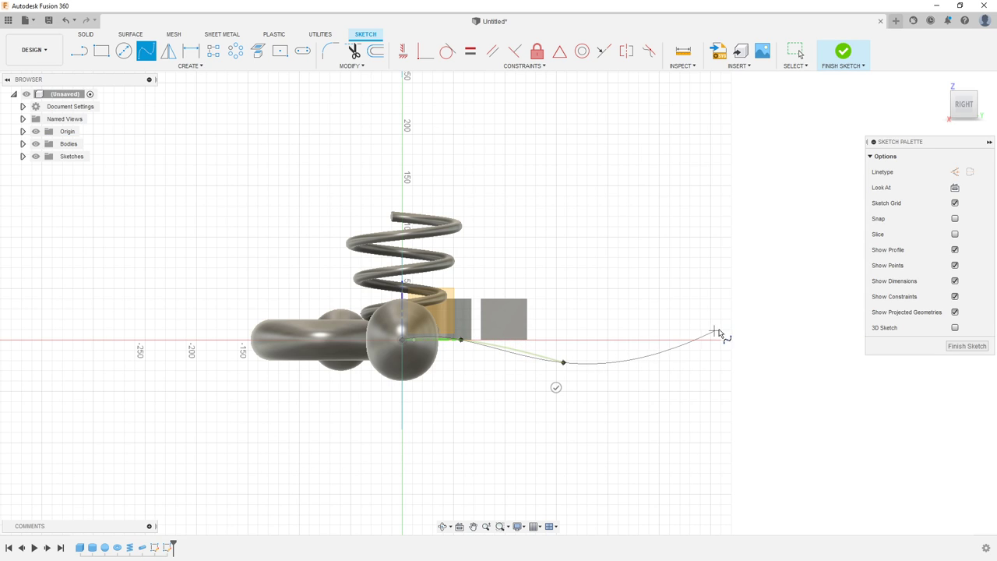
{"action": "left_click", "coordinate": [719, 327]}
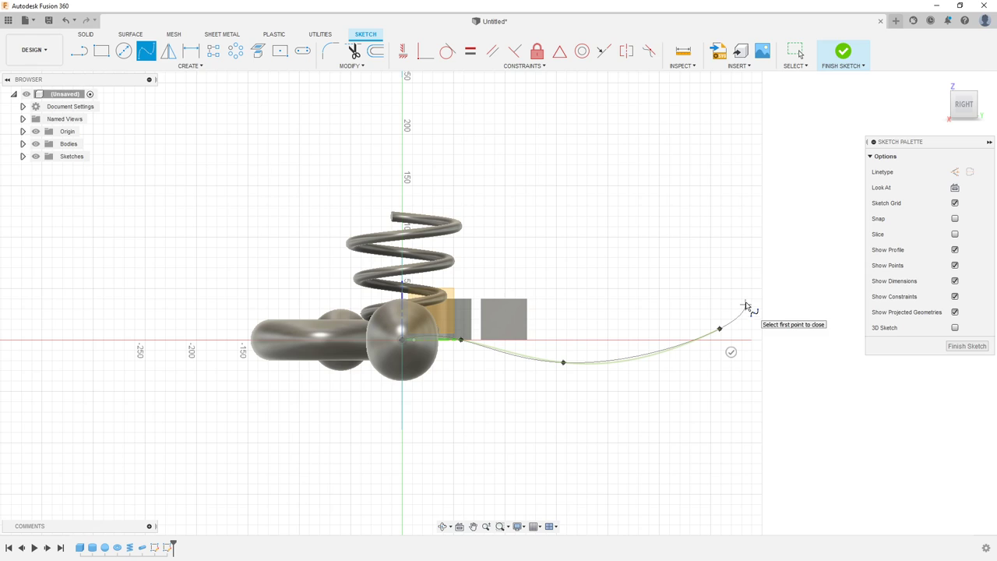
{"action": "left_click", "coordinate": [785, 165]}
{"action": "right_click", "coordinate": [785, 166]}
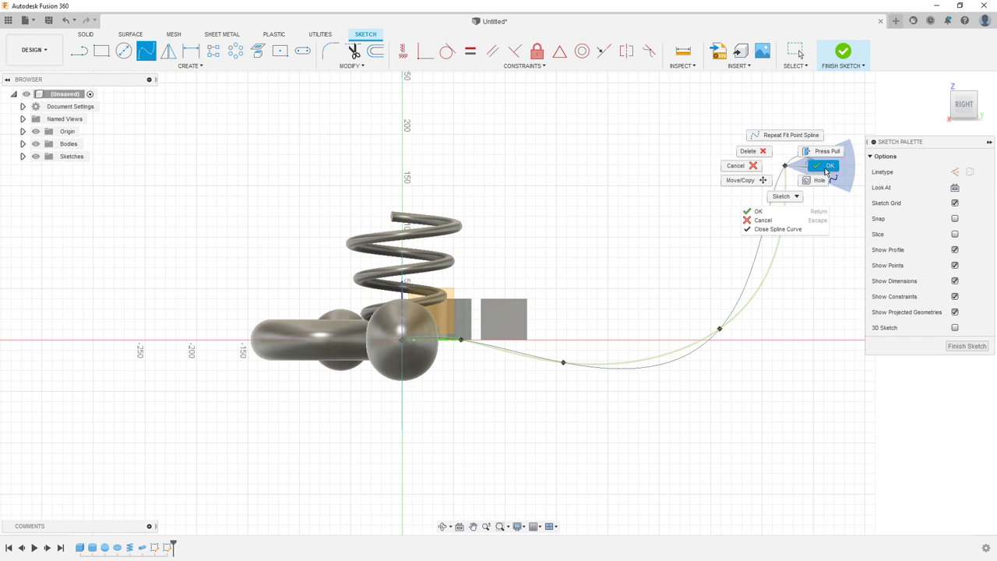
{"action": "left_click", "coordinate": [827, 166]}
{"action": "left_click", "coordinate": [834, 59]}
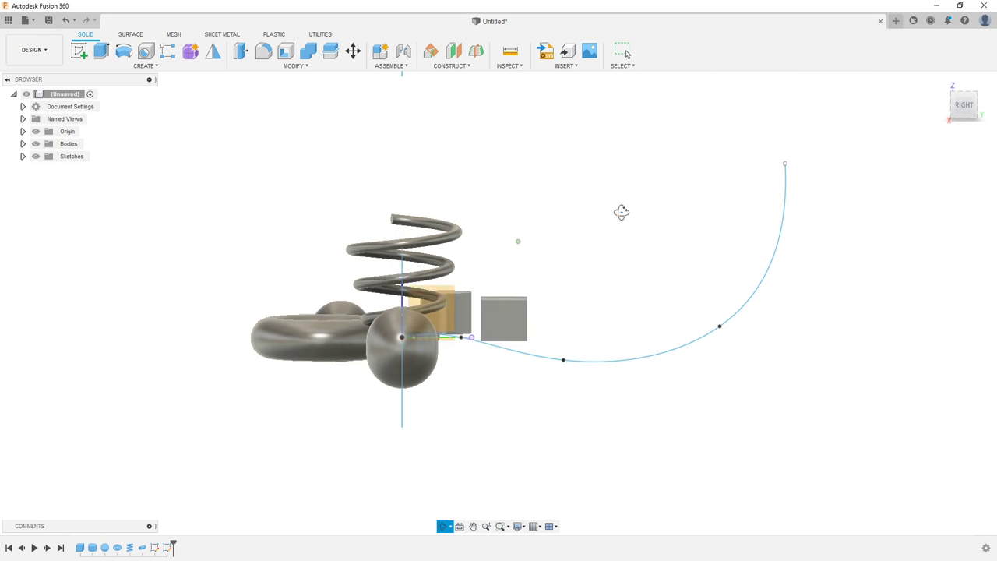
Start a Pipe feature and clear the circle mistakenly picked as its path
{"action": "mouse_move", "coordinate": [620, 213]}
{"action": "middle_mouse_down", "text": "shift"}
{"action": "mouse_move", "coordinate": [641, 278]}
{"action": "mouse_move", "coordinate": [633, 264]}
{"action": "middle_mouse_up", "text": "shift"}
{"action": "mouse_move", "coordinate": [633, 263]}
{"action": "left_mouse_down"}
{"action": "mouse_move", "coordinate": [658, 227]}
{"action": "mouse_move", "coordinate": [649, 245]}
{"action": "left_mouse_up"}
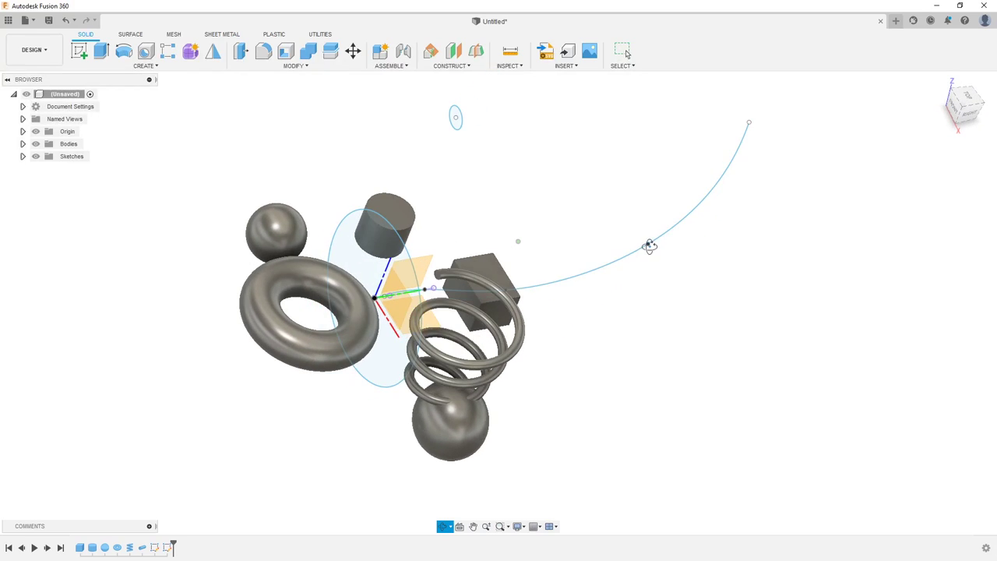
{"action": "key", "text": "Escape"}
{"action": "left_click", "coordinate": [146, 65]}
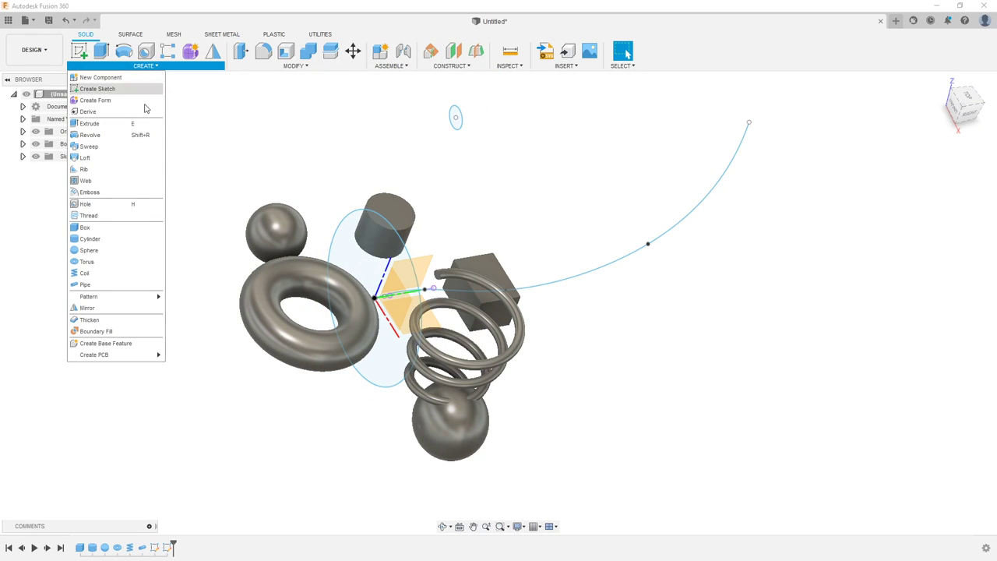
{"action": "left_click", "coordinate": [101, 285]}
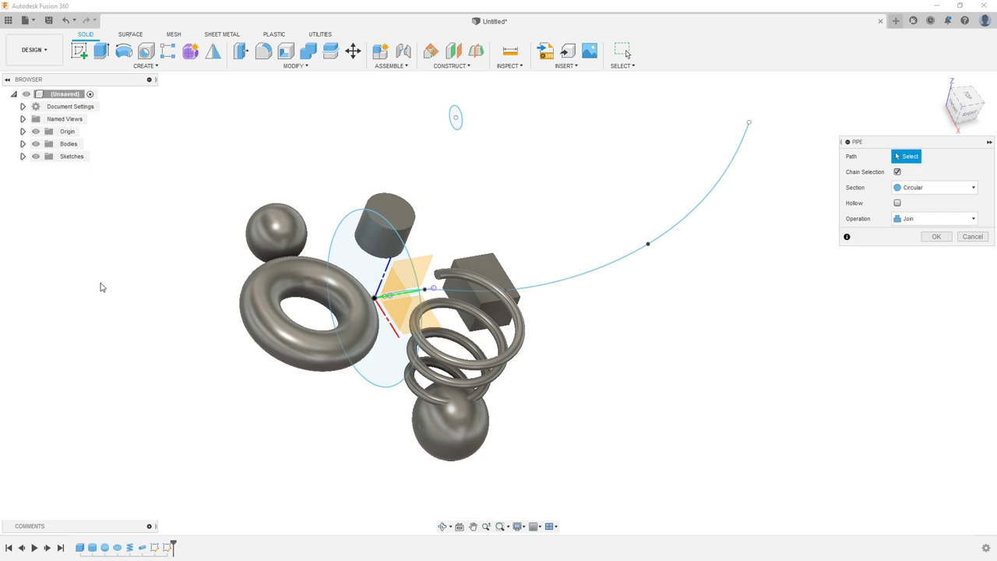
{"action": "left_click", "coordinate": [413, 267]}
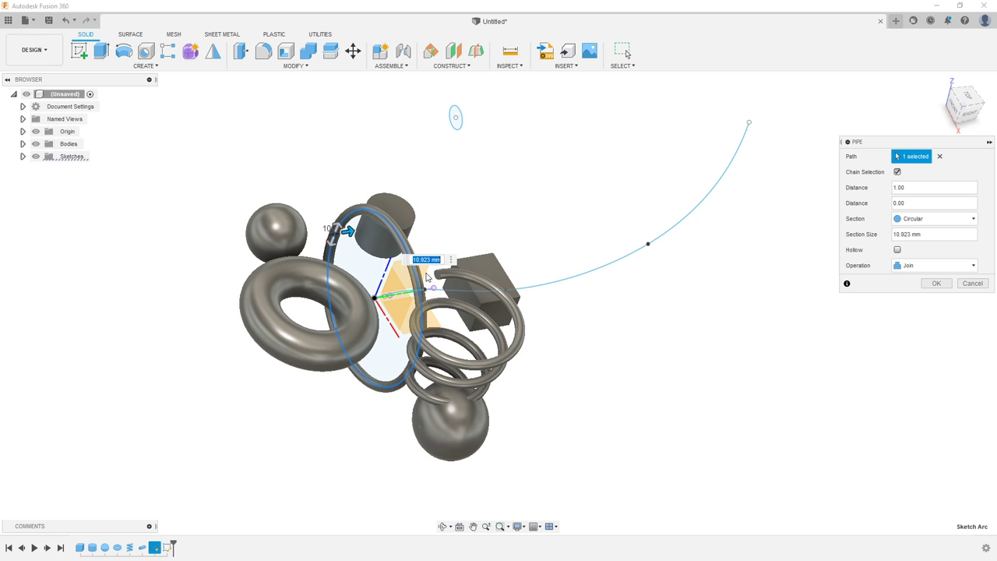
{"action": "mouse_move", "coordinate": [404, 323]}
{"action": "middle_mouse_down", "text": "shift"}
{"action": "mouse_move", "coordinate": [401, 337]}
{"action": "mouse_move", "coordinate": [624, 260]}
{"action": "middle_mouse_up", "text": "shift"}
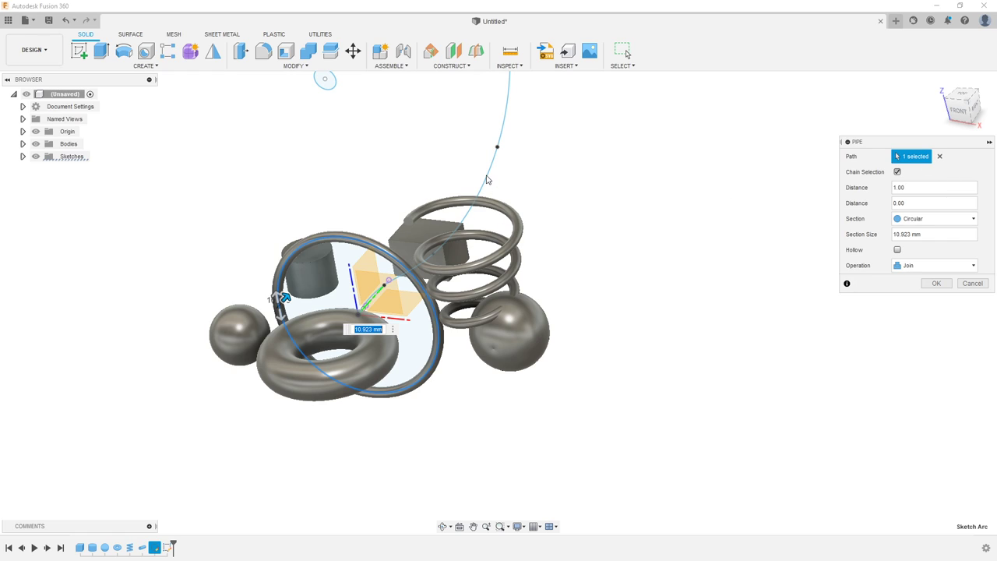
{"action": "left_click", "coordinate": [942, 158]}
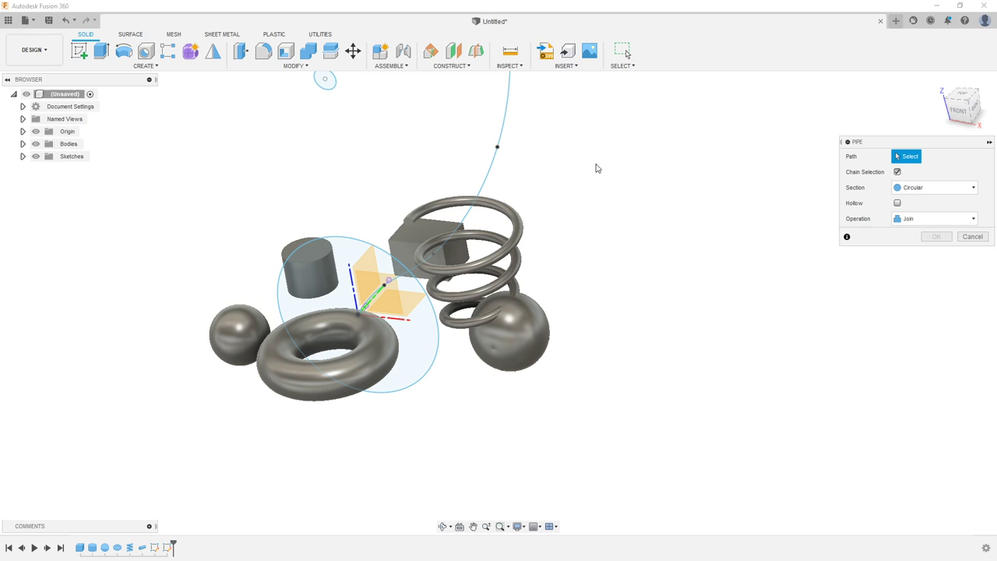
Use the spline as the pipe path with a 30 mm section, hollow with 1 mm walls
{"action": "left_click", "coordinate": [489, 178]}
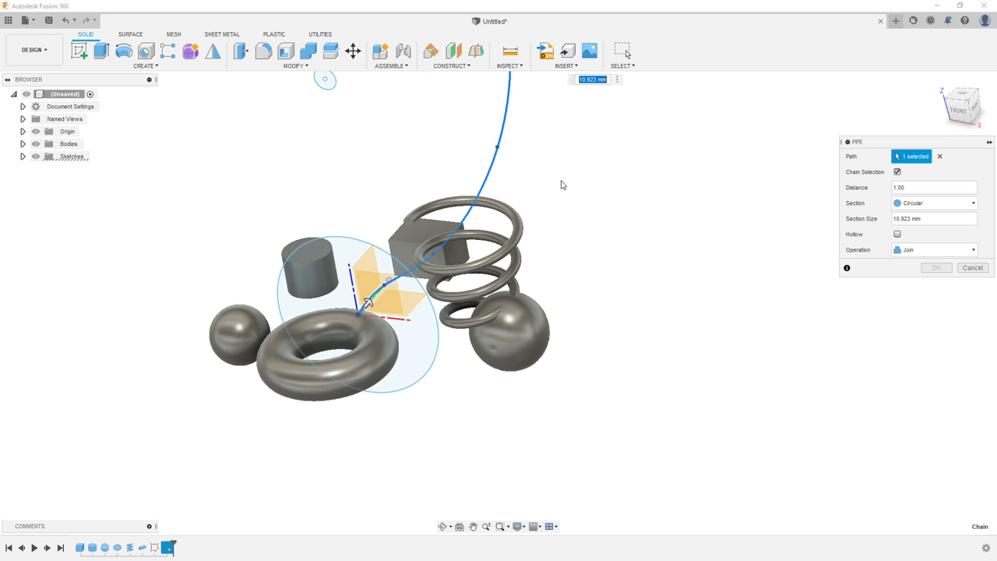
{"action": "mouse_move", "coordinate": [561, 185]}
{"action": "middle_mouse_down", "text": "shift"}
{"action": "mouse_move", "coordinate": [579, 171]}
{"action": "mouse_move", "coordinate": [579, 144]}
{"action": "middle_mouse_up", "text": "shift"}
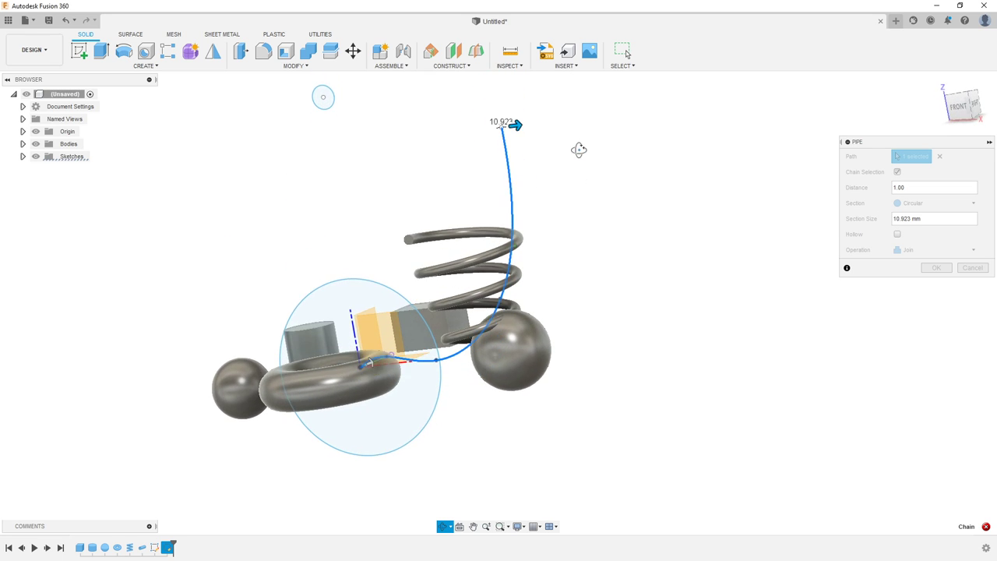
{"action": "left_click_drag", "start_coordinate": [514, 136], "coordinate": [524, 126]}
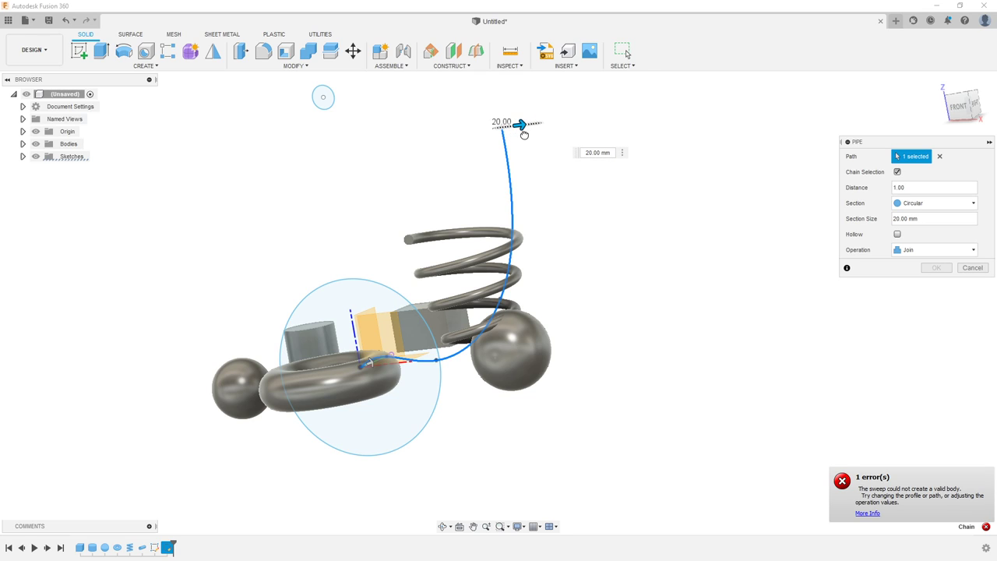
{"action": "left_click", "coordinate": [896, 235]}
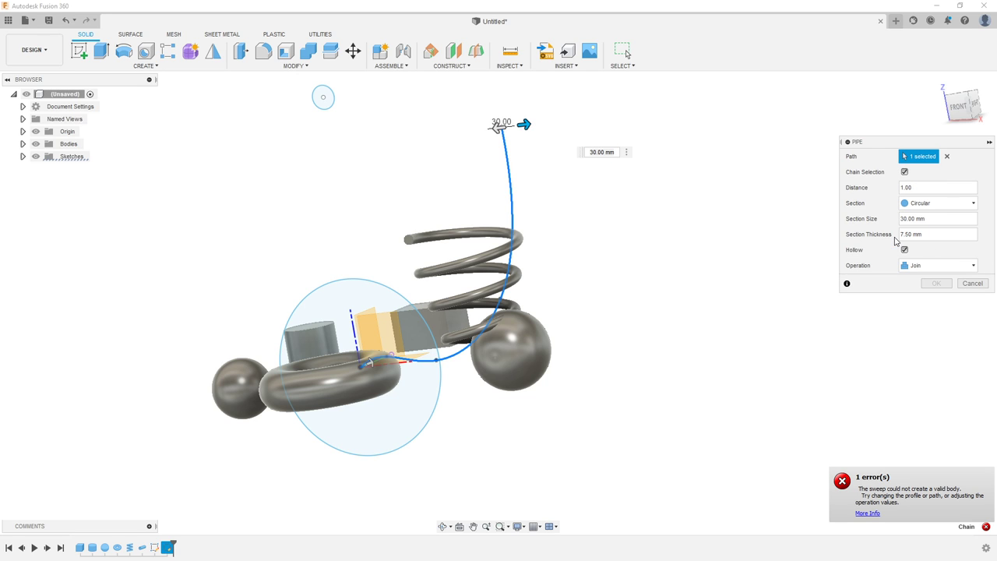
{"action": "mouse_move", "coordinate": [635, 229]}
{"action": "middle_mouse_down", "text": "shift"}
{"action": "mouse_move", "coordinate": [552, 240]}
{"action": "mouse_move", "coordinate": [570, 251]}
{"action": "mouse_move", "coordinate": [538, 311]}
{"action": "mouse_move", "coordinate": [545, 319]}
{"action": "middle_mouse_up", "text": "shift"}
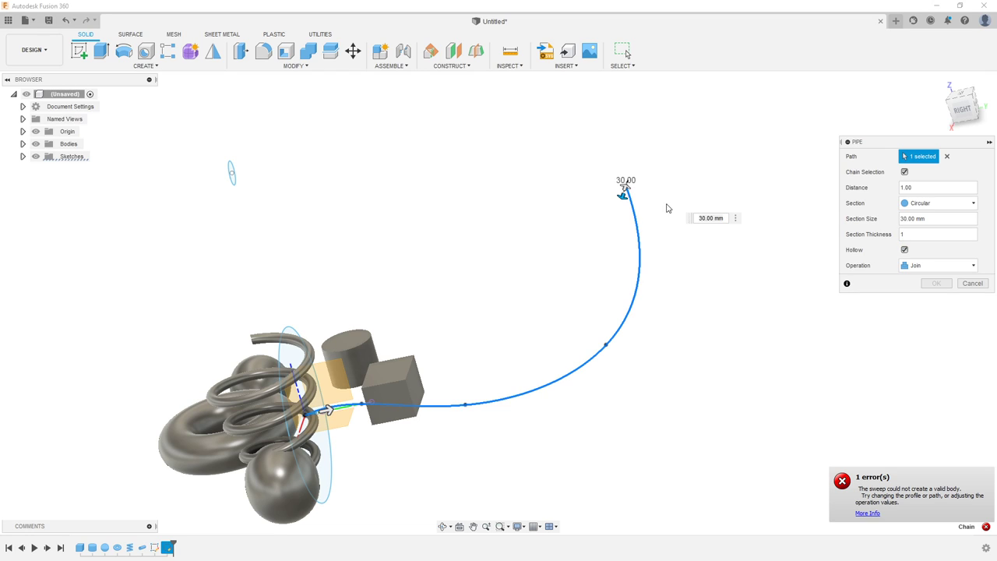
{"action": "scroll", "coordinate": [712, 199], "scroll_direction": "up", "scroll_amount": 3}
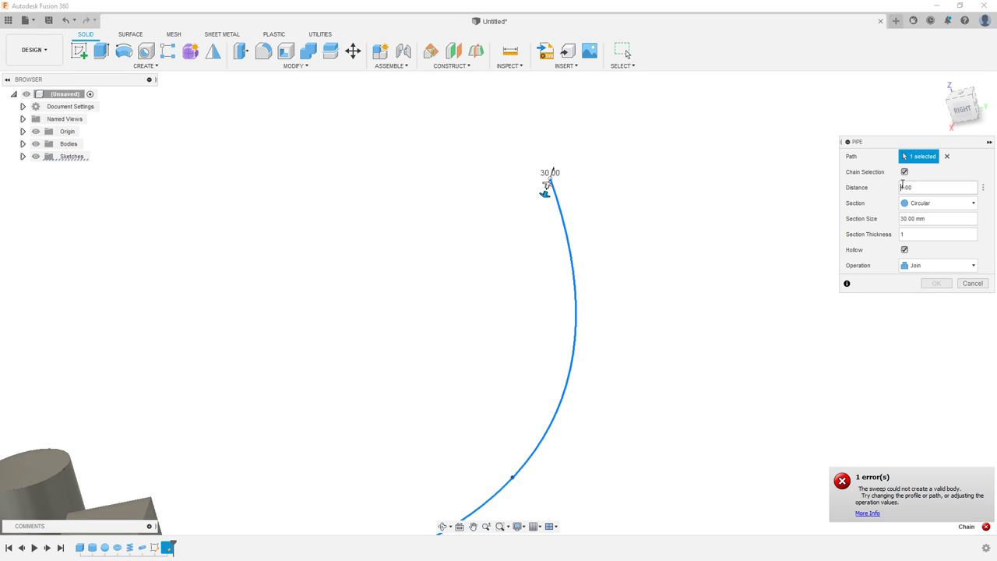
{"action": "scroll", "coordinate": [586, 274], "scroll_direction": "down", "scroll_amount": 2}
{"action": "scroll", "coordinate": [586, 276], "scroll_direction": "down", "scroll_amount": 1}
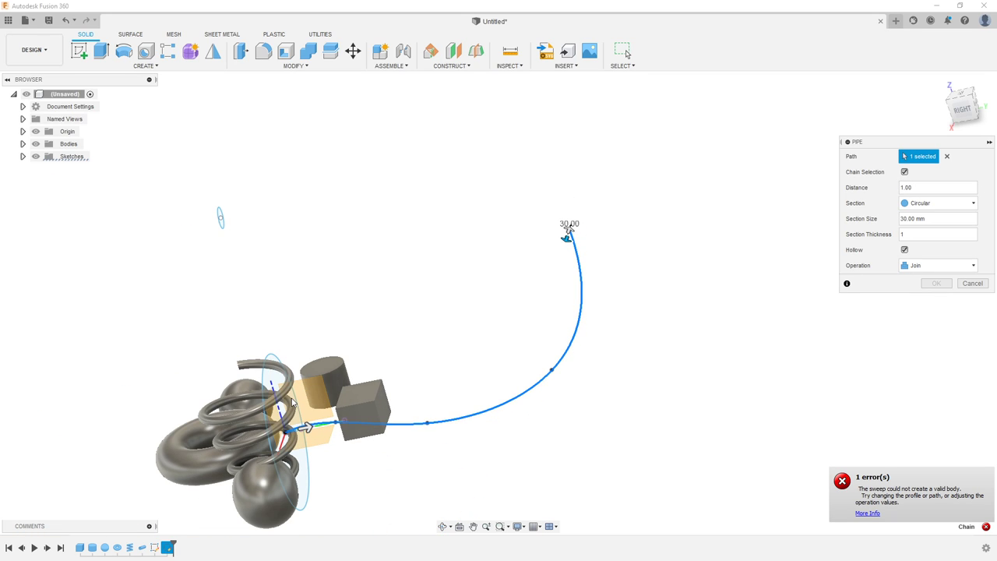
Extend the pipe to a 0.793 distance along the spline and confirm it
{"action": "left_click_drag", "start_coordinate": [308, 427], "coordinate": [478, 406]}
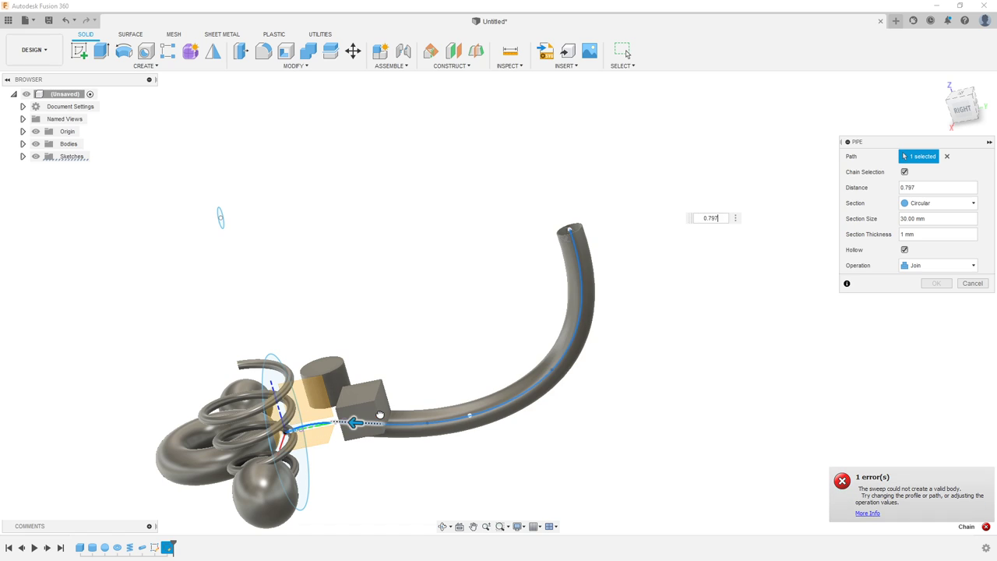
{"action": "mouse_move", "coordinate": [556, 389]}
{"action": "middle_mouse_down", "text": "shift"}
{"action": "mouse_move", "coordinate": [614, 376]}
{"action": "mouse_move", "coordinate": [596, 289]}
{"action": "middle_mouse_up", "text": "shift"}
{"action": "scroll", "coordinate": [576, 220], "scroll_direction": "up", "scroll_amount": 4}
{"action": "mouse_move", "coordinate": [576, 220]}
{"action": "middle_mouse_down", "text": "shift"}
{"action": "mouse_move", "coordinate": [654, 218]}
{"action": "mouse_move", "coordinate": [650, 211]}
{"action": "mouse_move", "coordinate": [636, 279]}
{"action": "mouse_move", "coordinate": [659, 283]}
{"action": "mouse_move", "coordinate": [674, 351]}
{"action": "mouse_move", "coordinate": [668, 280]}
{"action": "mouse_move", "coordinate": [661, 318]}
{"action": "mouse_move", "coordinate": [675, 295]}
{"action": "middle_mouse_up", "text": "shift"}
{"action": "scroll", "coordinate": [636, 278], "scroll_direction": "down", "scroll_amount": 5}
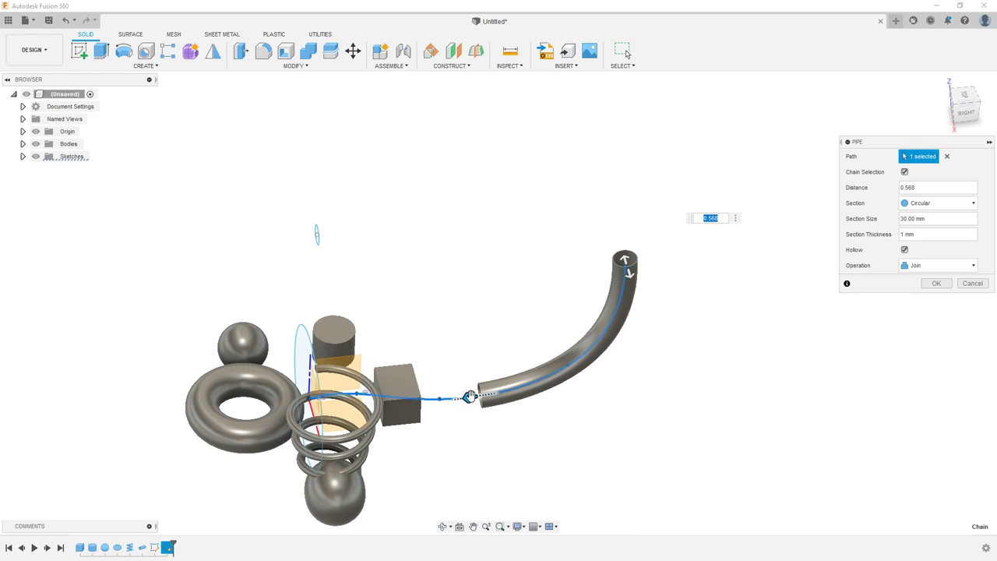
{"action": "left_click_drag", "start_coordinate": [469, 397], "coordinate": [402, 398]}
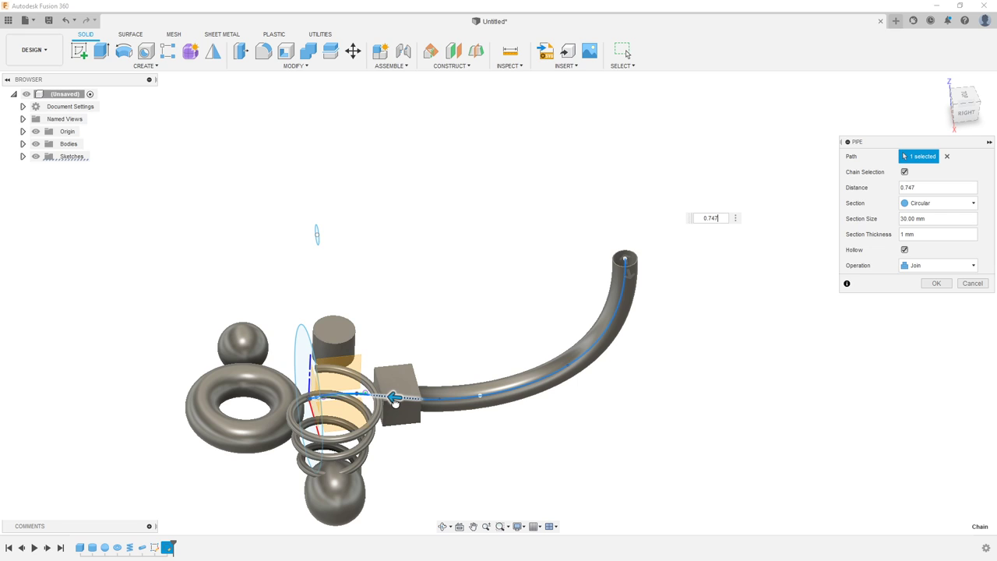
{"action": "mouse_move", "coordinate": [392, 411]}
{"action": "middle_mouse_down", "text": "shift"}
{"action": "mouse_move", "coordinate": [427, 369]}
{"action": "mouse_move", "coordinate": [423, 291]}
{"action": "mouse_move", "coordinate": [437, 373]}
{"action": "mouse_move", "coordinate": [492, 362]}
{"action": "mouse_move", "coordinate": [475, 343]}
{"action": "mouse_move", "coordinate": [425, 381]}
{"action": "mouse_move", "coordinate": [444, 397]}
{"action": "mouse_move", "coordinate": [409, 293]}
{"action": "mouse_move", "coordinate": [465, 260]}
{"action": "middle_mouse_up", "text": "shift"}
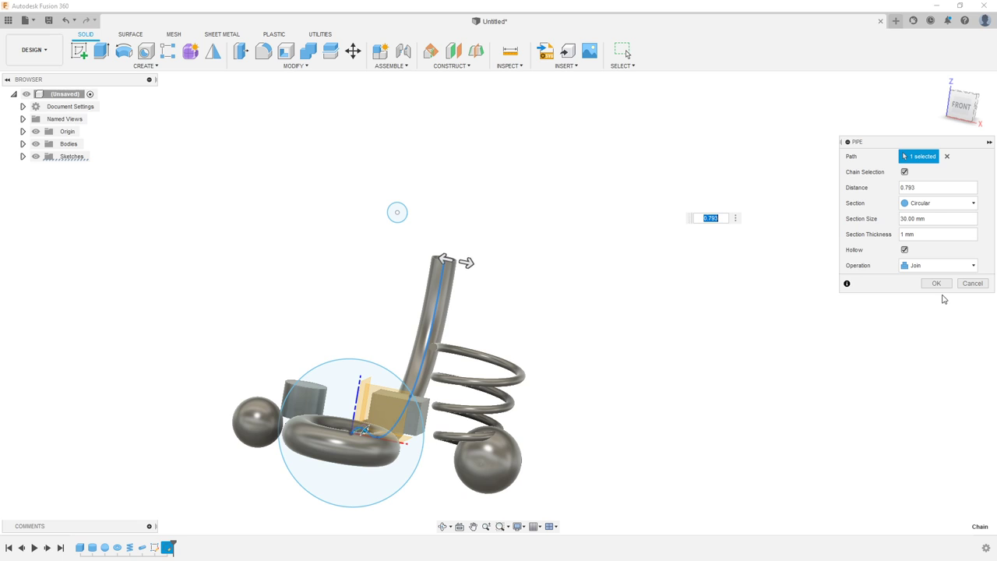
{"action": "left_click", "coordinate": [933, 285]}
{"action": "mouse_move", "coordinate": [730, 309]}
{"action": "middle_mouse_down", "text": "shift"}
{"action": "mouse_move", "coordinate": [654, 348]}
{"action": "mouse_move", "coordinate": [654, 330]}
{"action": "mouse_move", "coordinate": [694, 305]}
{"action": "mouse_move", "coordinate": [839, 142]}
{"action": "middle_mouse_up", "text": "shift"}
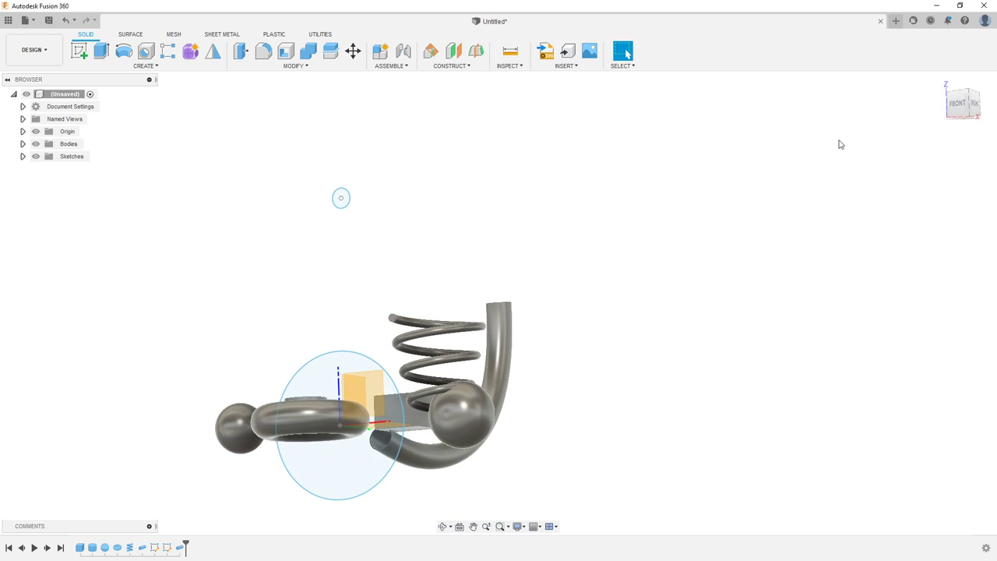
{"action": "left_click", "coordinate": [940, 82]}
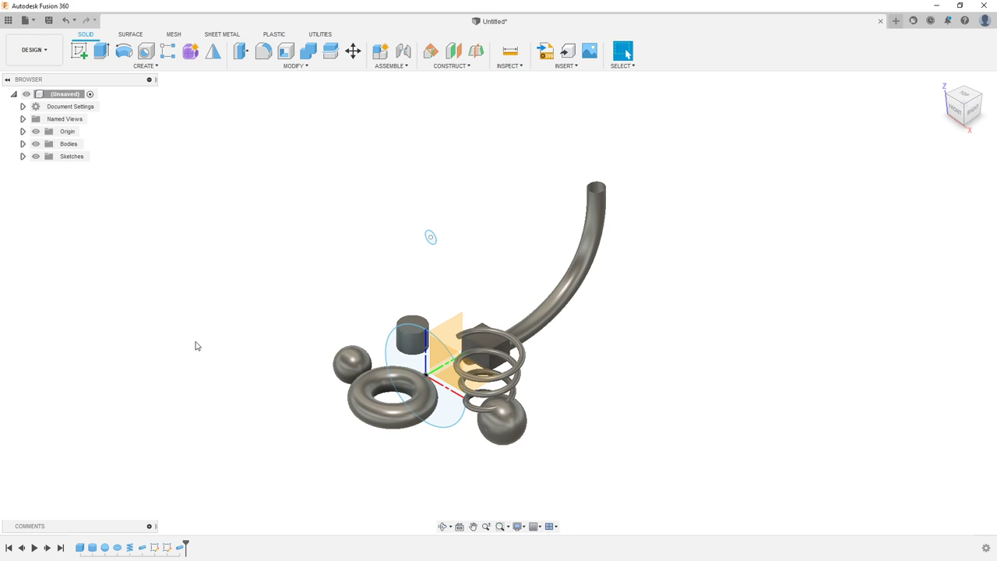
{"action": "left_click", "coordinate": [144, 66]}
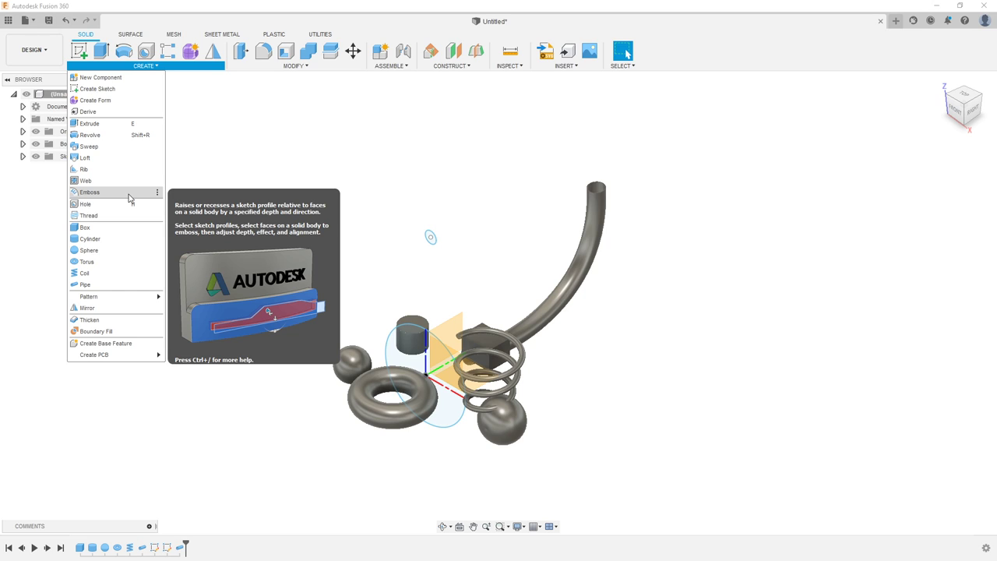
{"action": "left_click", "coordinate": [492, 216]}
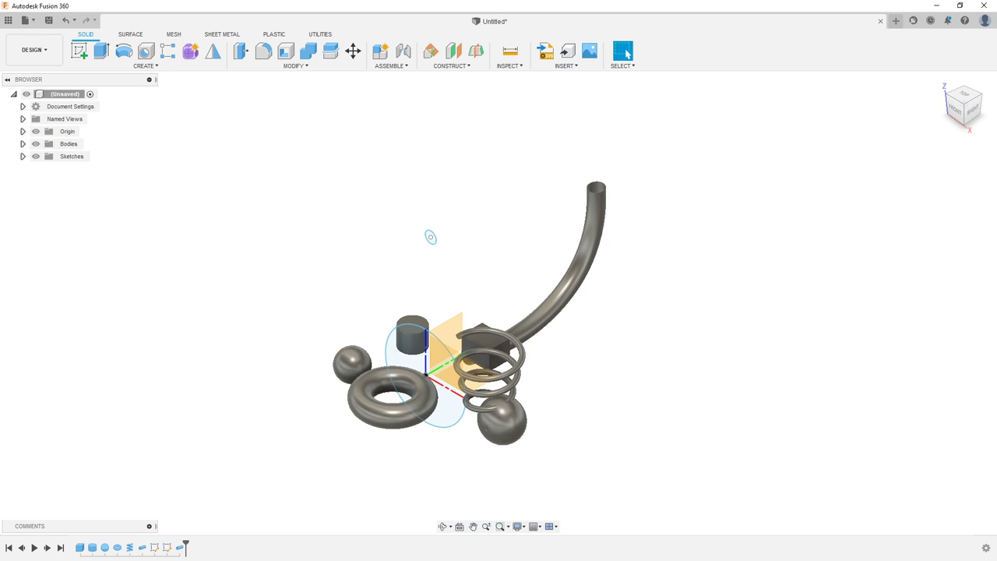